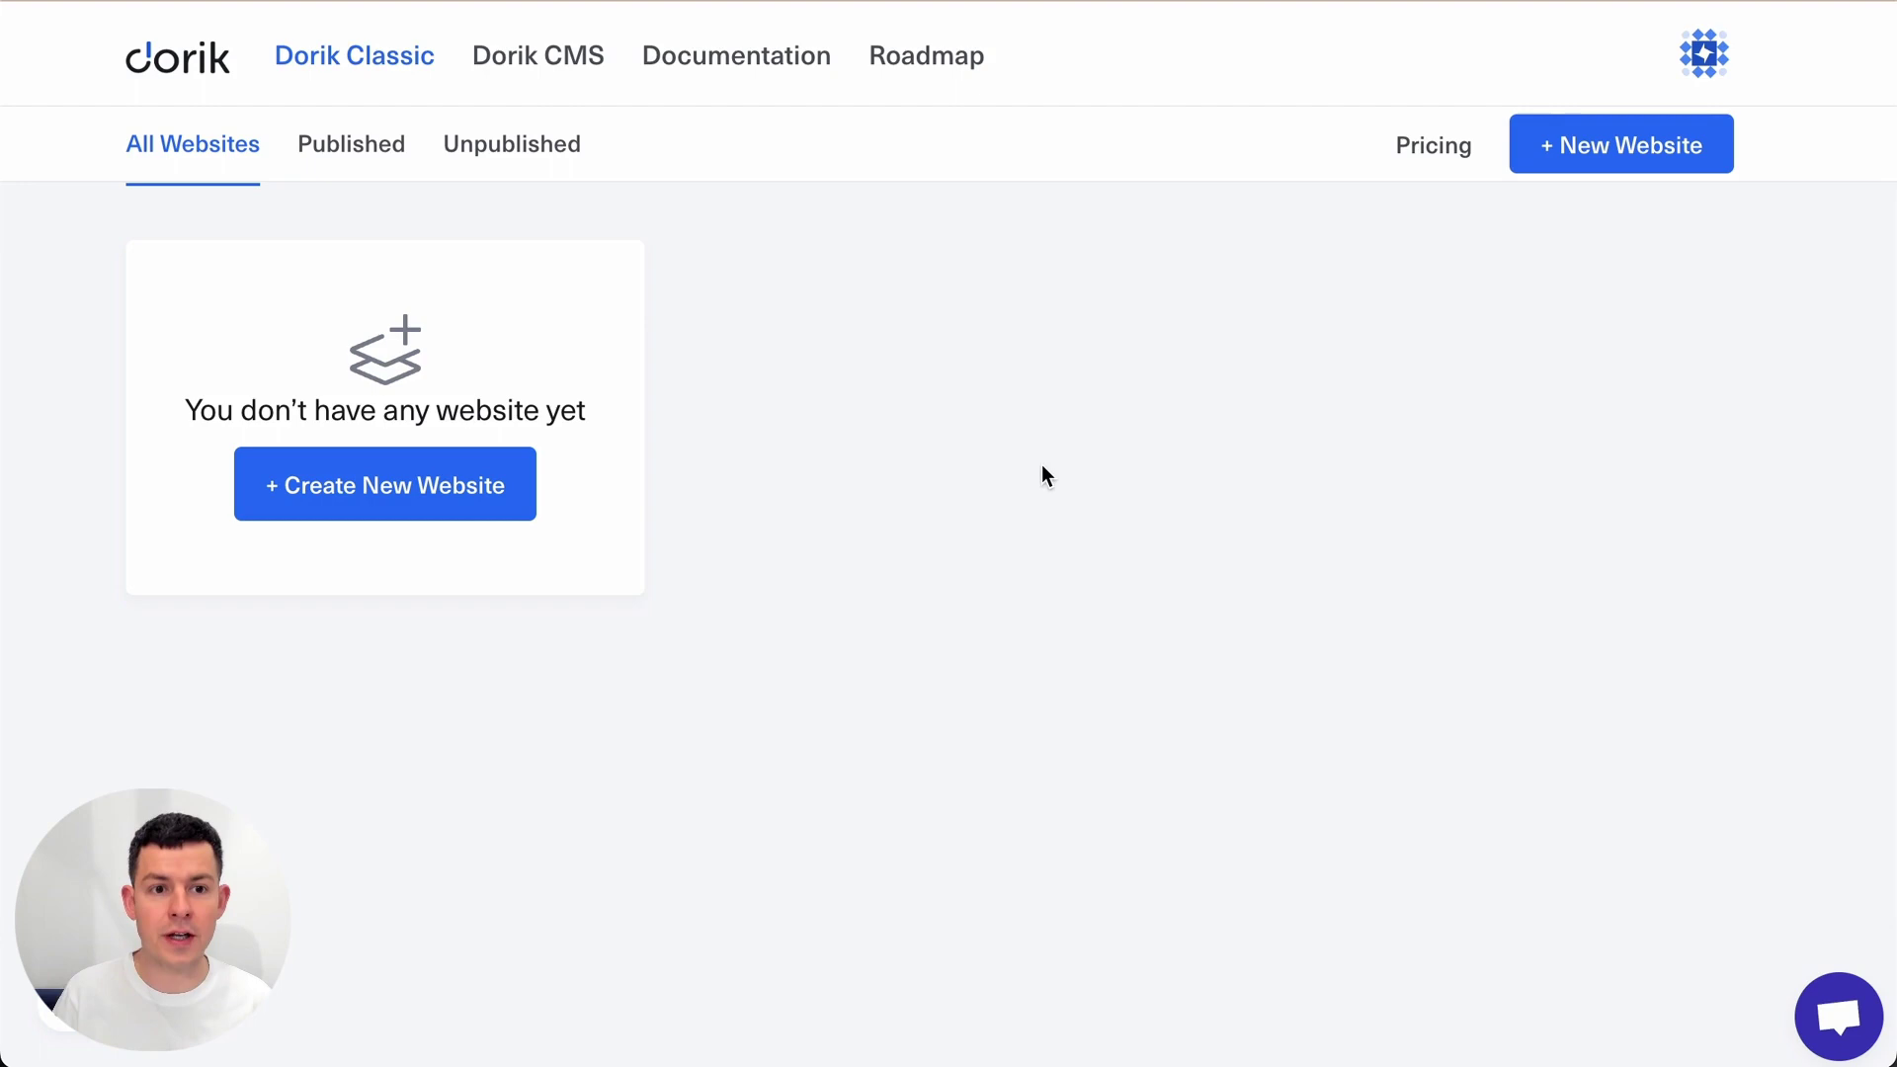
Create a new website from scratch and add a single-column custom section to the Home page.
{"action": "left_click", "coordinate": [436, 505]}
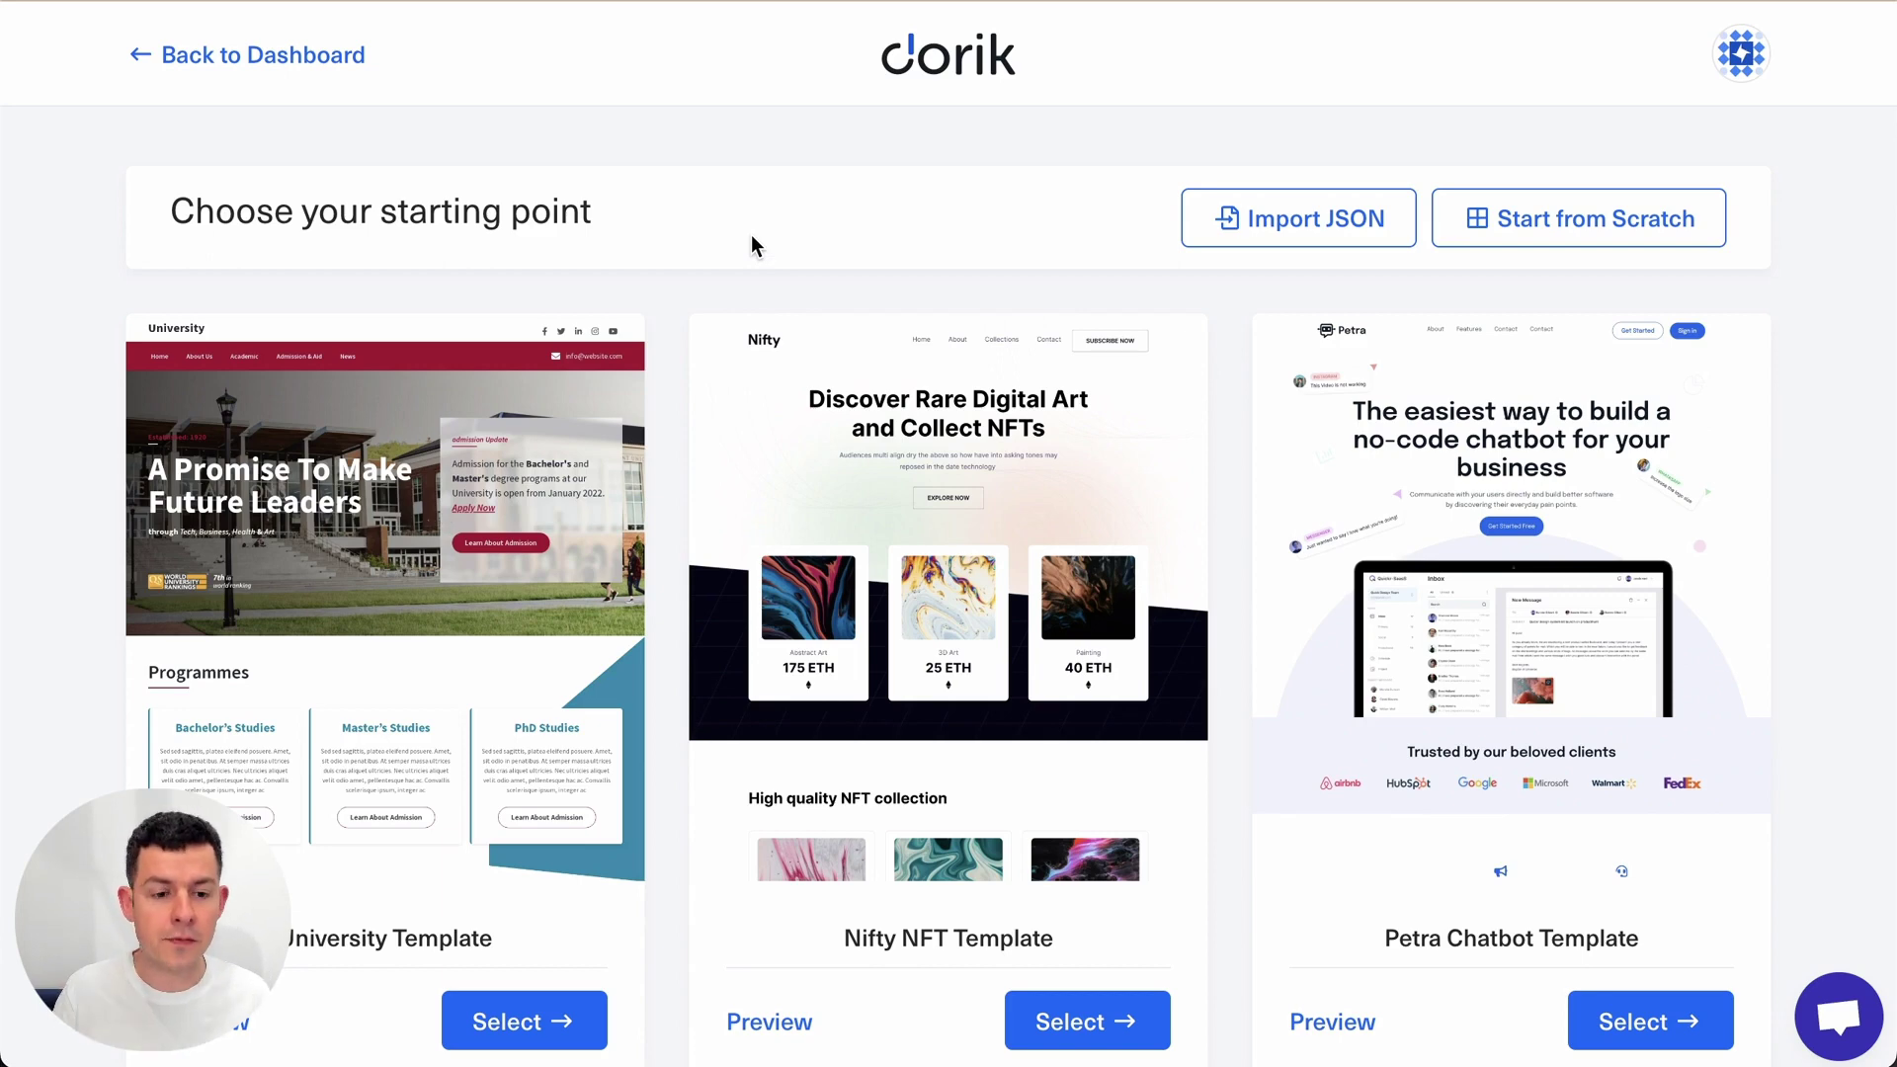
{"action": "left_click", "coordinate": [1606, 218]}
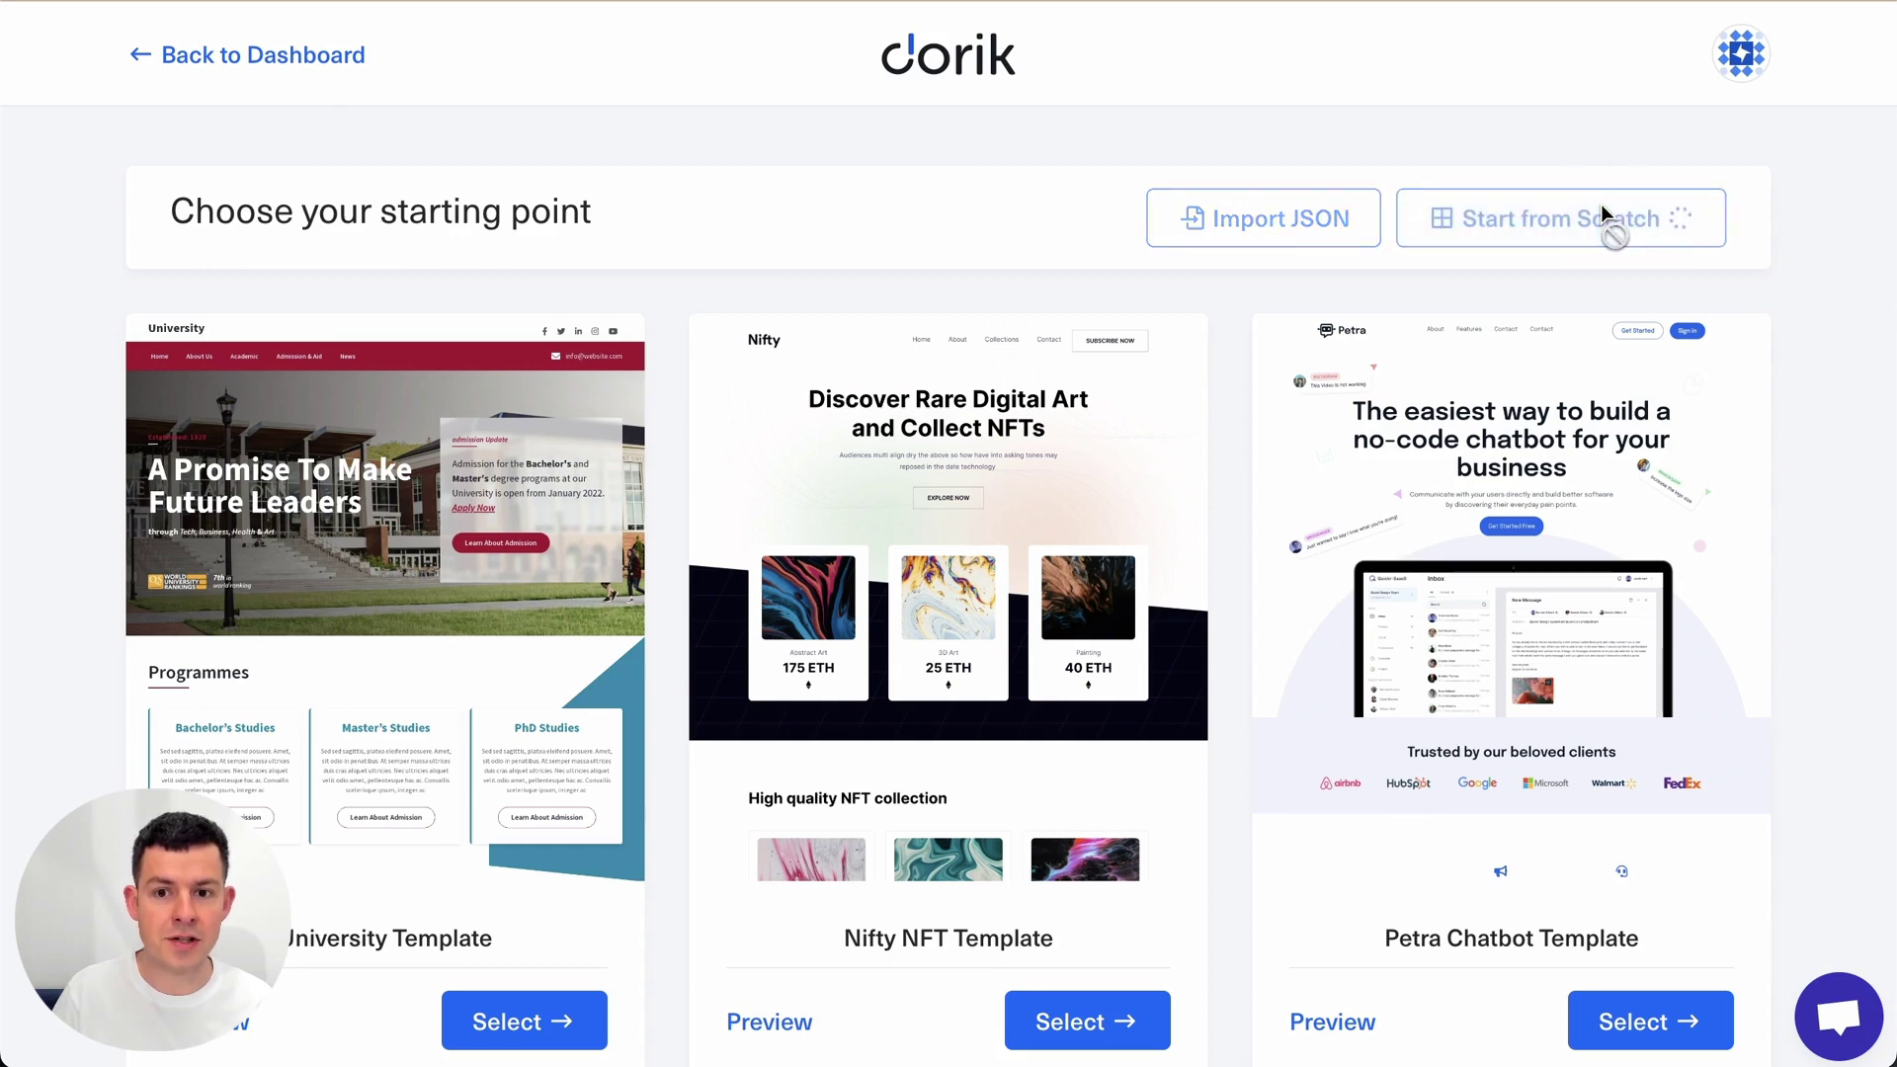
{"action": "left_click", "coordinate": [999, 504]}
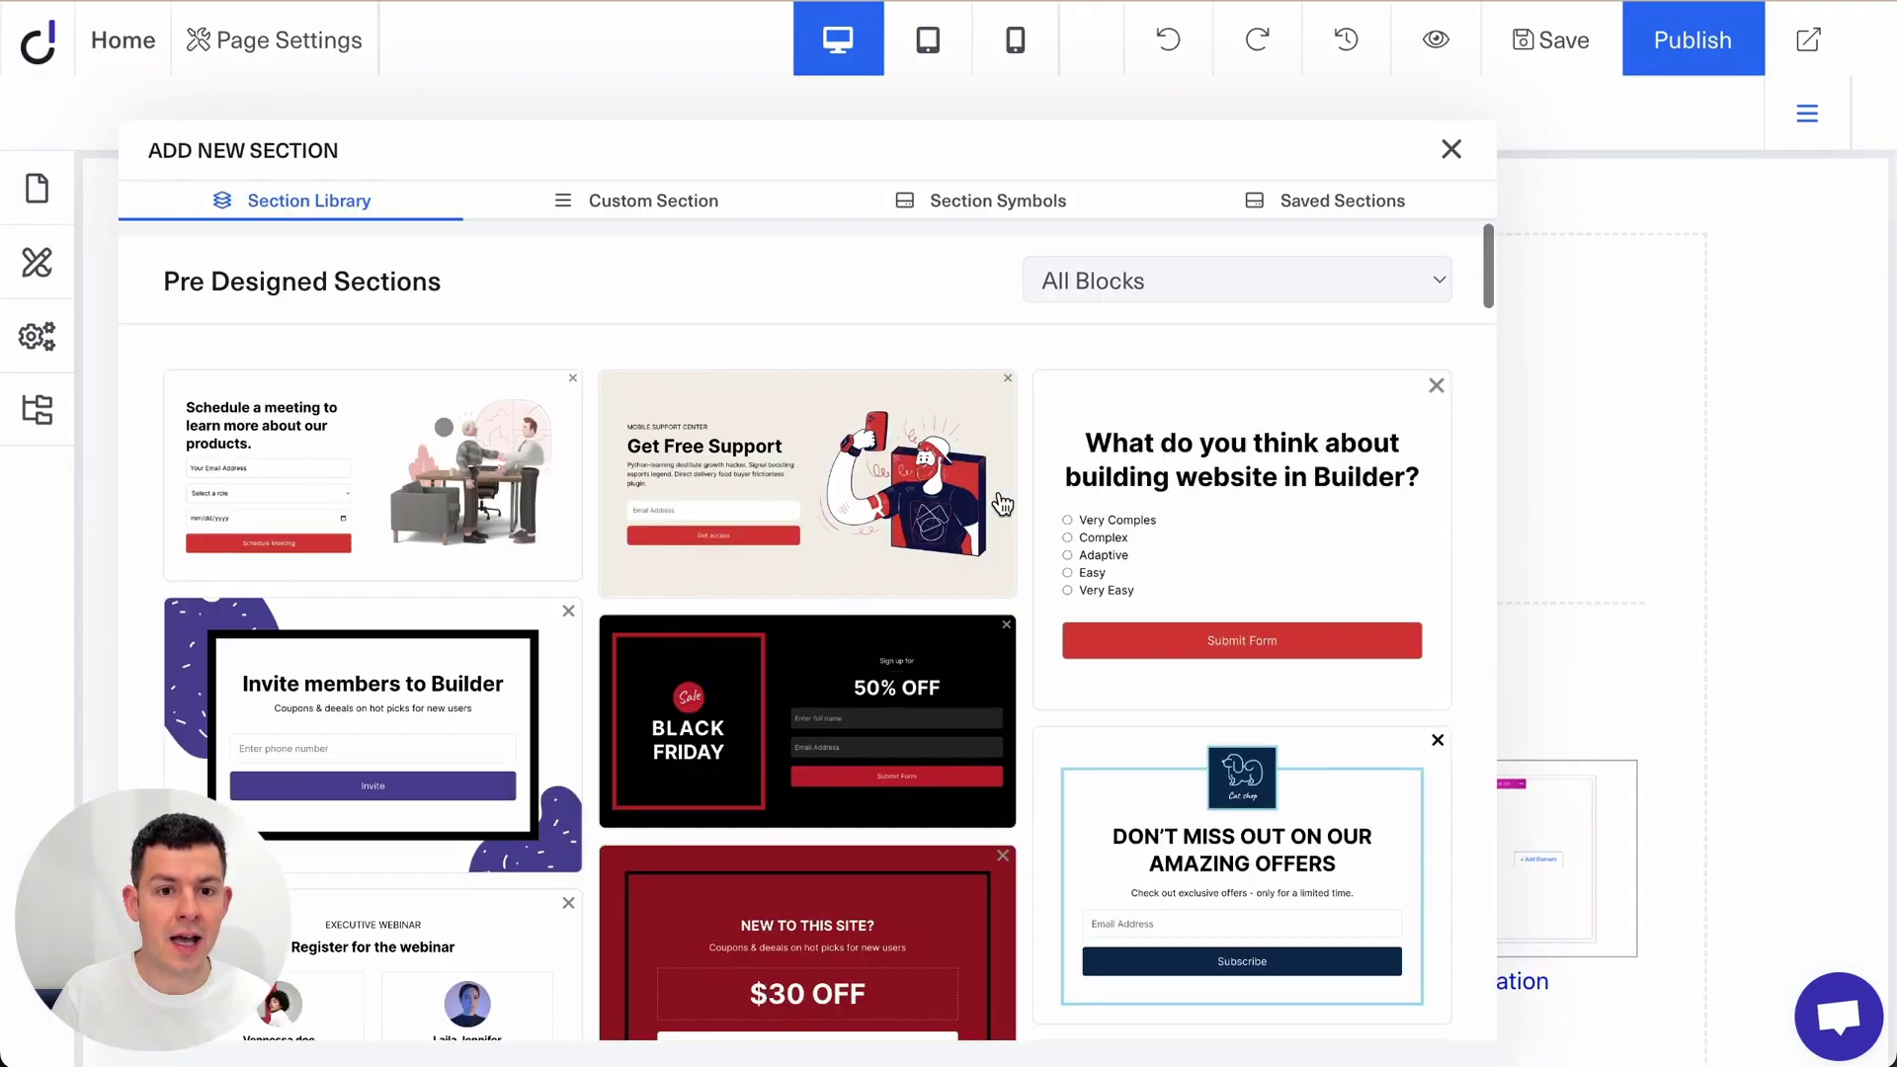
{"action": "left_click", "coordinate": [667, 191]}
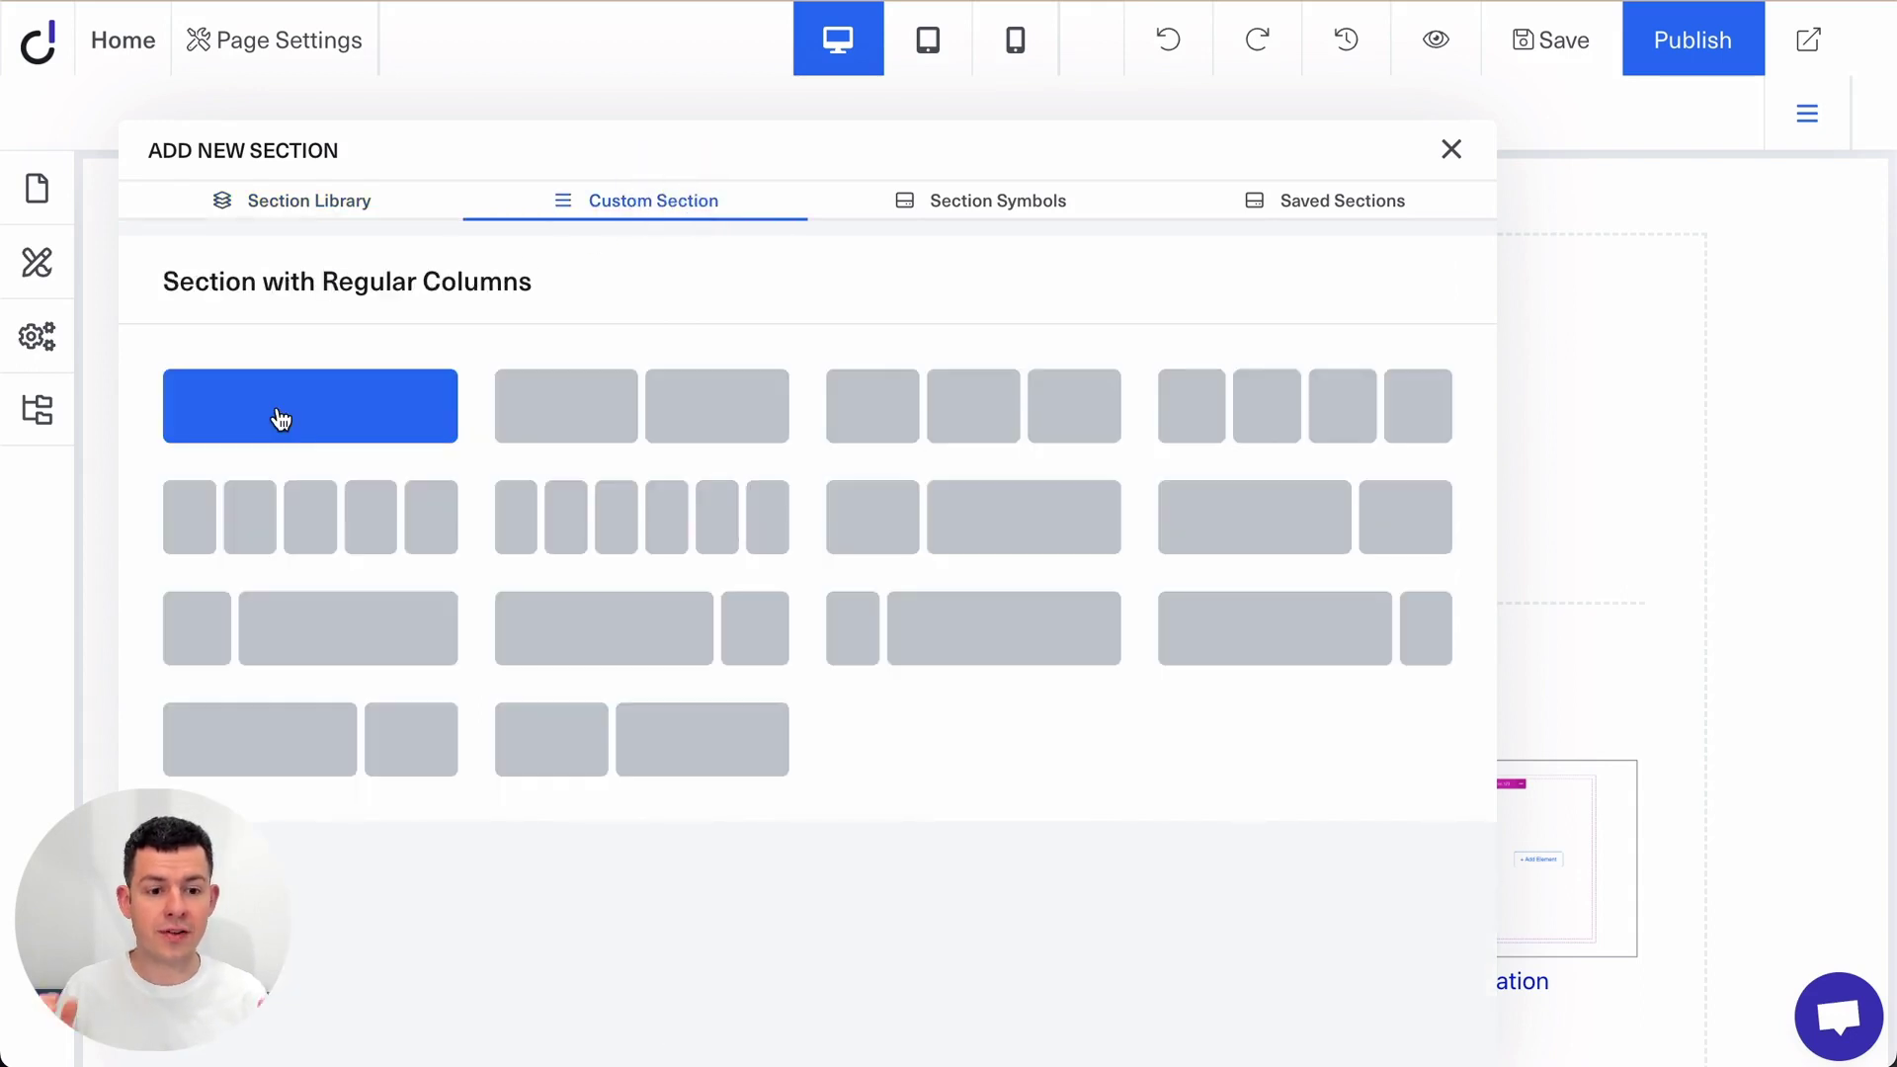
{"action": "left_click", "coordinate": [281, 419]}
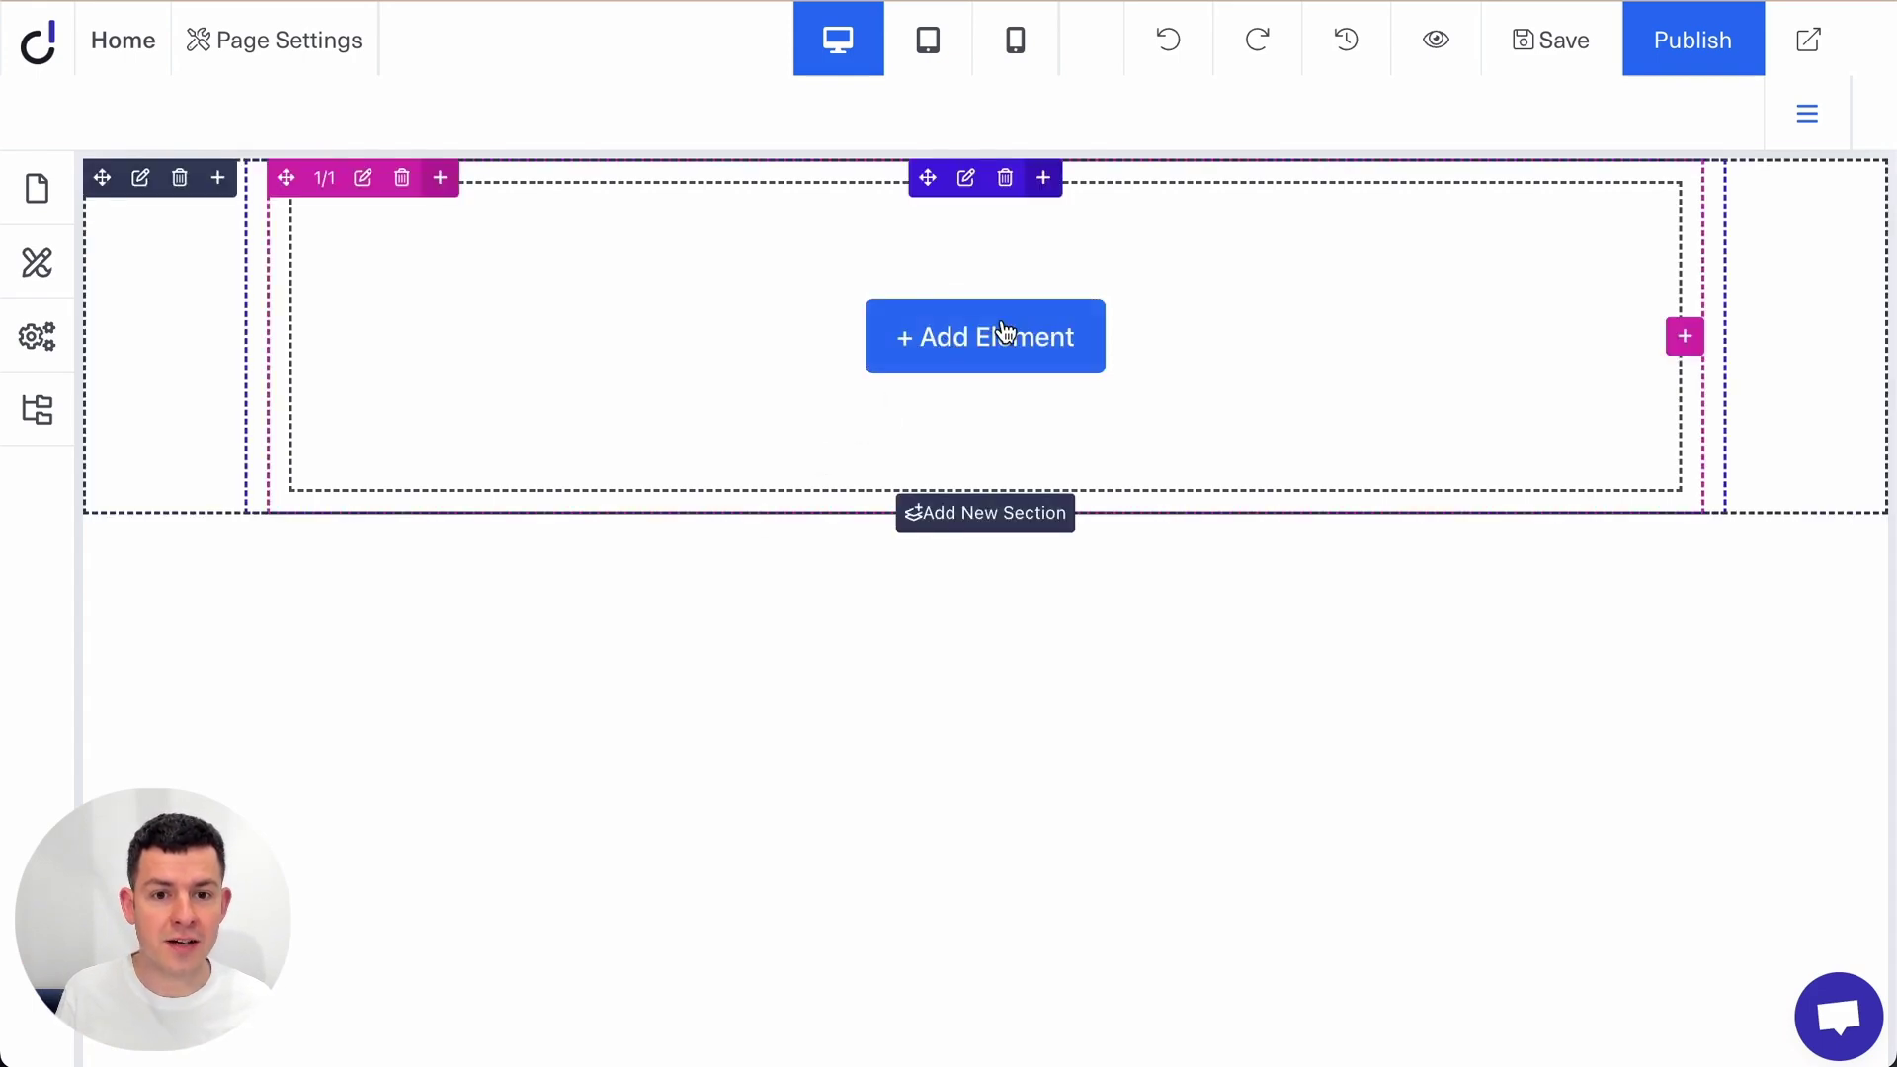
Add a Custom Code element from the General Elements list into the one-column section.
{"action": "left_click", "coordinate": [965, 336]}
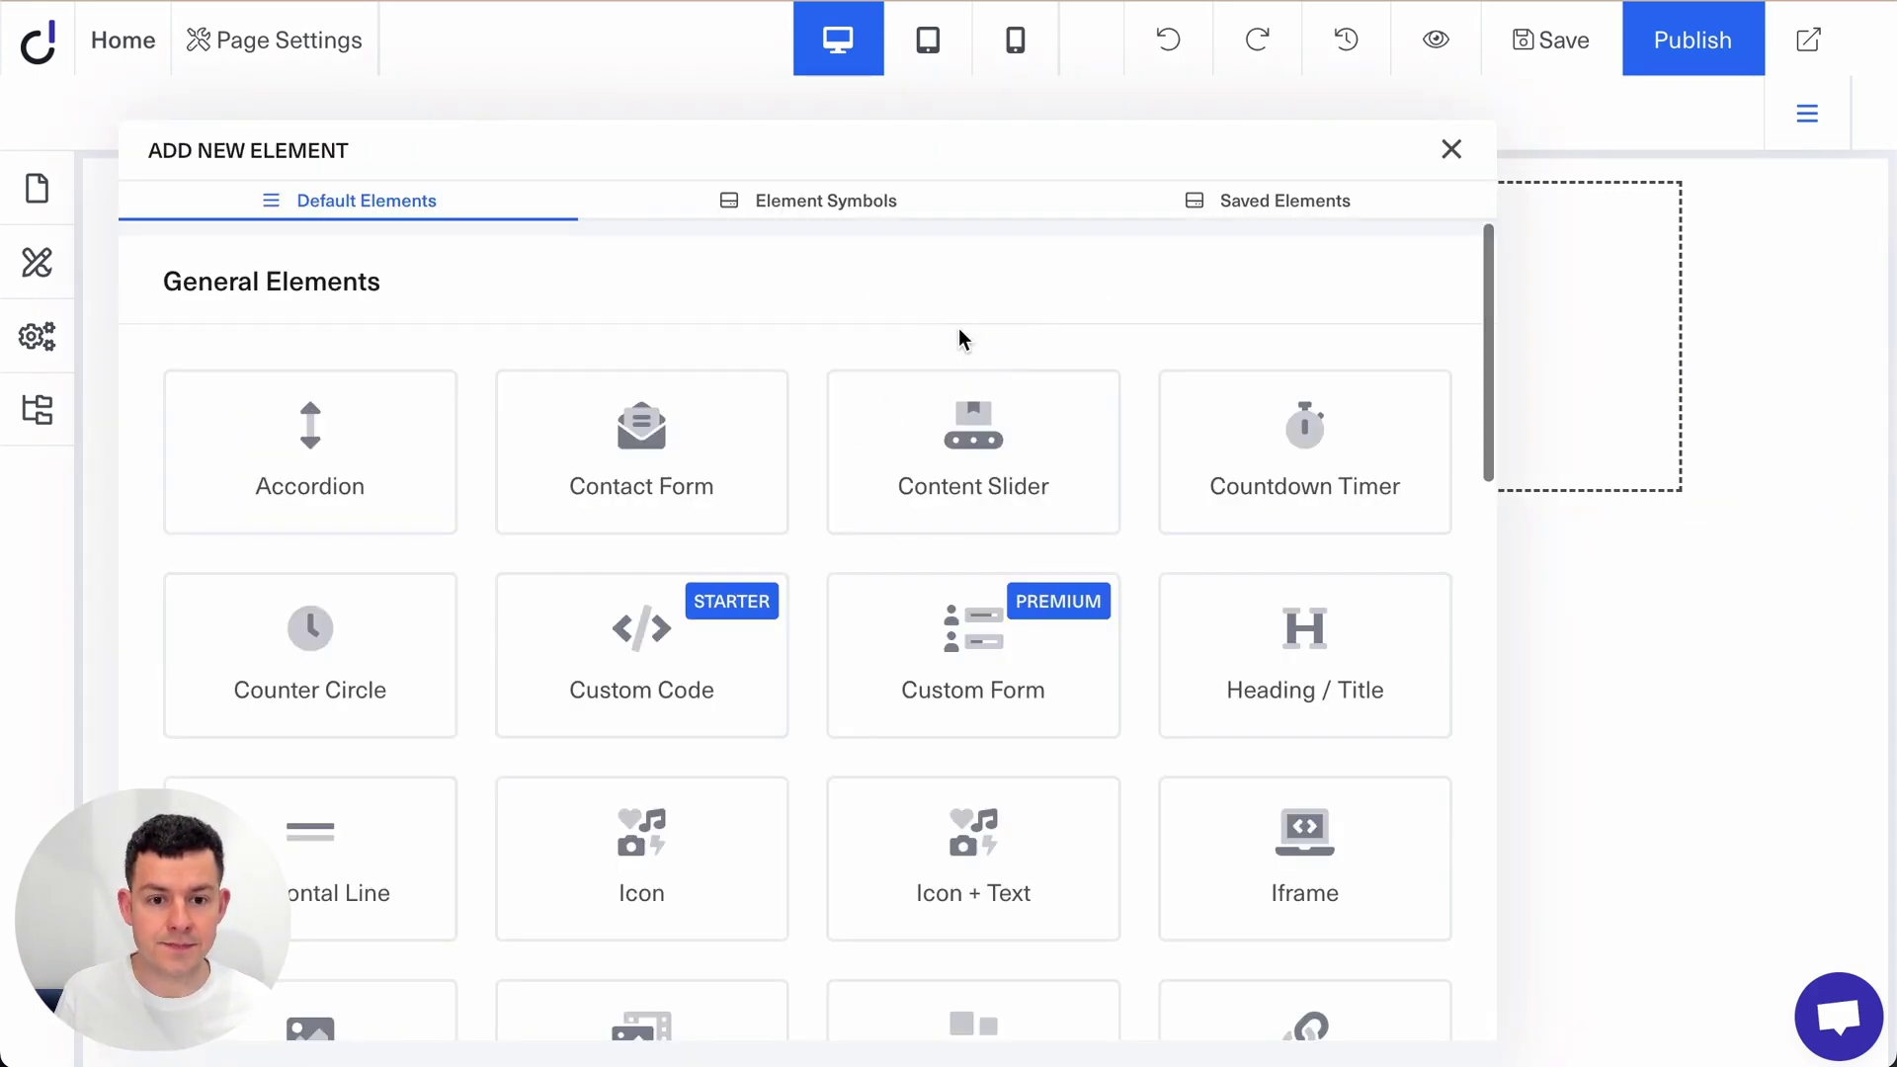
{"action": "scroll", "coordinate": [993, 336], "scroll_direction": "down", "scroll_amount": 2}
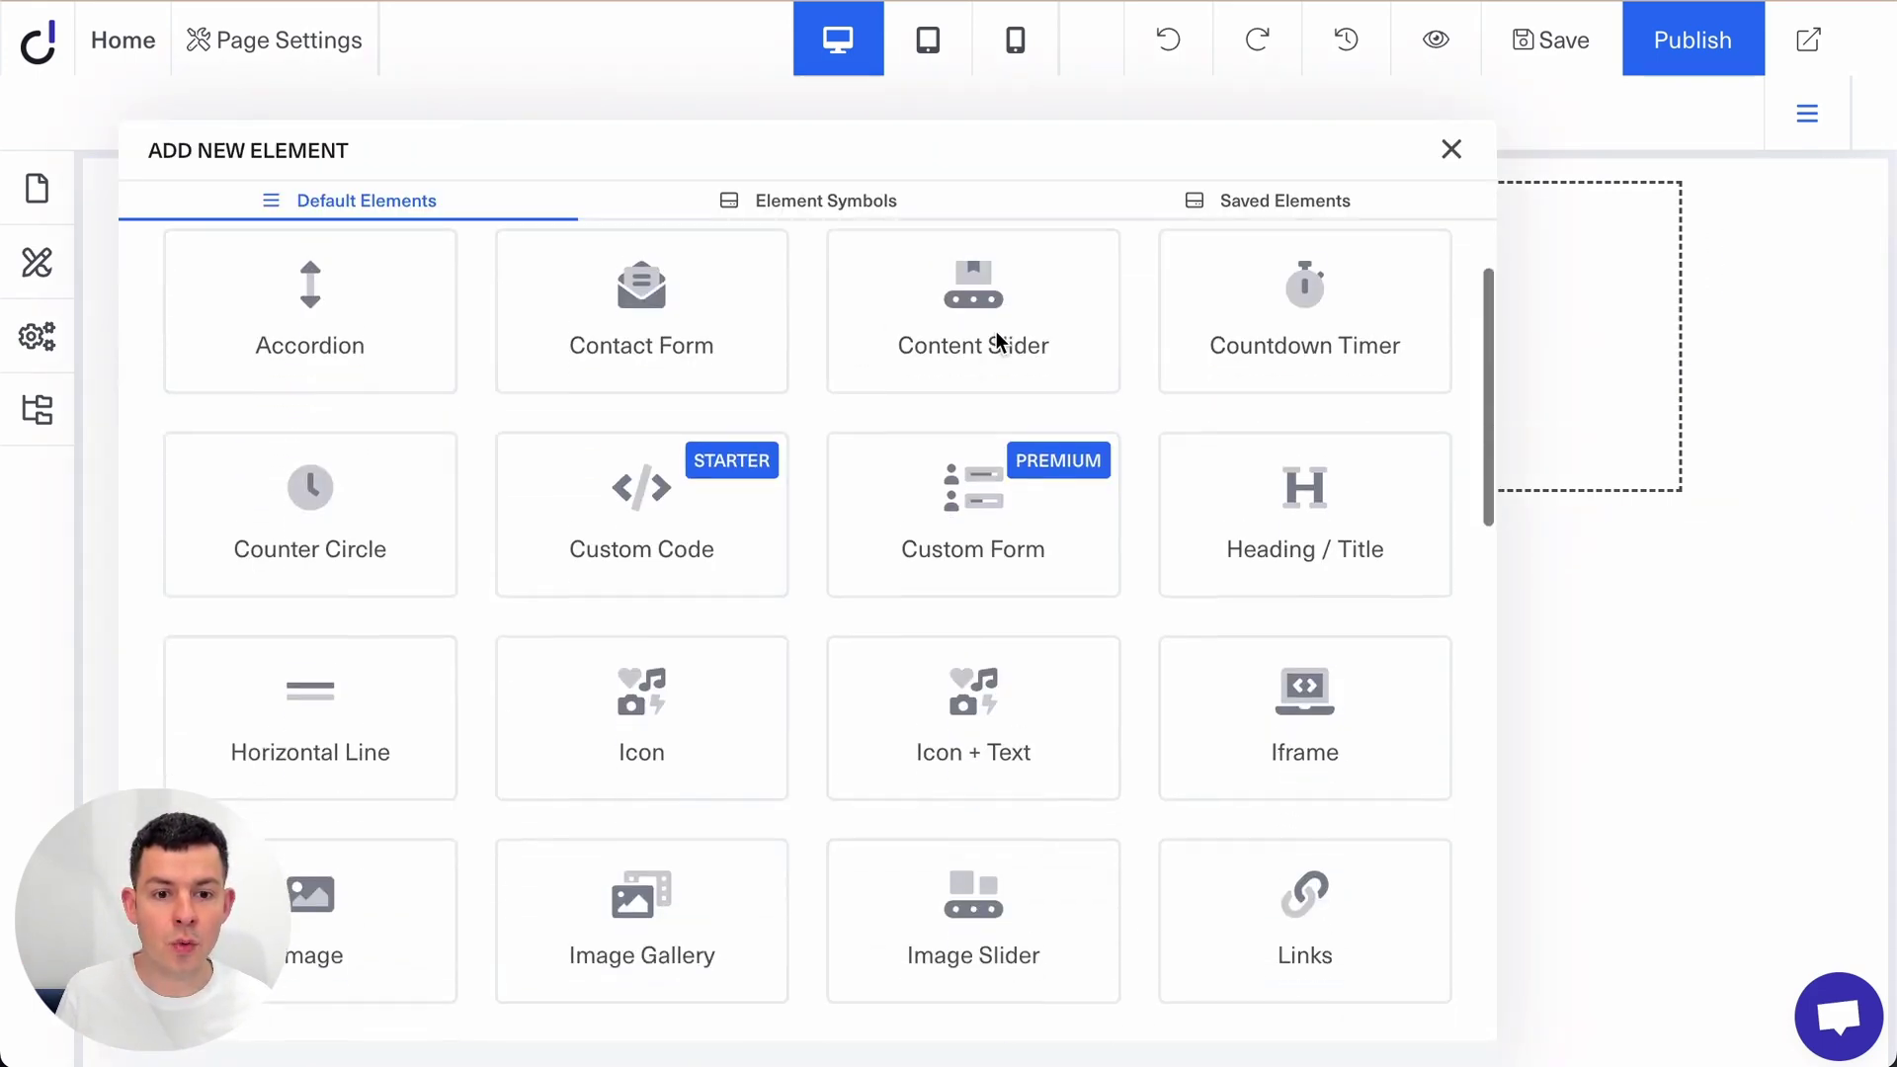
{"action": "left_click", "coordinate": [660, 524]}
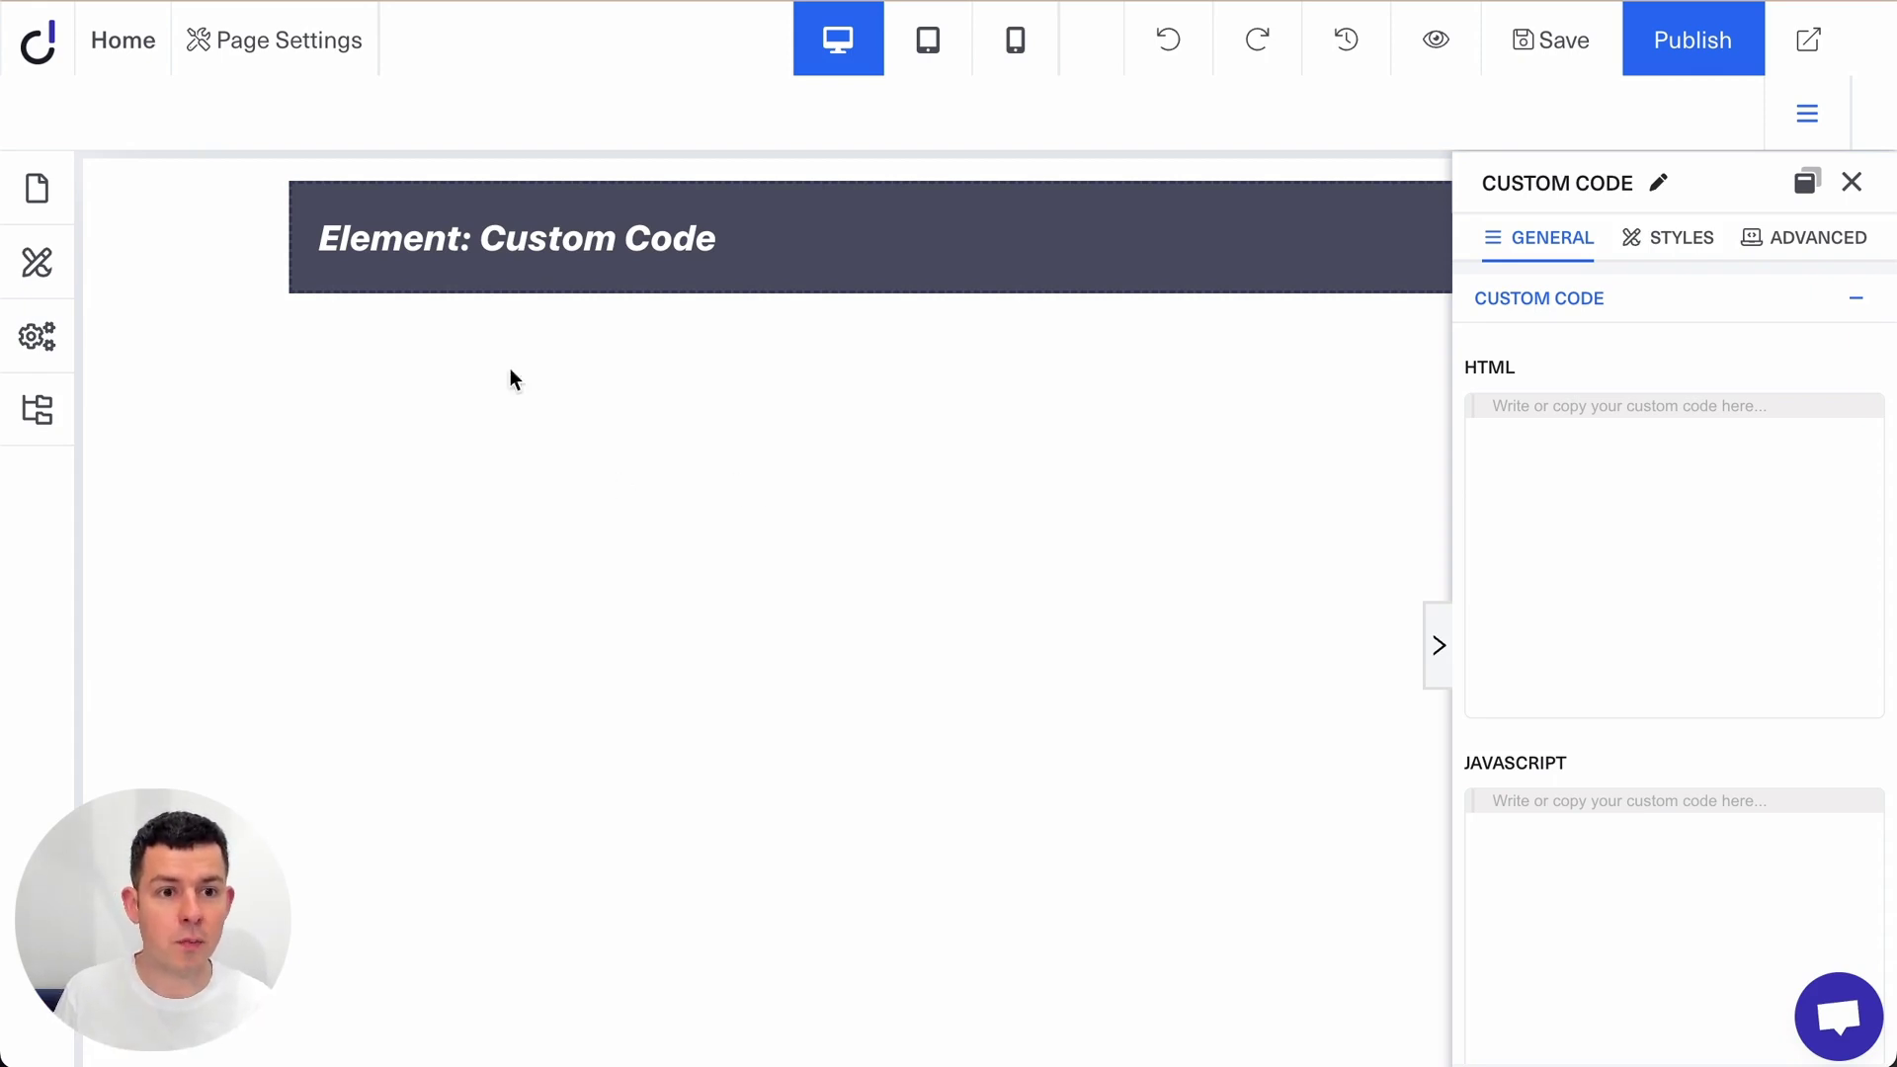
Bring up the Home page's Advanced settings and focus the Header Code field.
{"action": "left_click", "coordinate": [296, 50]}
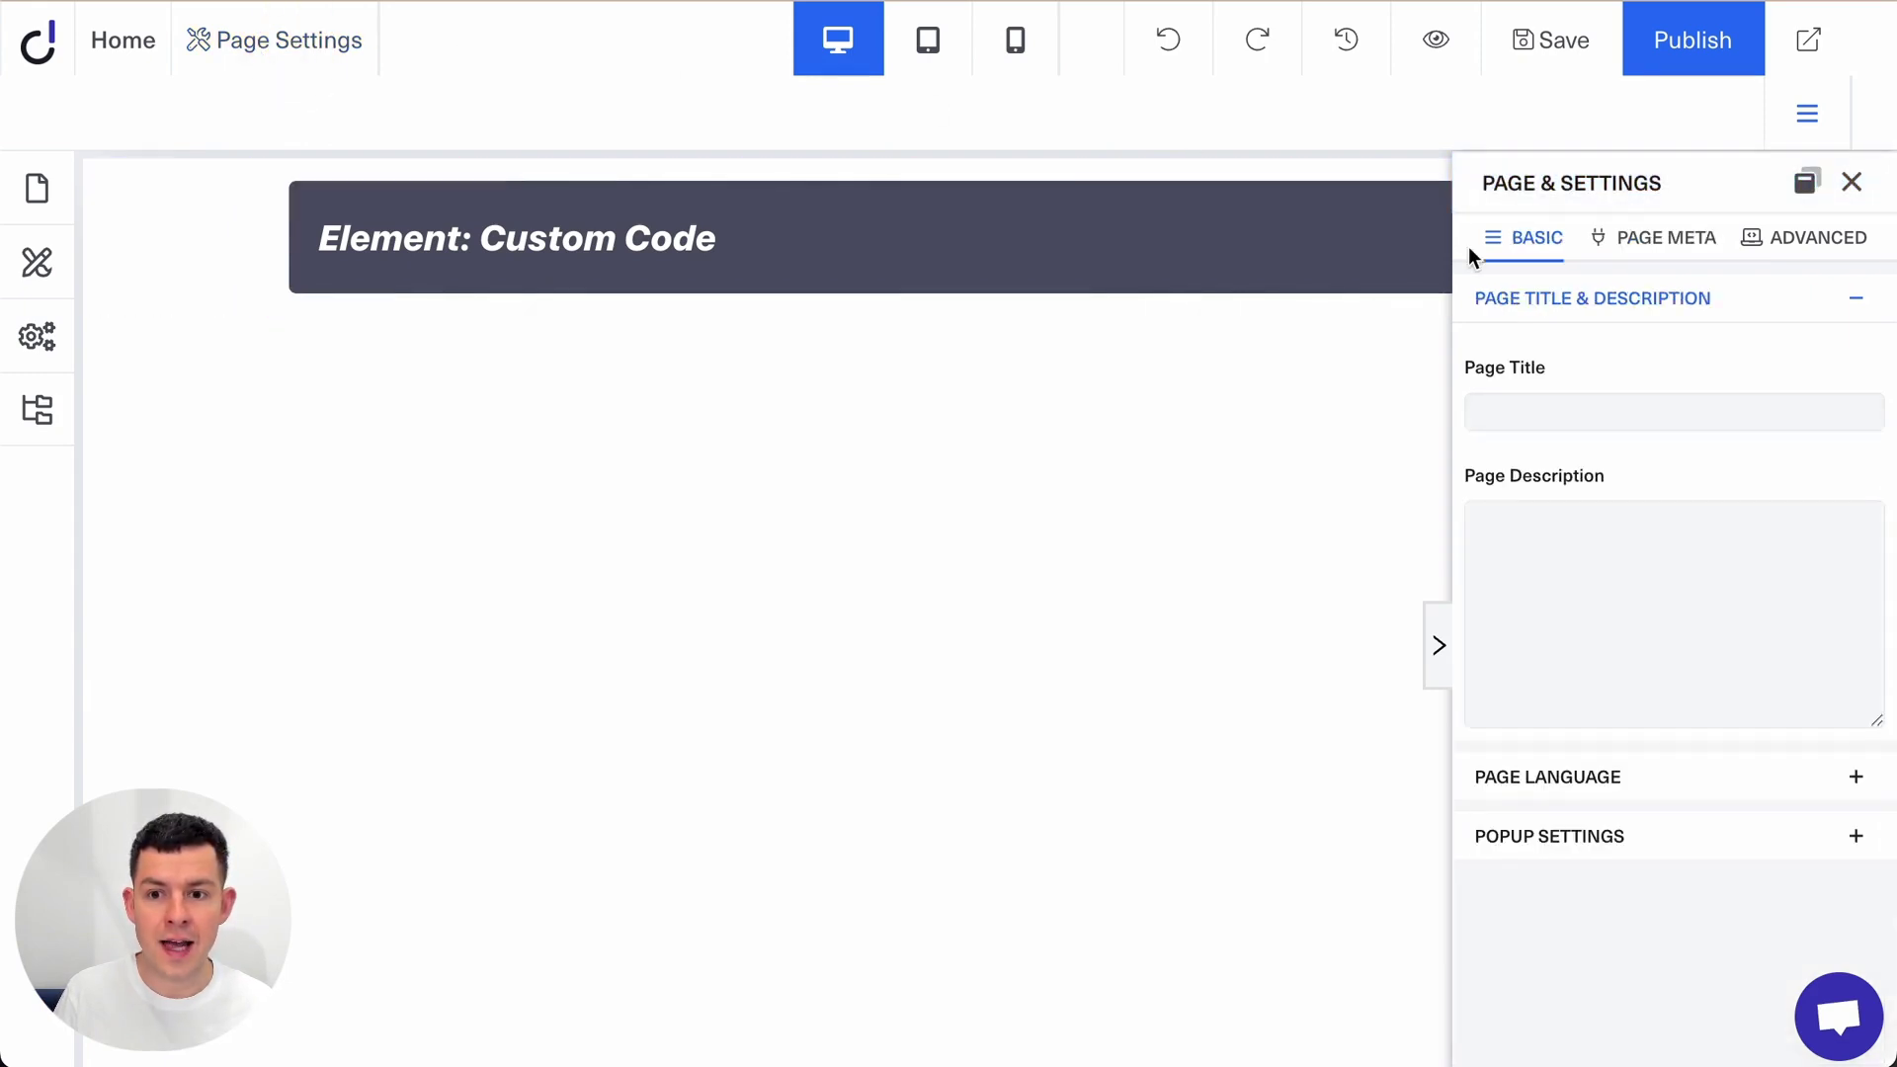
{"action": "left_click", "coordinate": [1791, 243]}
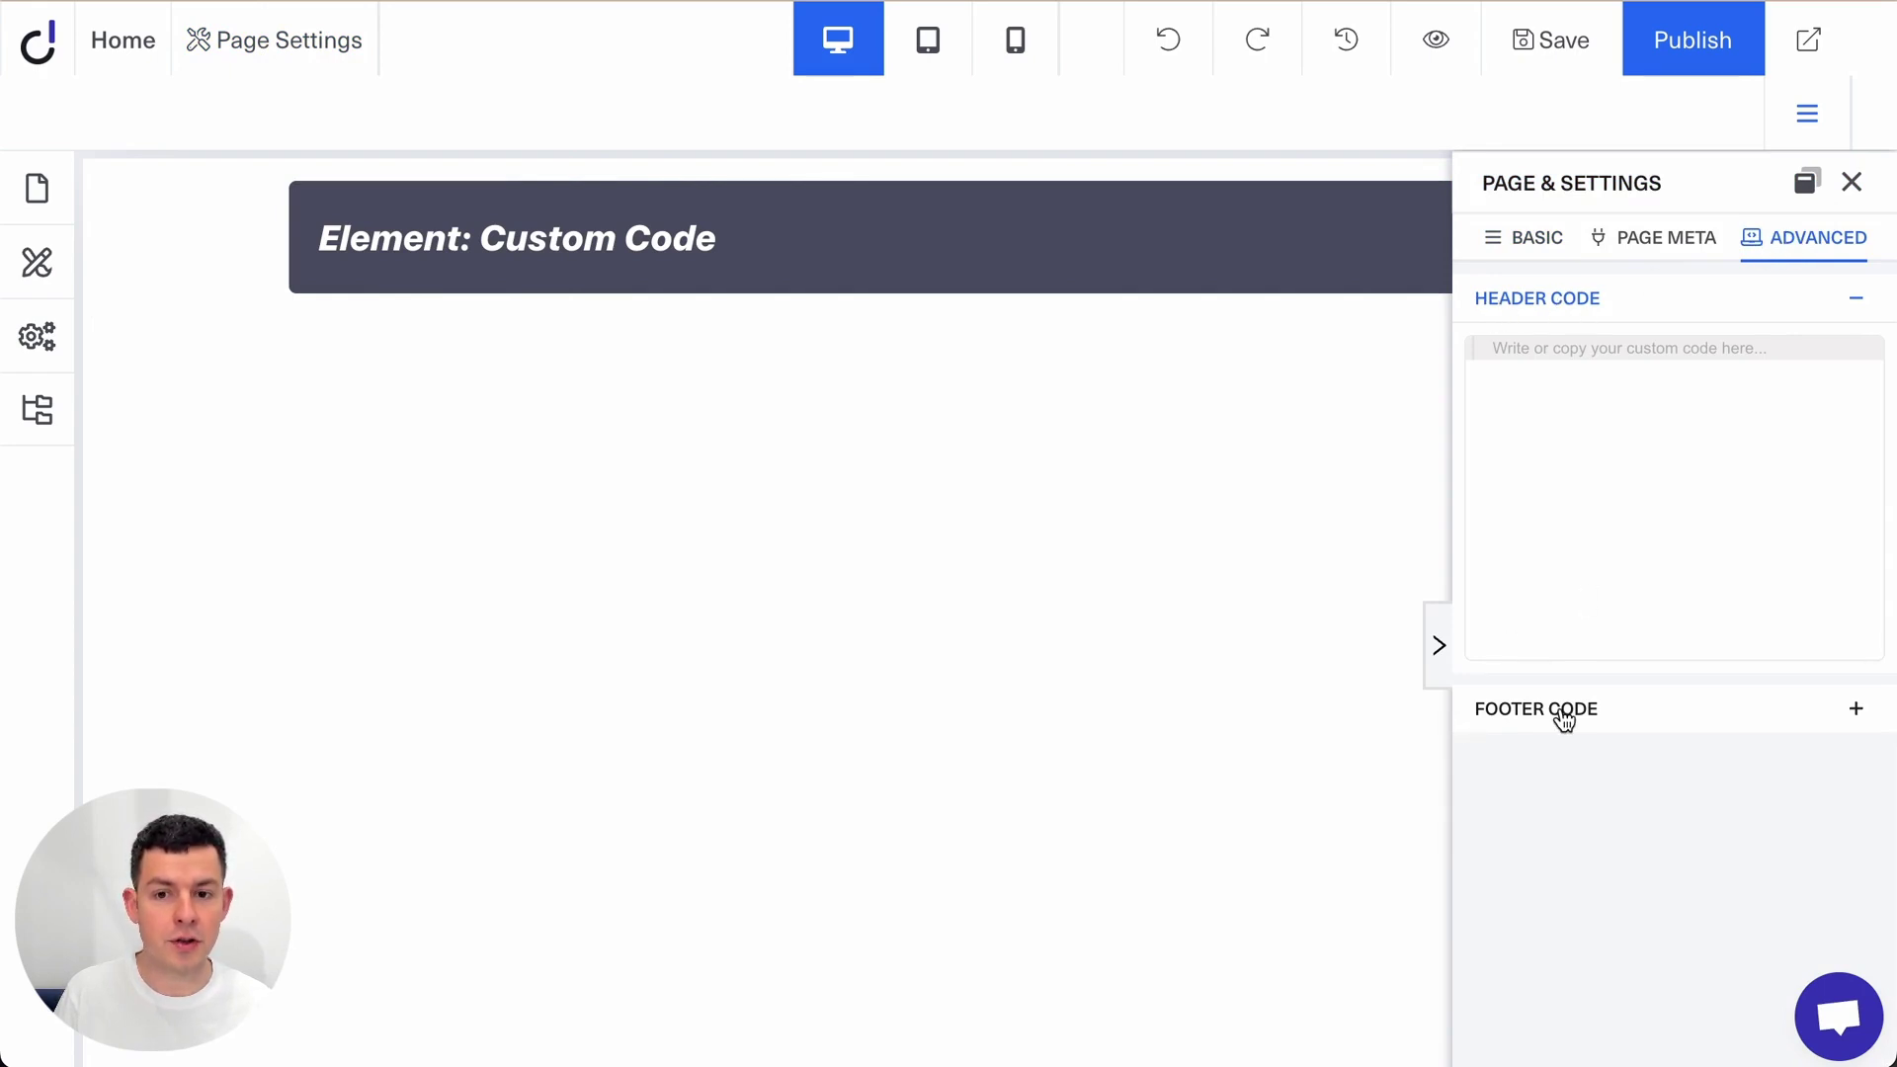
{"action": "left_click", "coordinate": [1535, 341]}
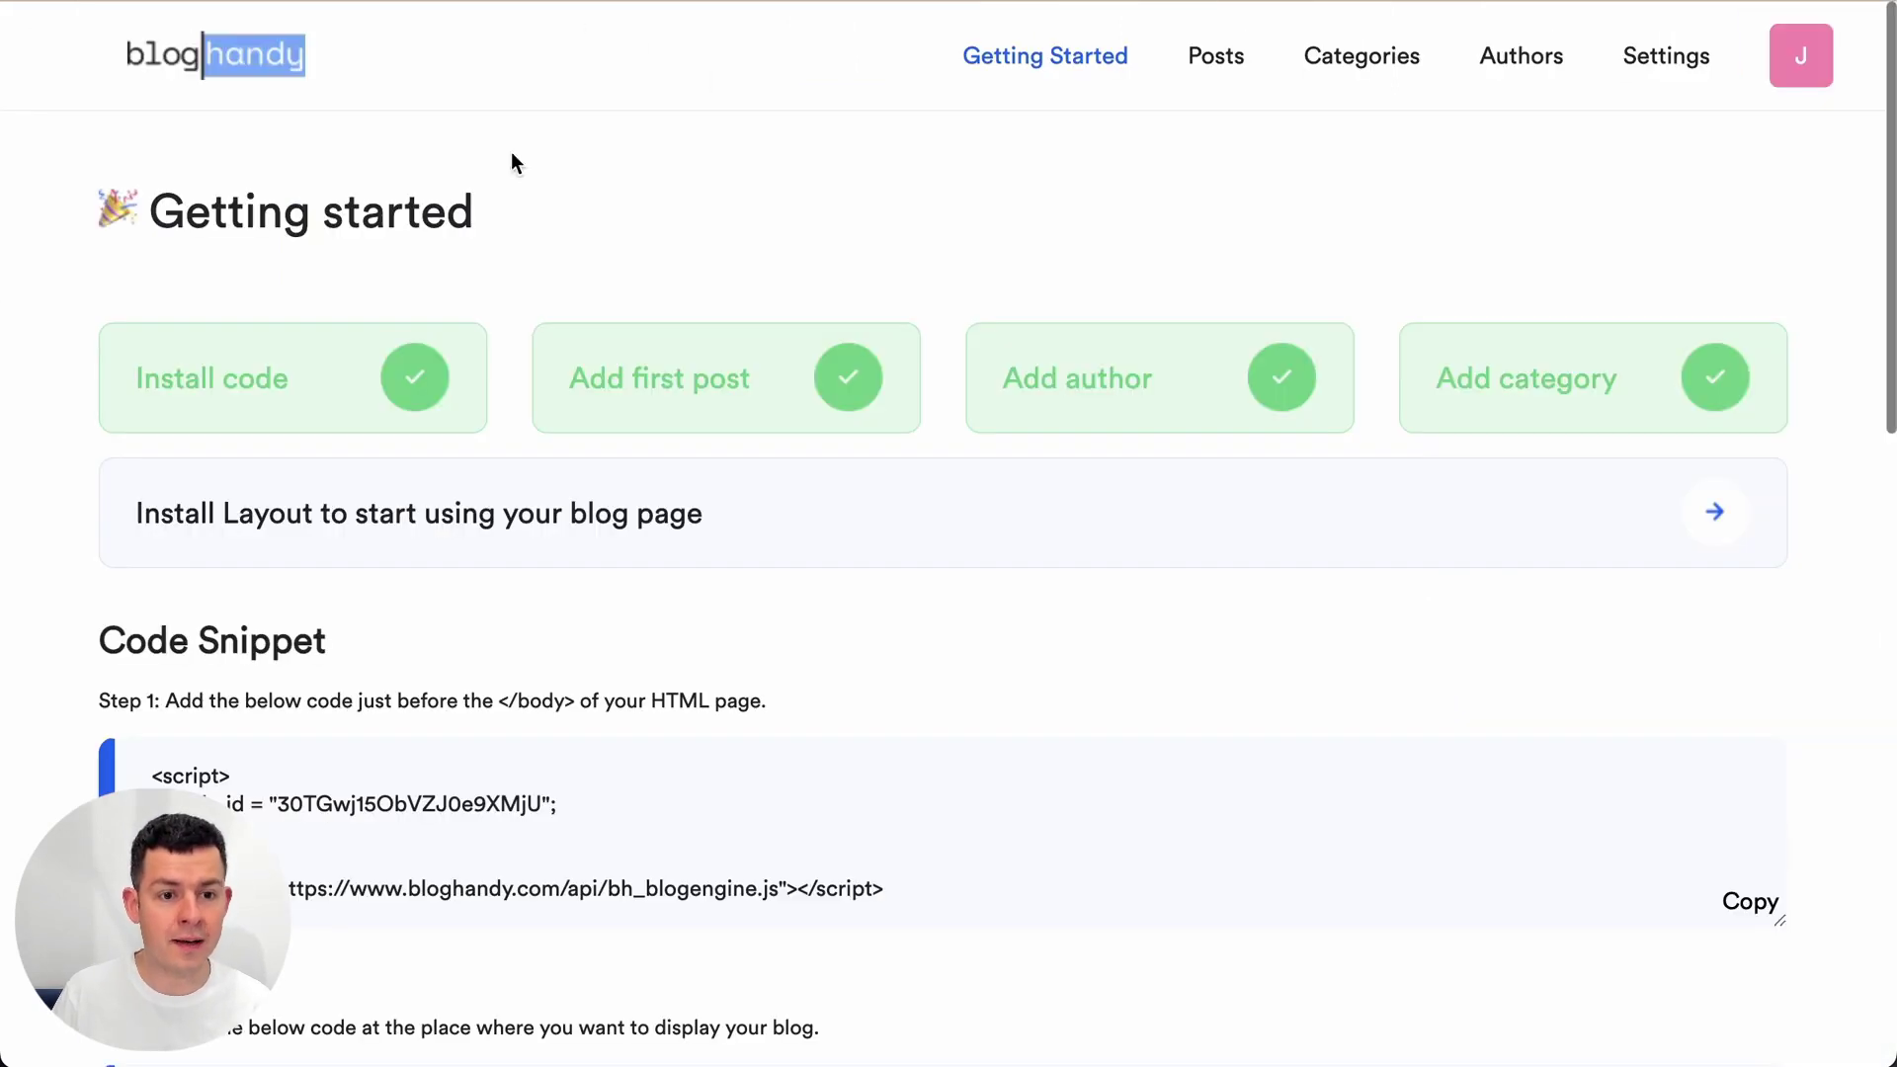
Paste BlogHandy's Step 1 install script into Header Code and save the page.
{"action": "scroll", "coordinate": [809, 628], "scroll_direction": "down", "scroll_amount": 2}
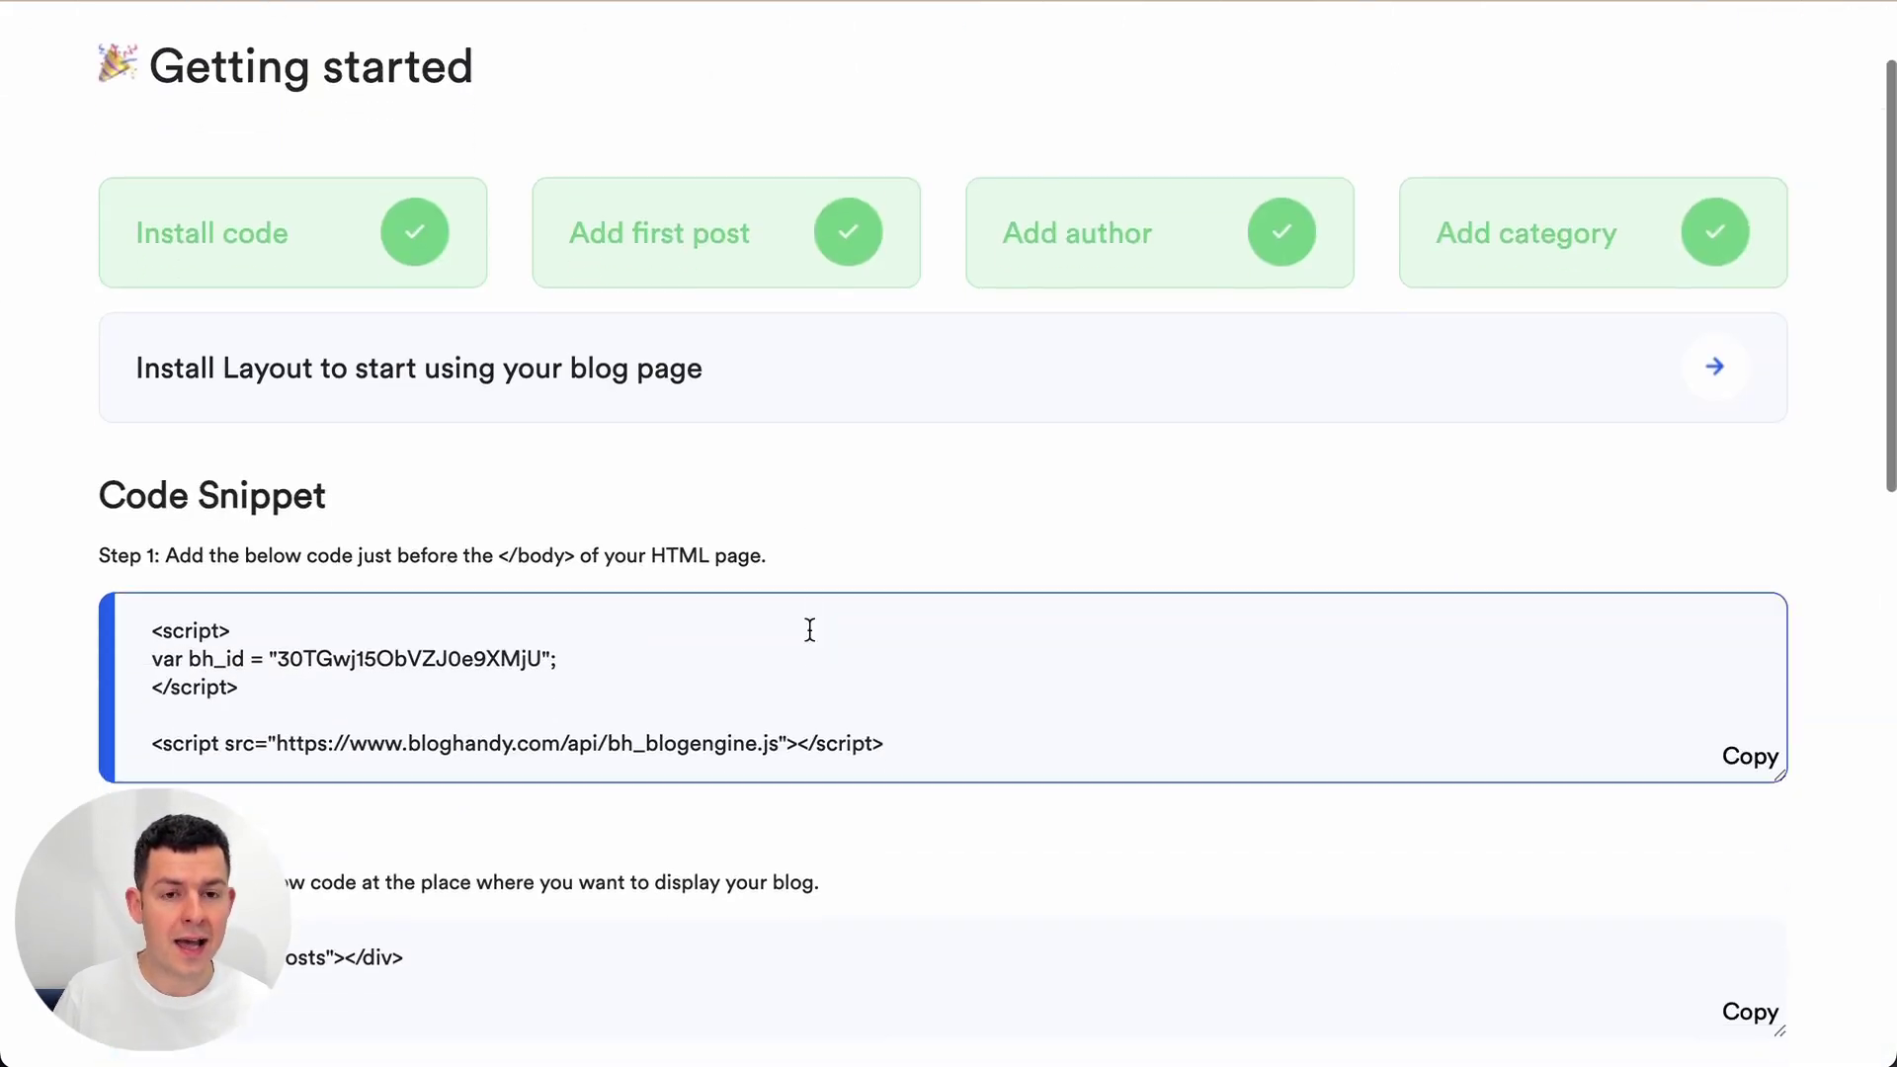
{"action": "scroll", "coordinate": [839, 583], "scroll_direction": "up", "scroll_amount": 2}
{"action": "scroll", "coordinate": [840, 524], "scroll_direction": "down", "scroll_amount": 3}
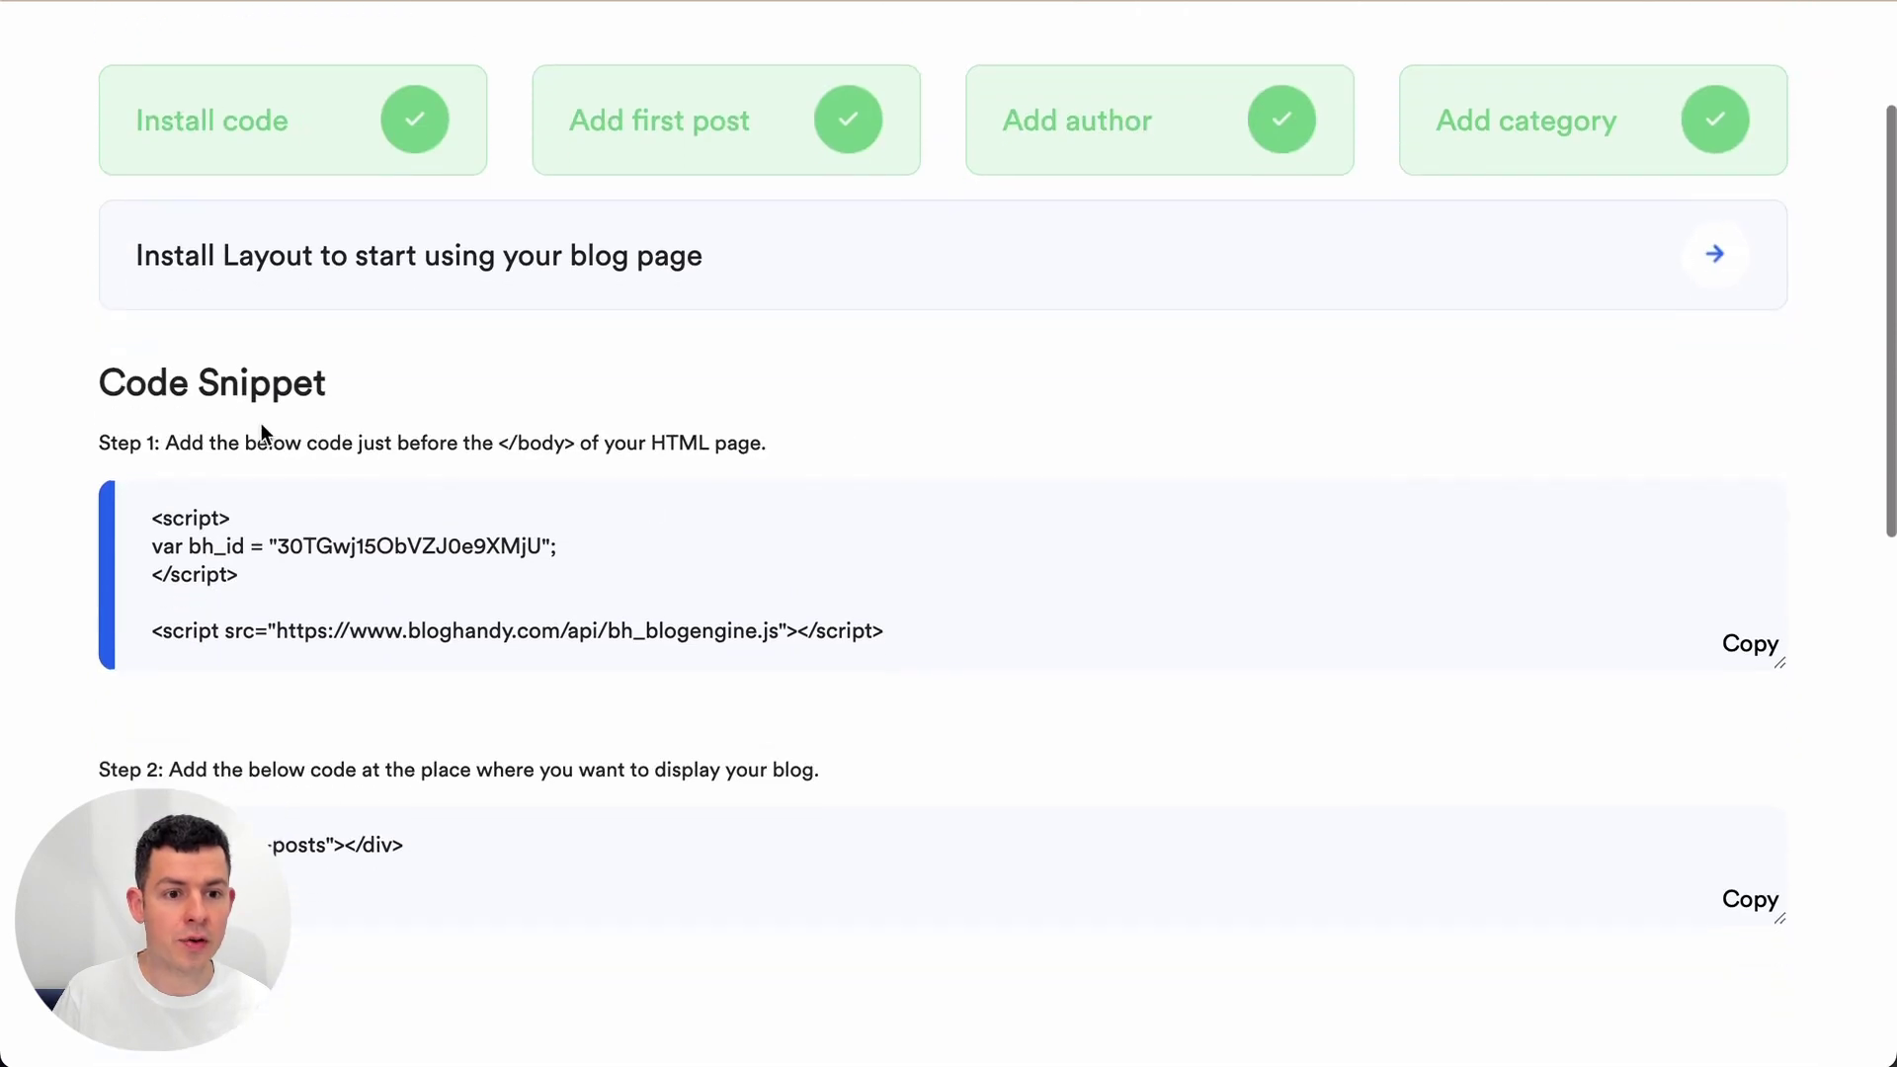
{"action": "left_click", "coordinate": [199, 506]}
{"action": "left_click", "coordinate": [1717, 650]}
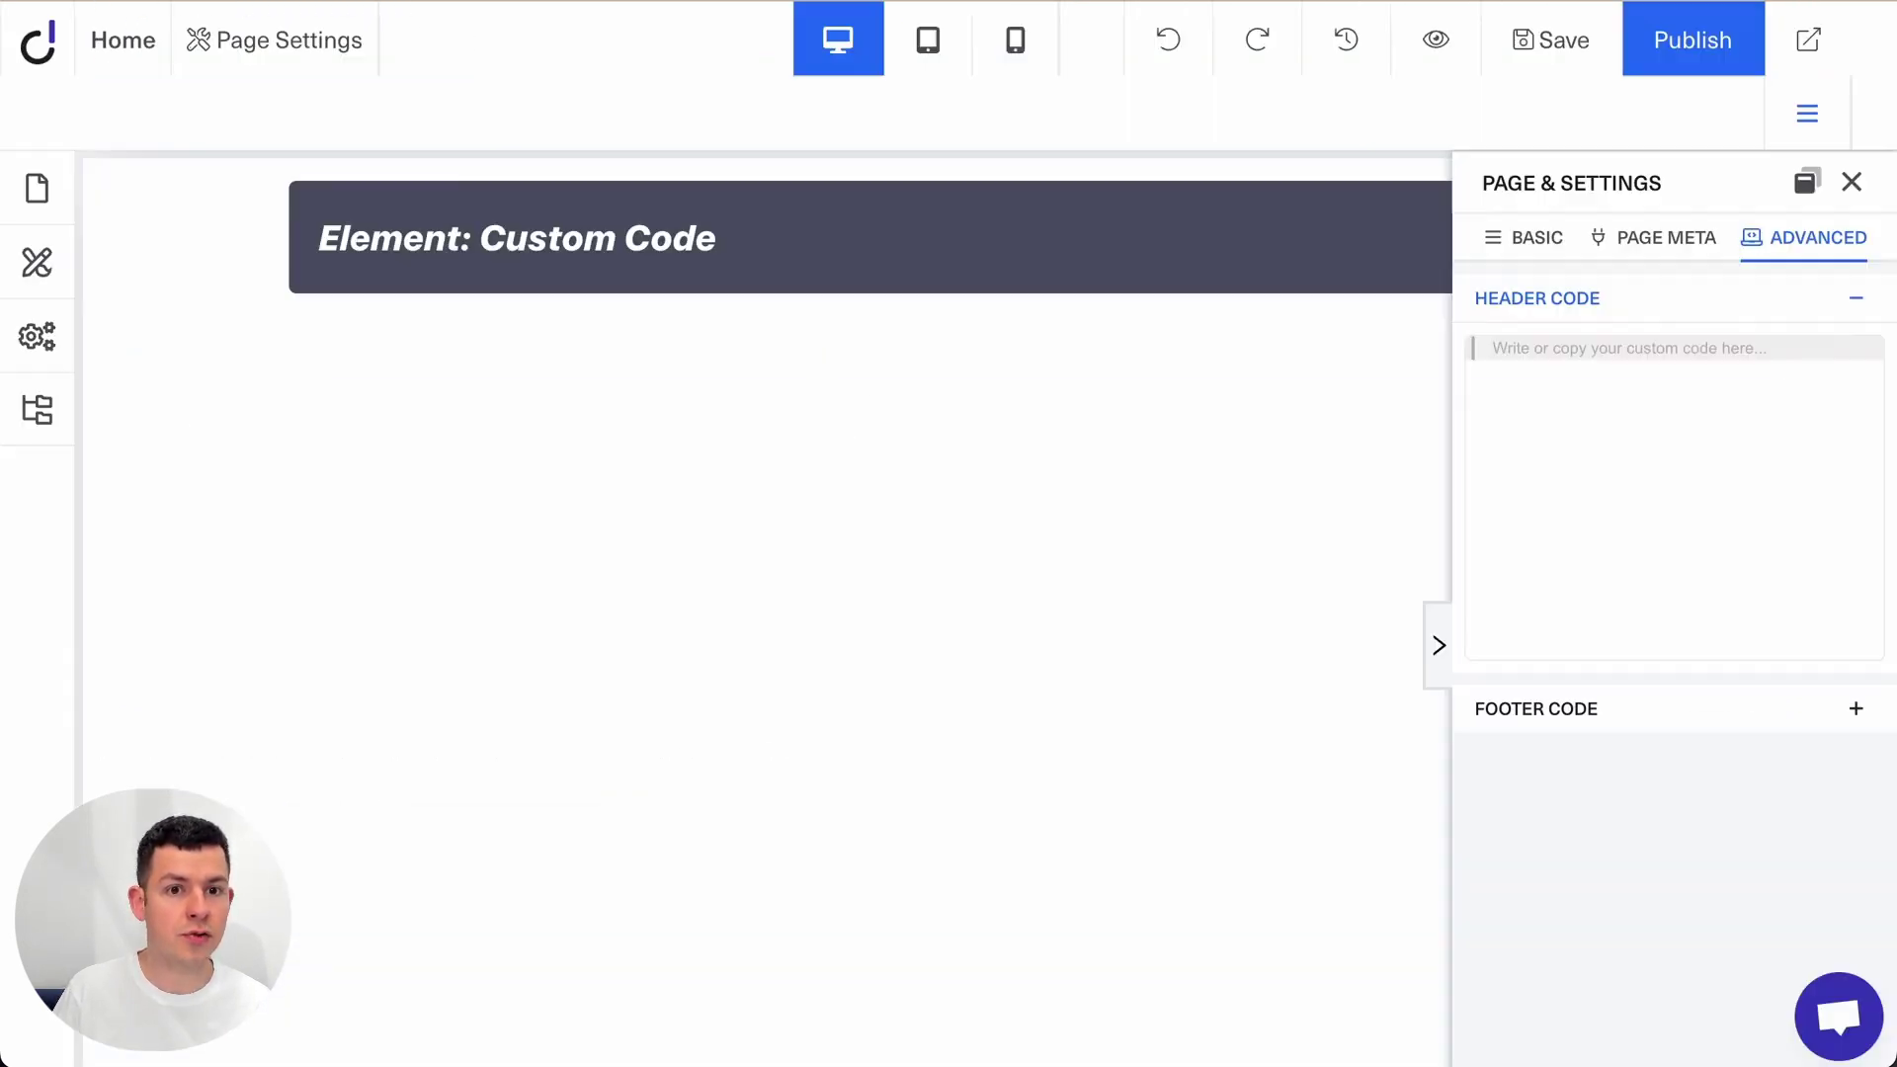
{"action": "left_click", "coordinate": [1648, 463]}
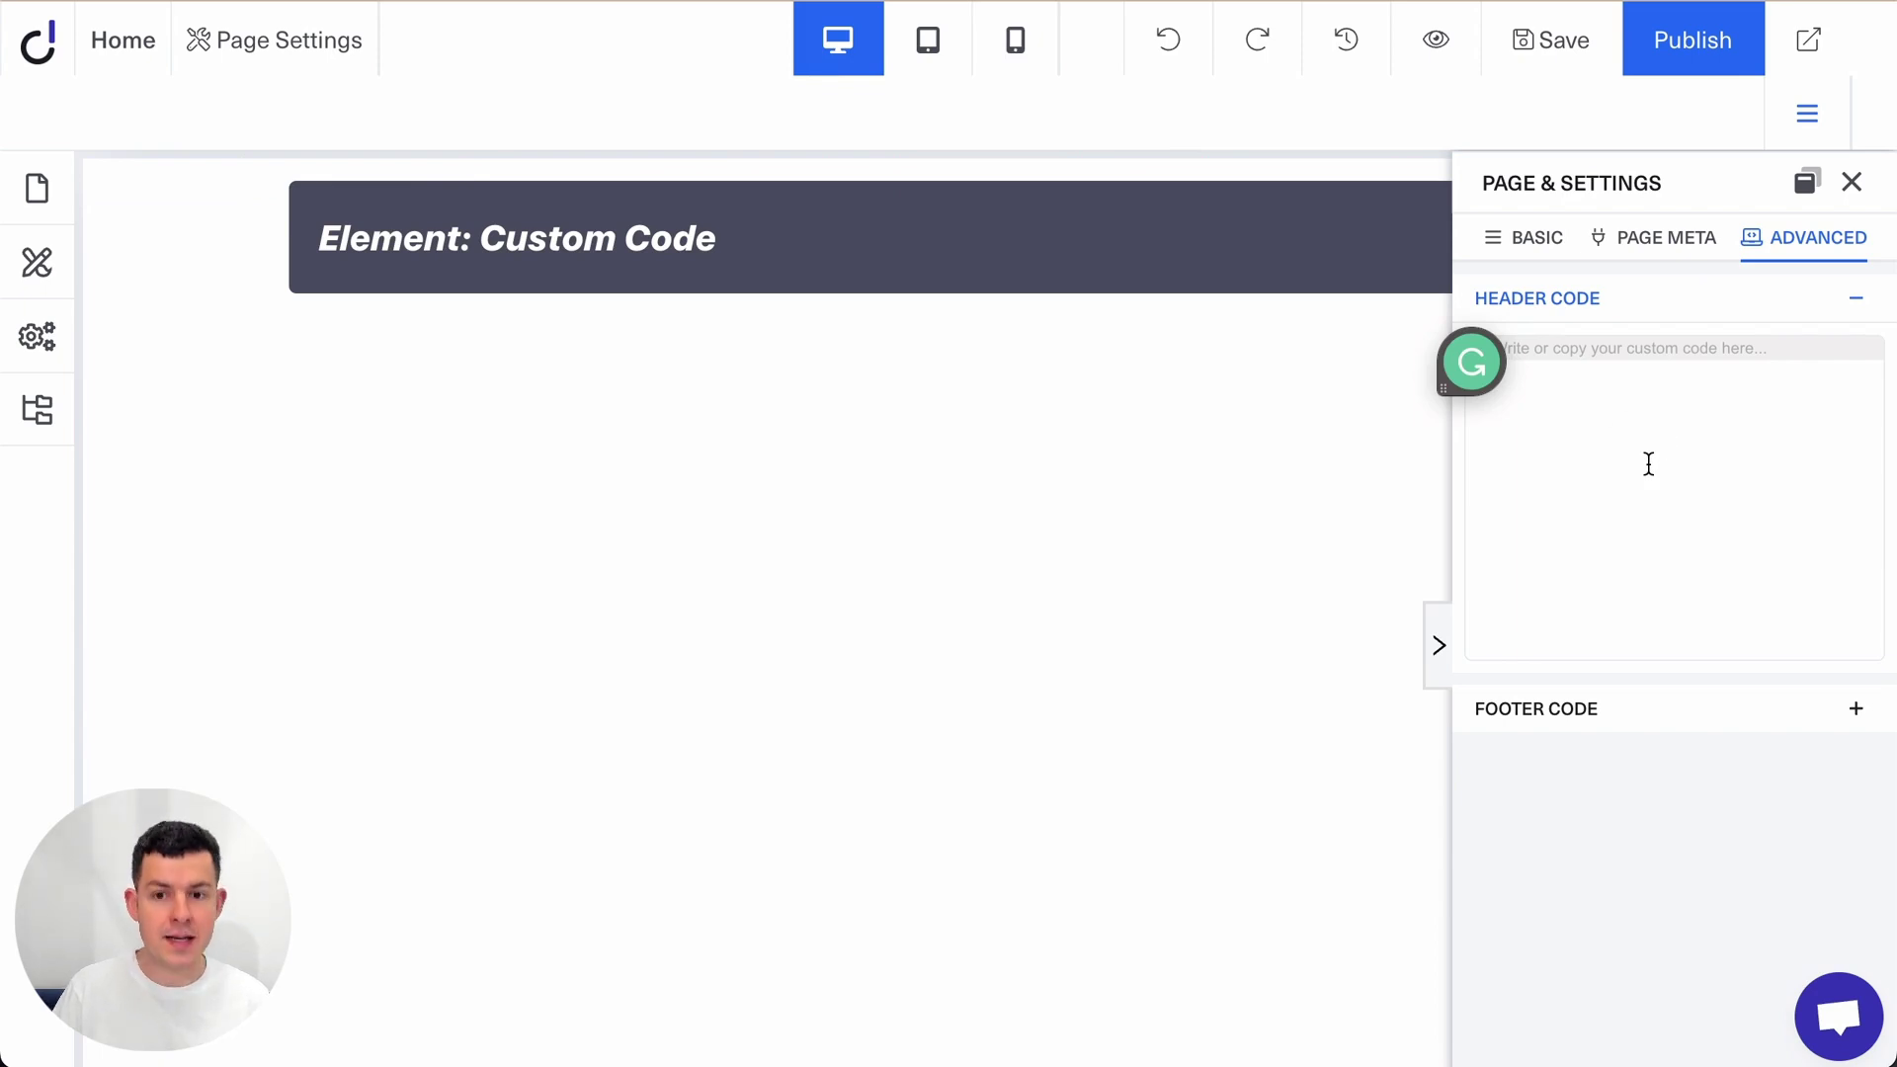
{"action": "key", "text": "ctrl+v"}
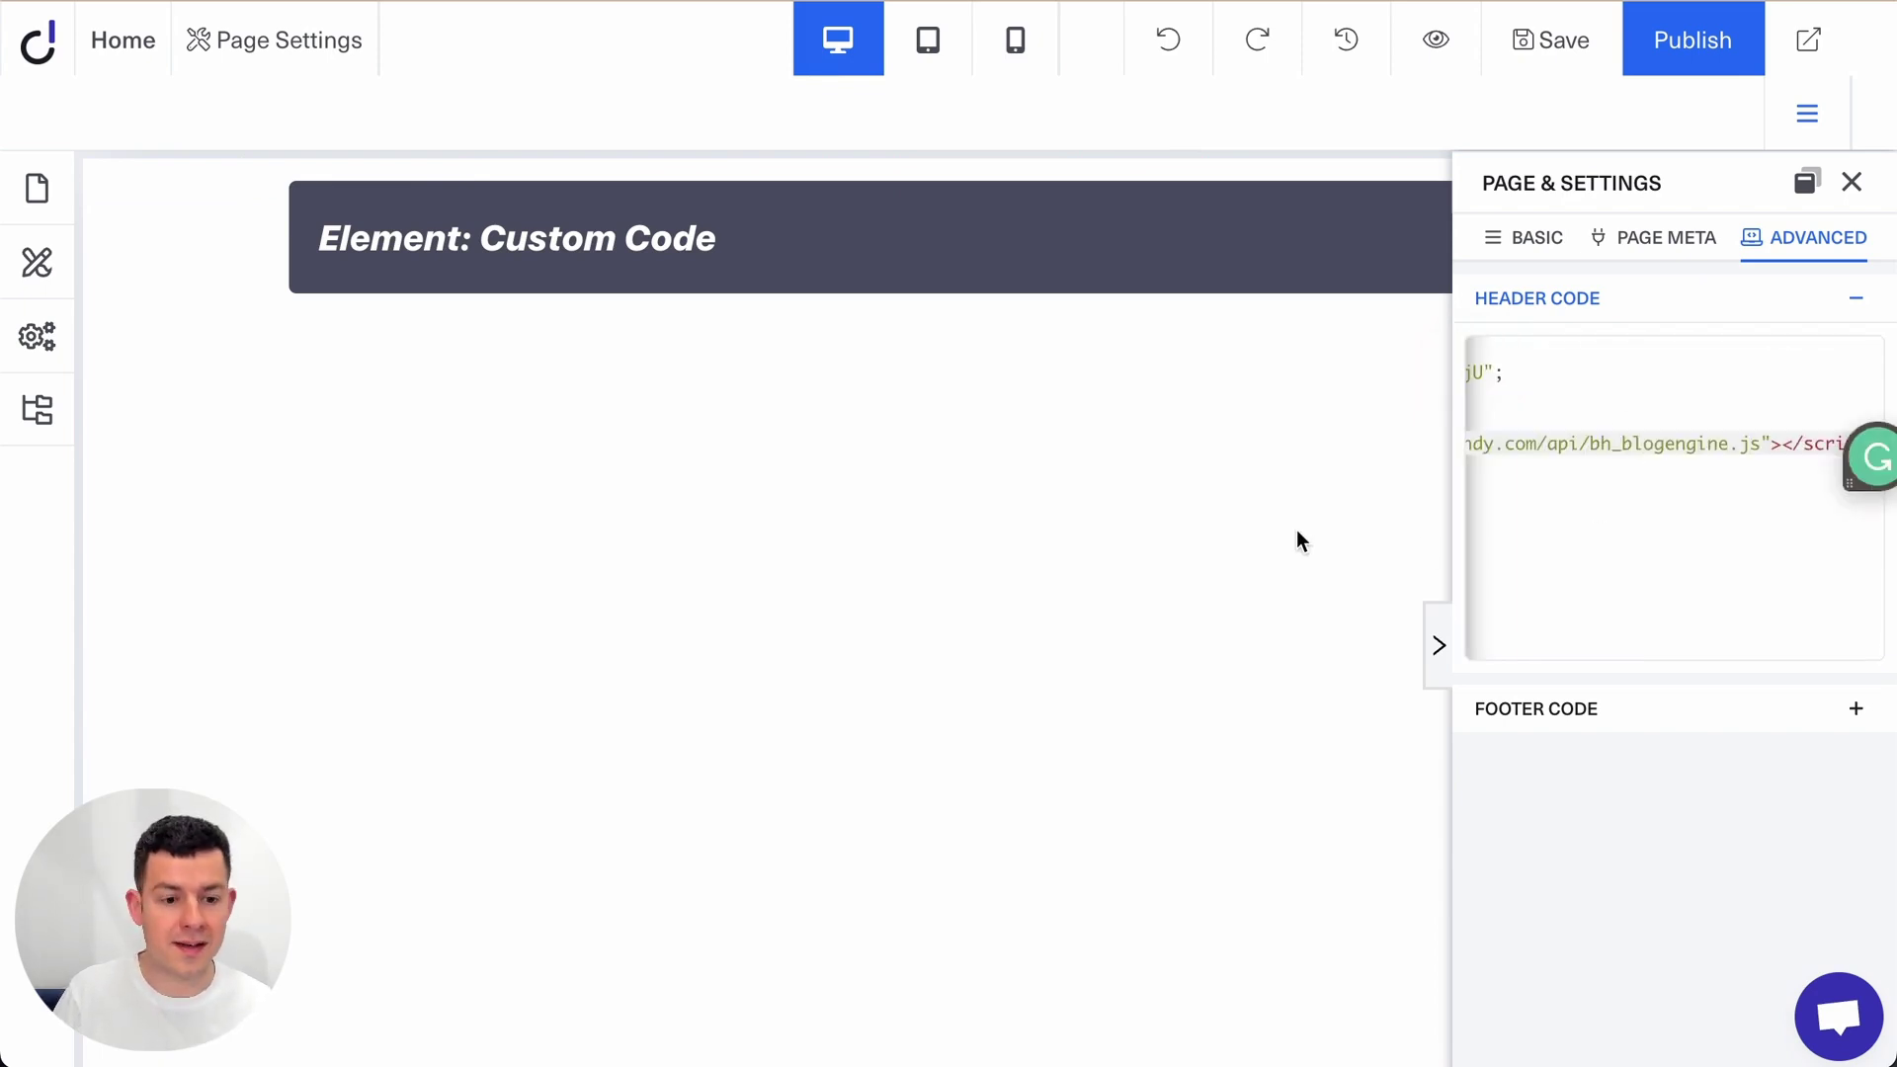
{"action": "left_click", "coordinate": [1296, 530]}
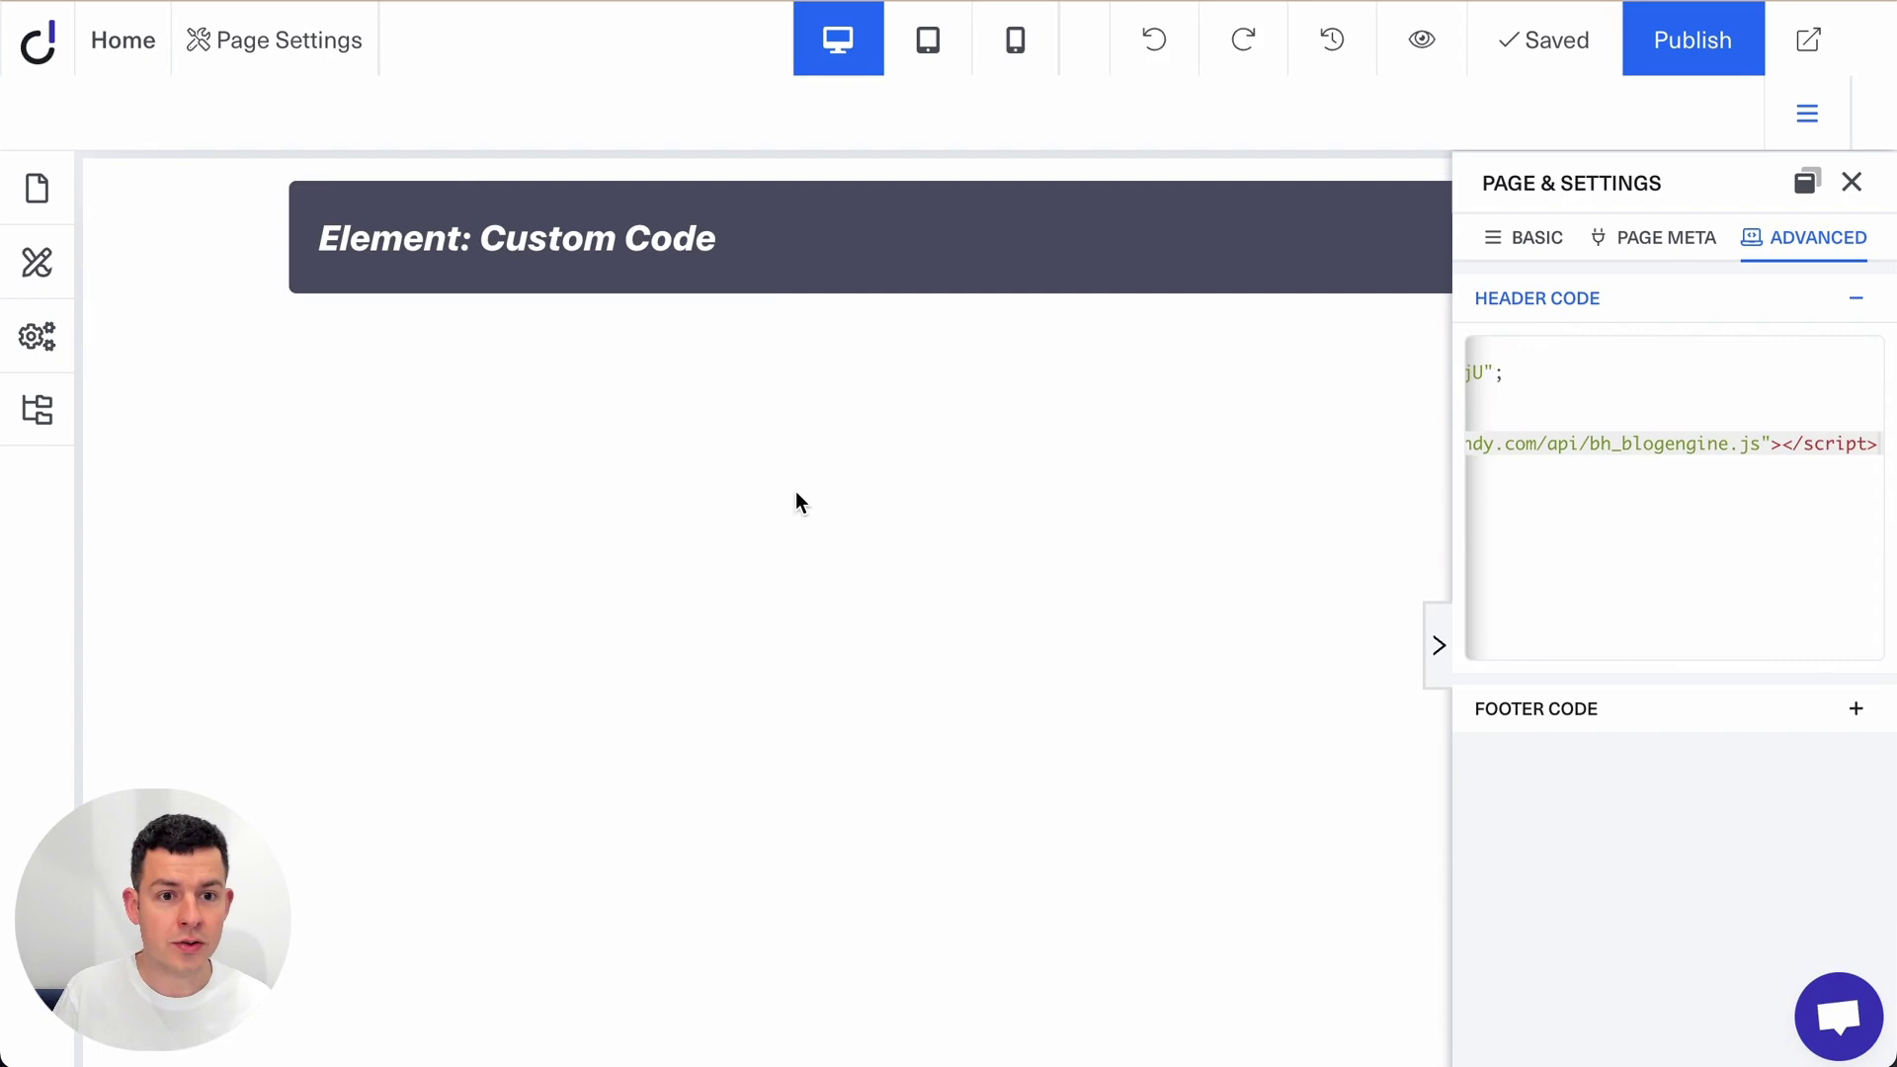
Put BlogHandy's Step 2 code <div id="bh-posts"></div> into the Custom Code HTML and save.
{"action": "left_click", "coordinate": [768, 290]}
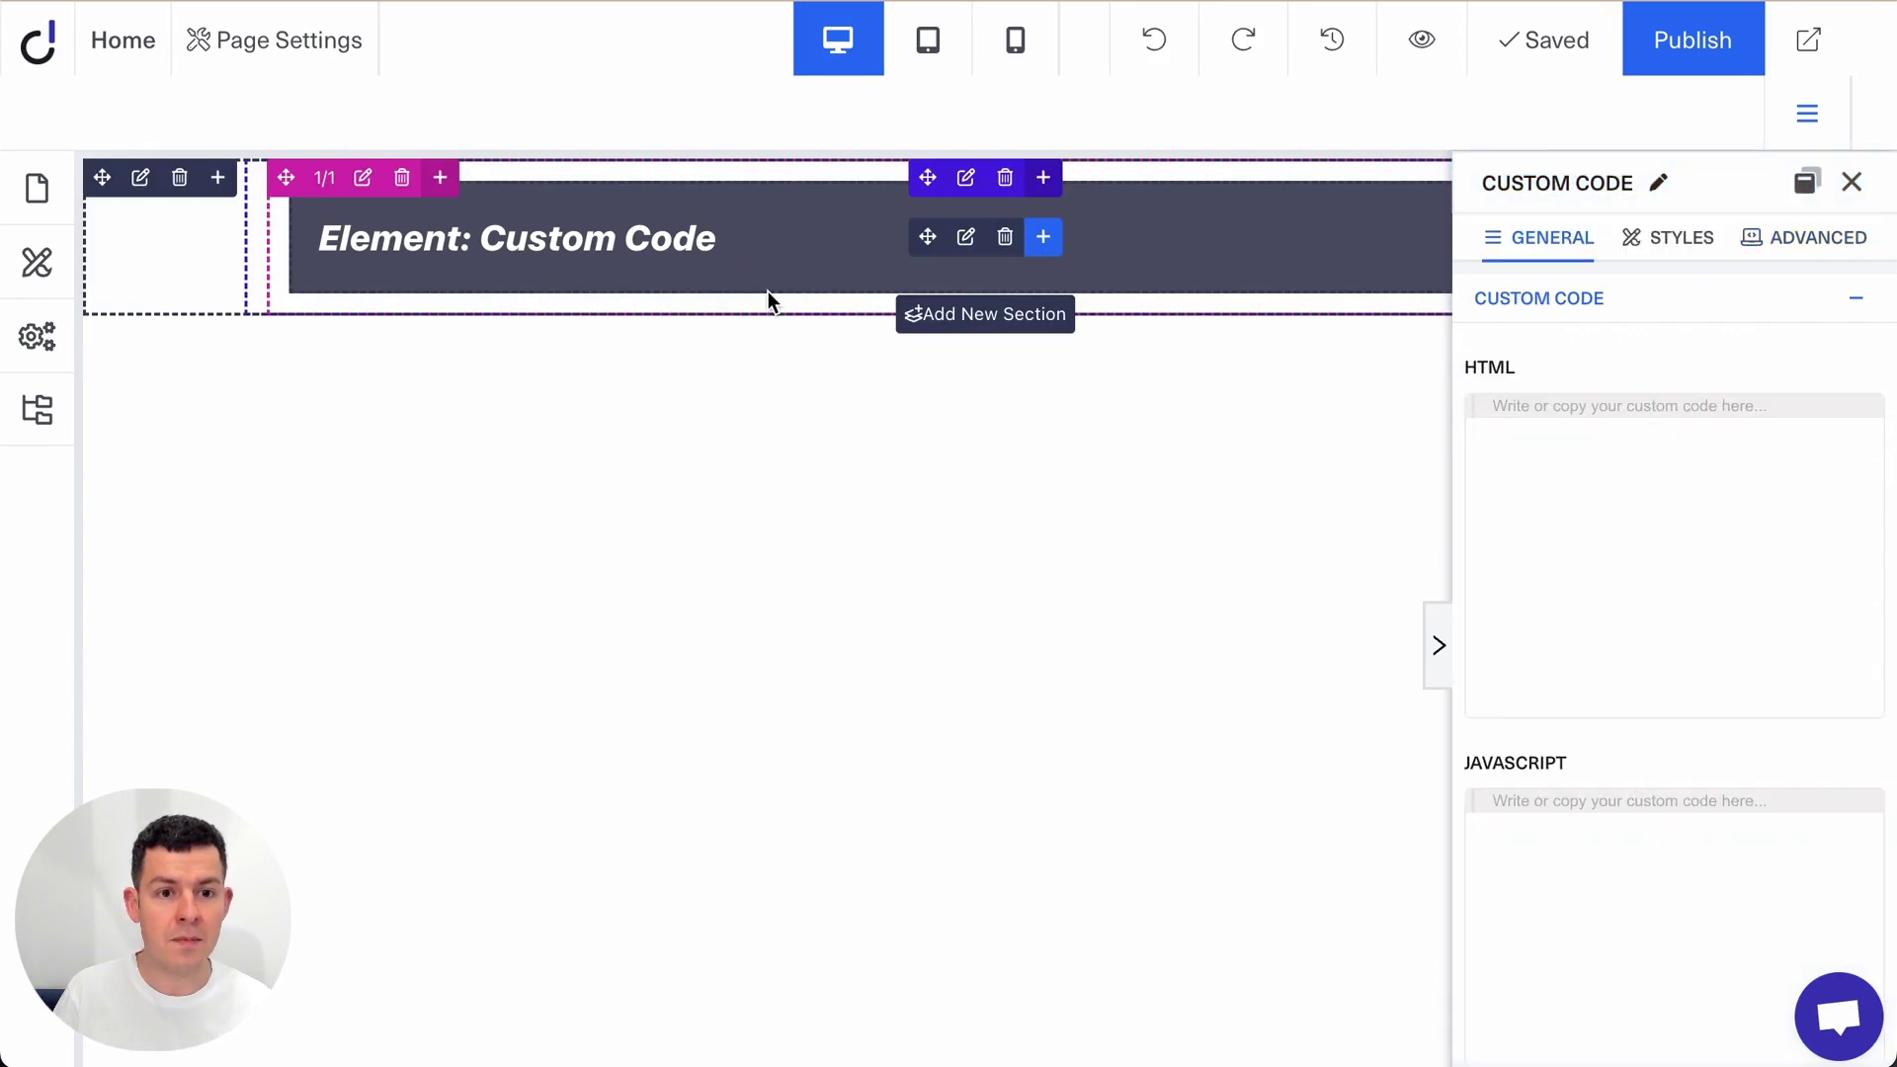
{"action": "left_click", "coordinate": [1615, 435]}
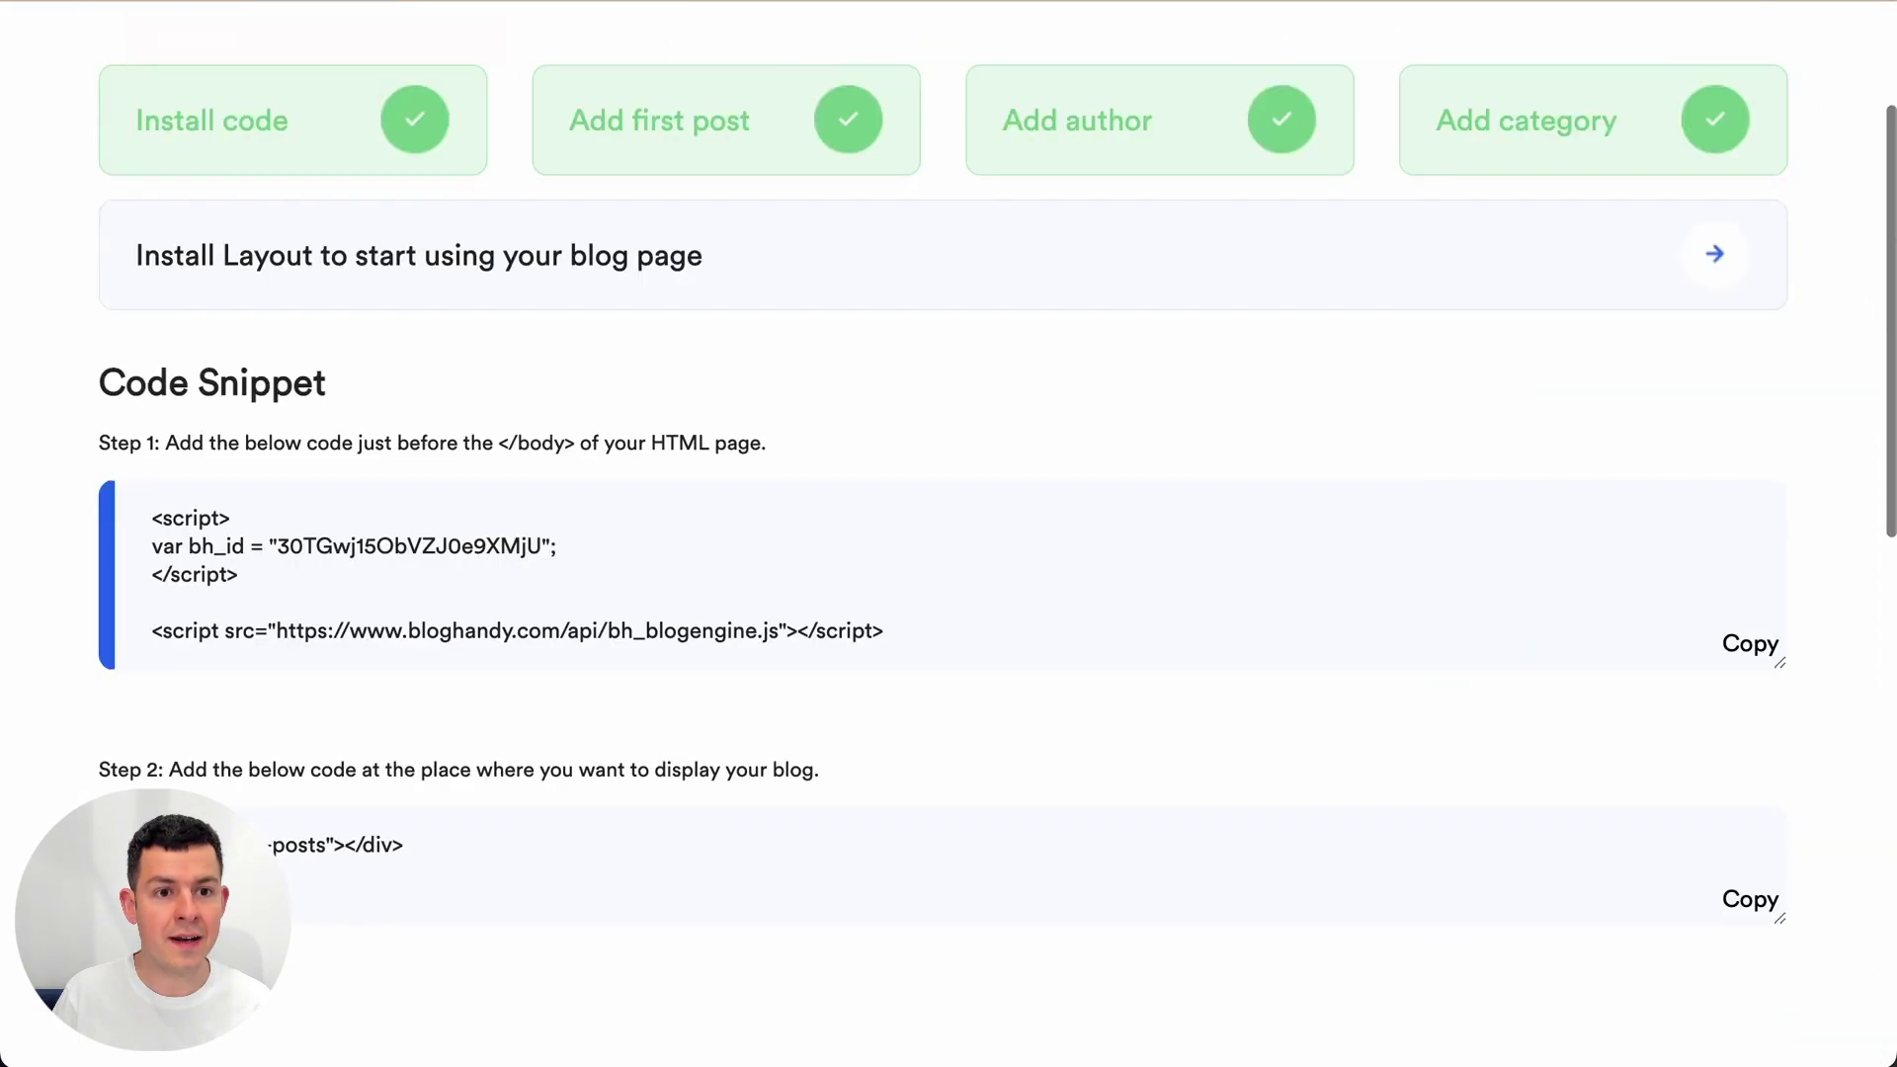
{"action": "scroll", "coordinate": [1020, 625], "scroll_direction": "down", "scroll_amount": 2}
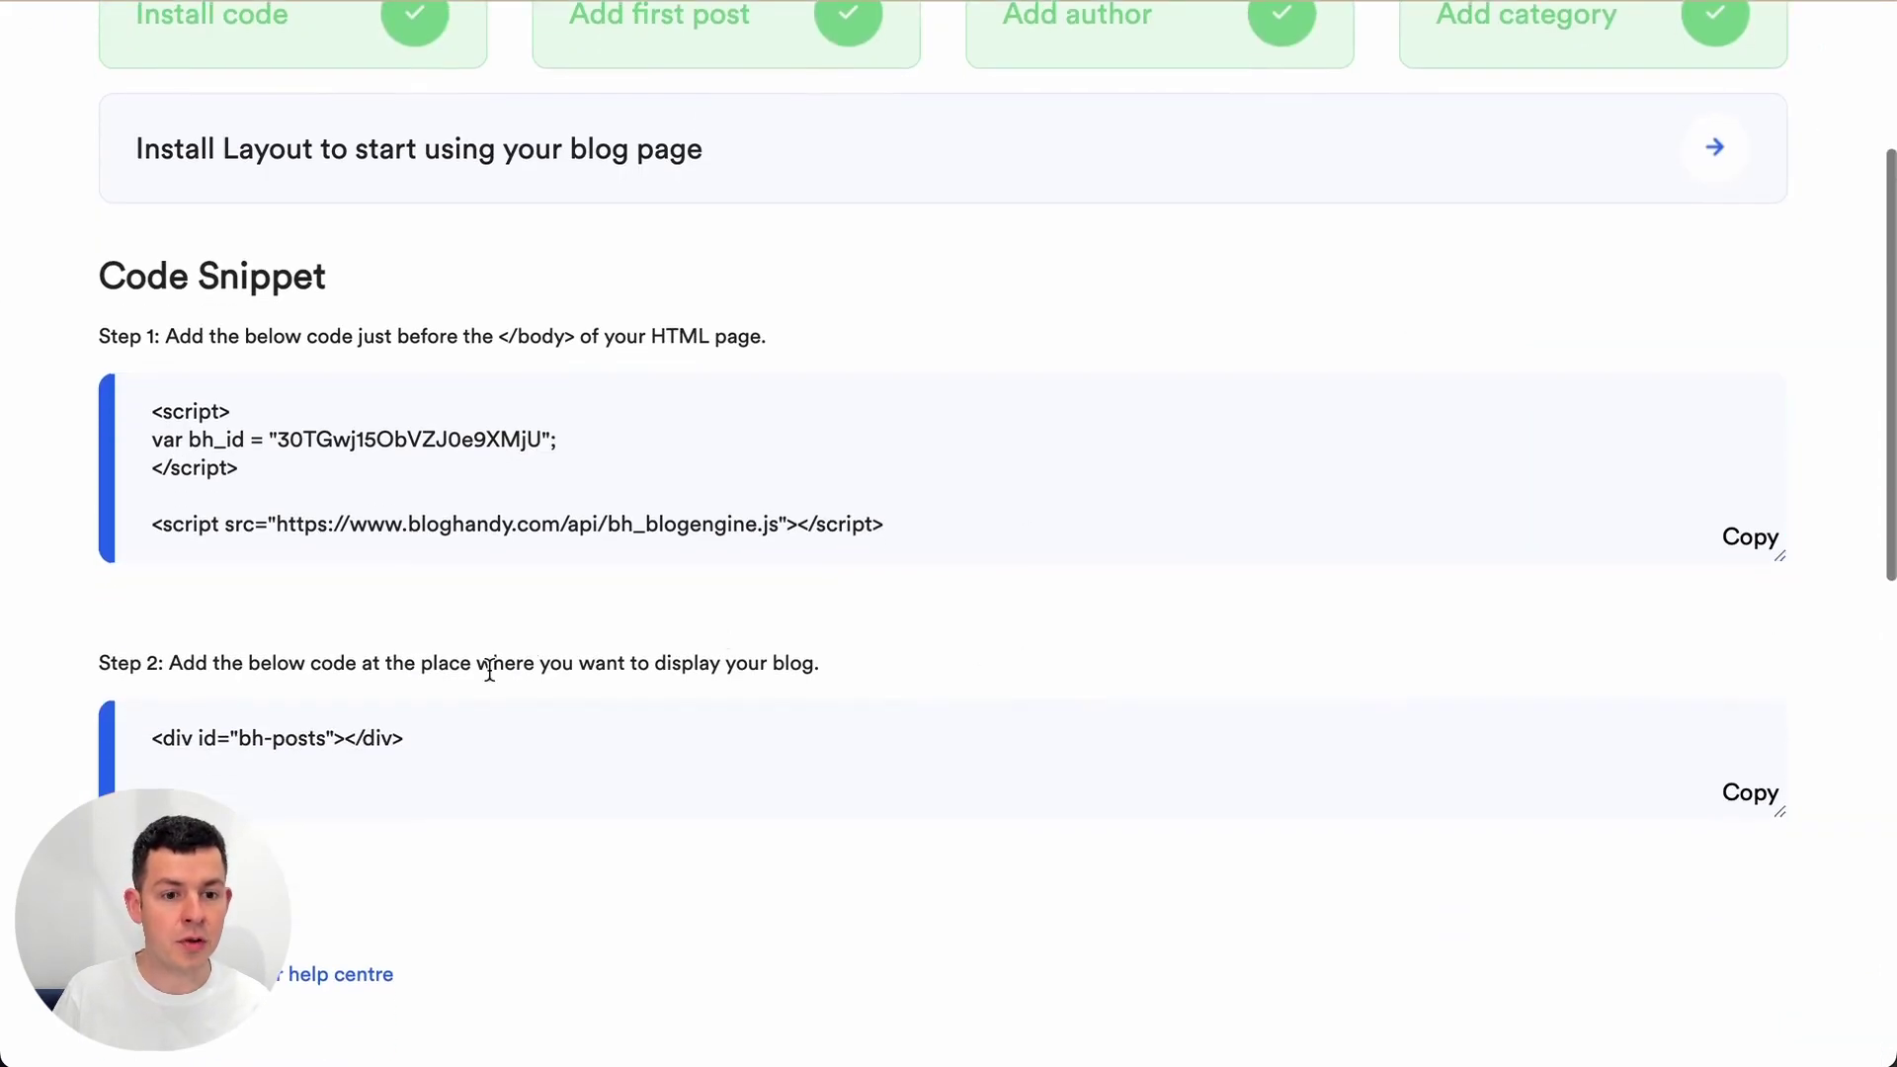
{"action": "left_click", "coordinate": [1744, 798]}
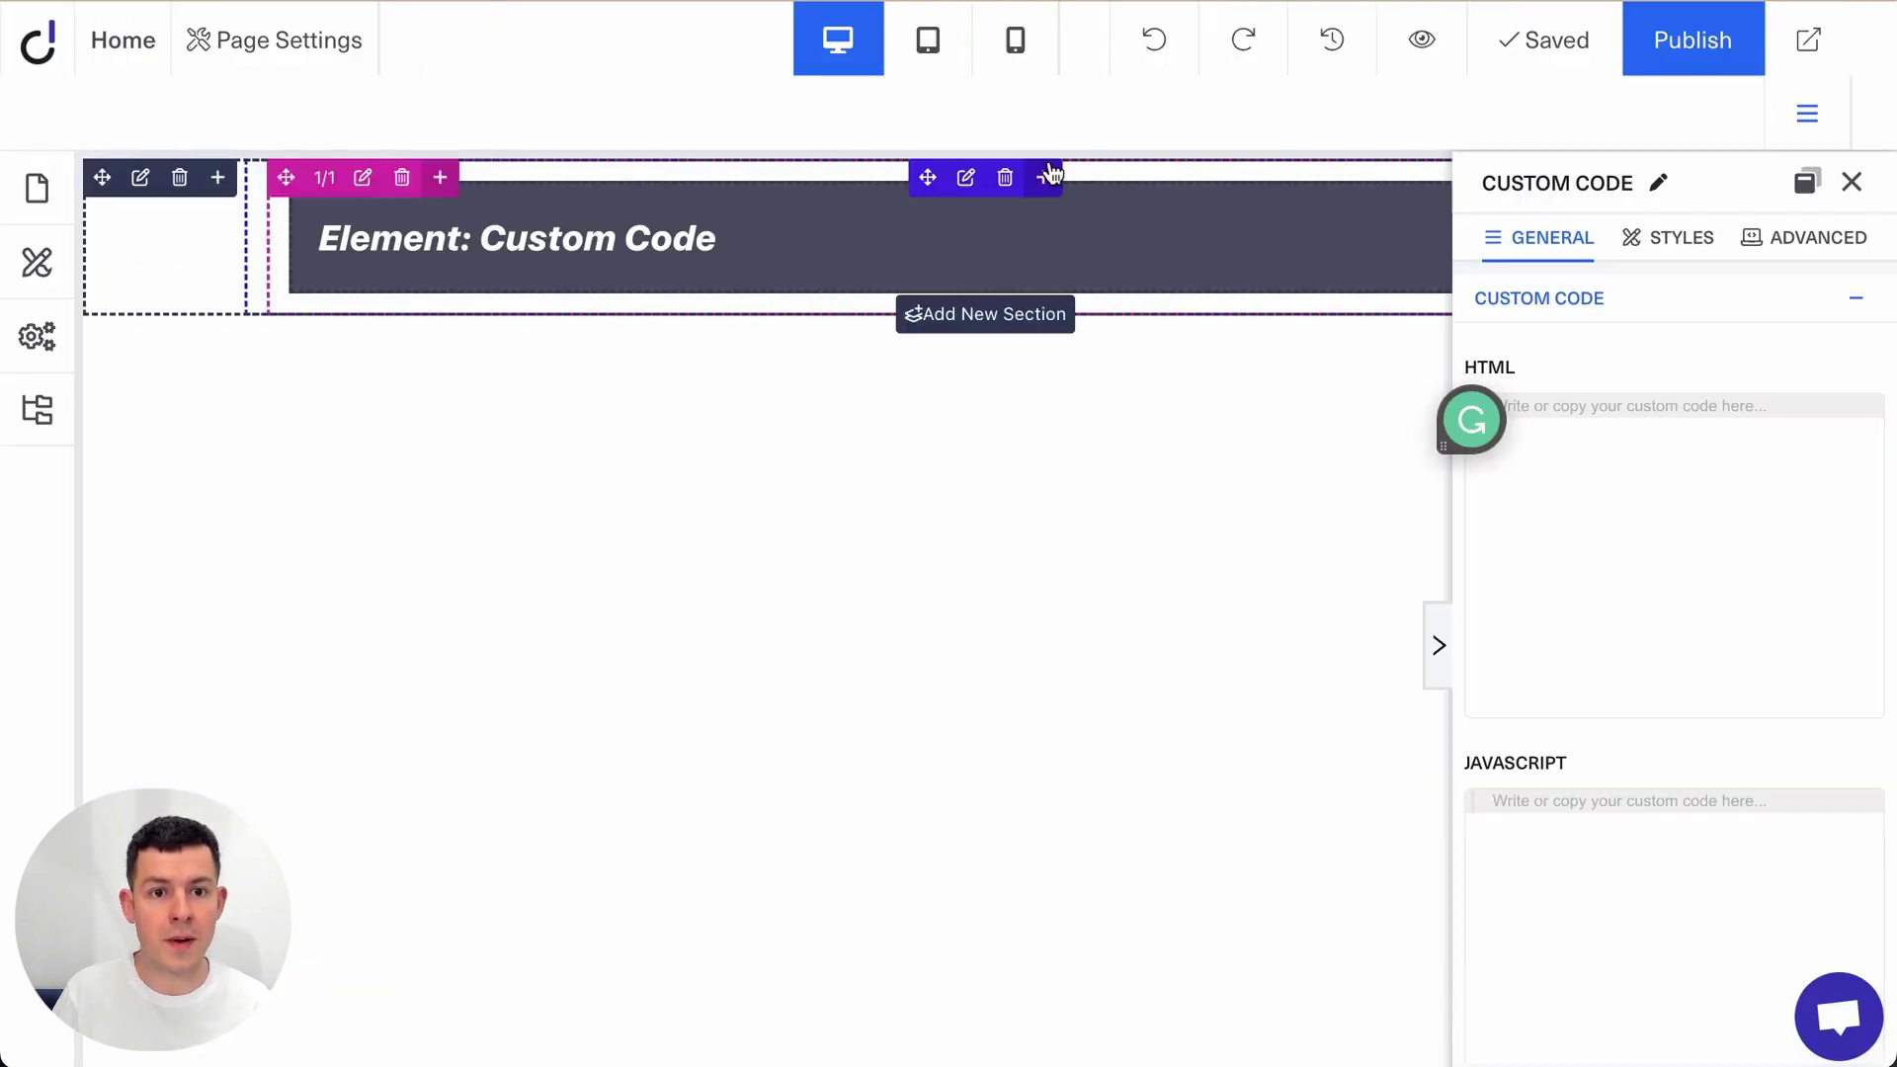
{"action": "left_click", "coordinate": [1747, 584]}
{"action": "key", "text": "ctrl+v"}
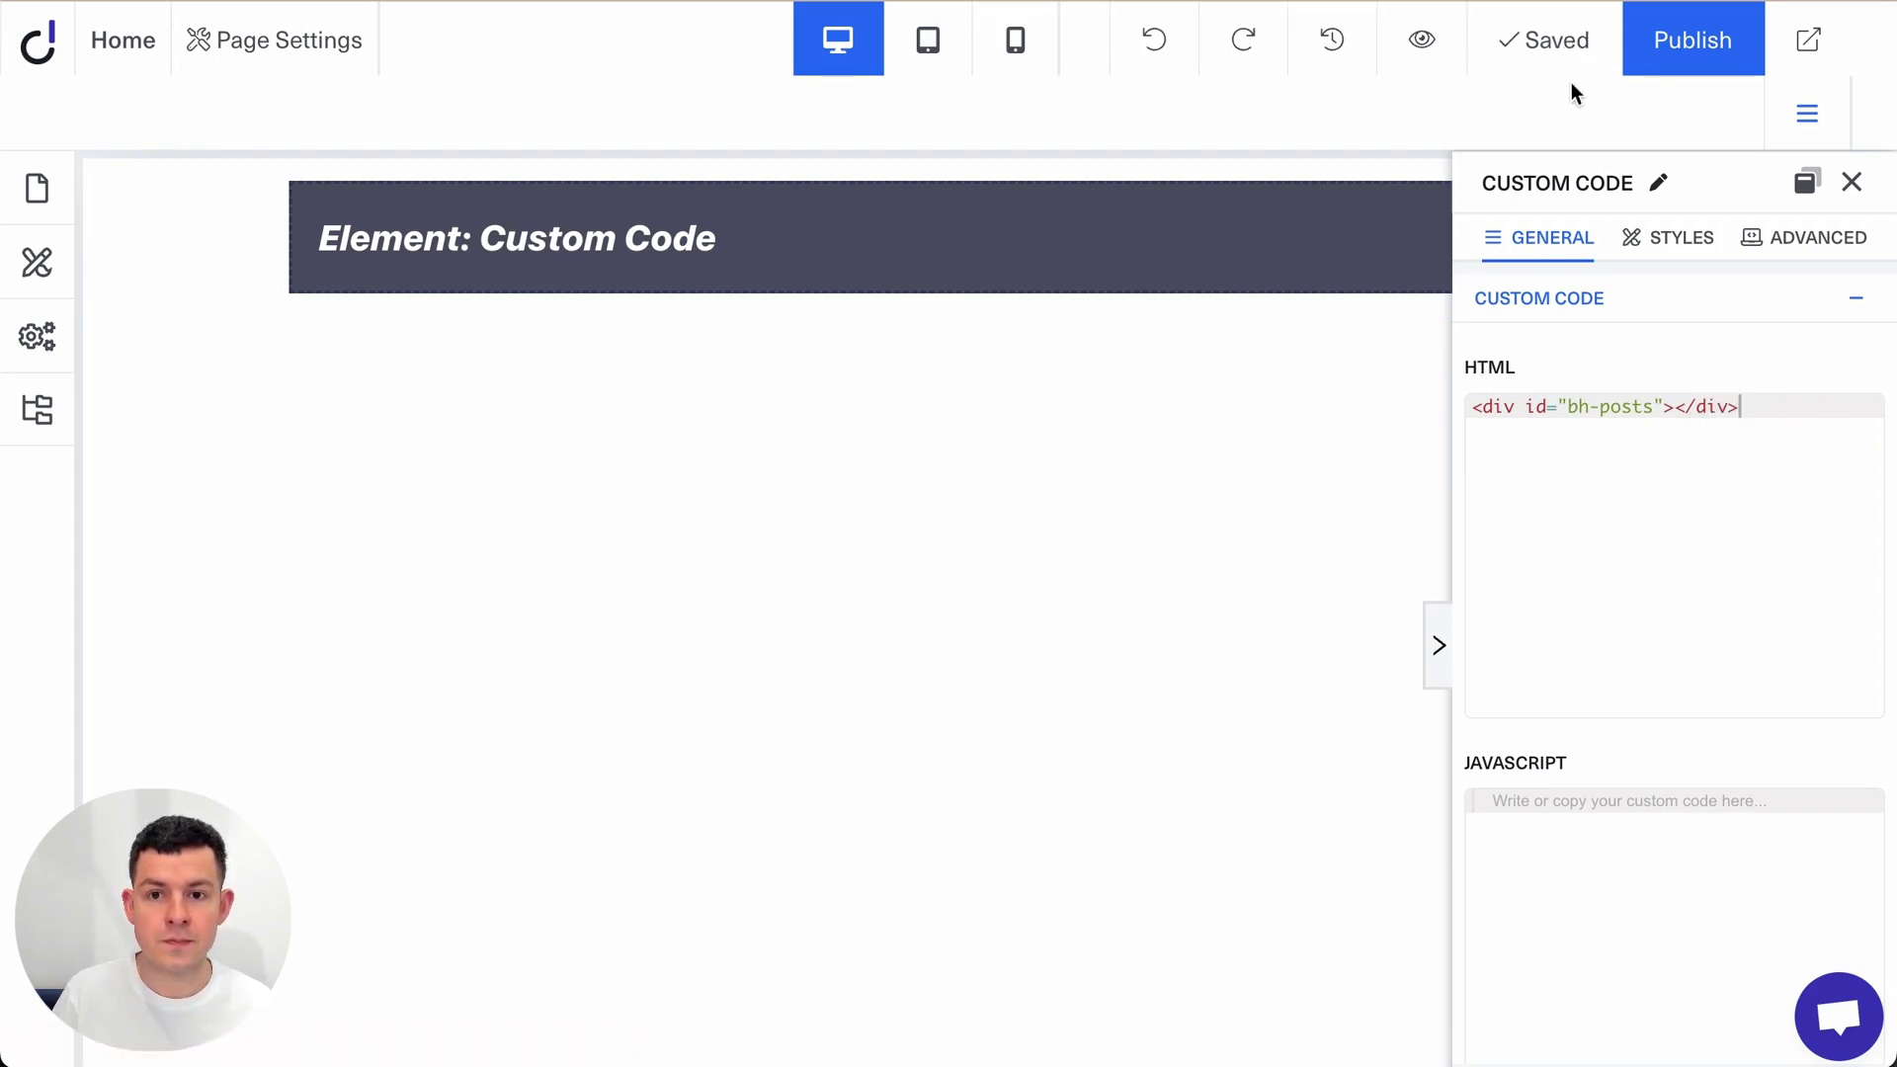
{"action": "left_click", "coordinate": [1558, 47]}
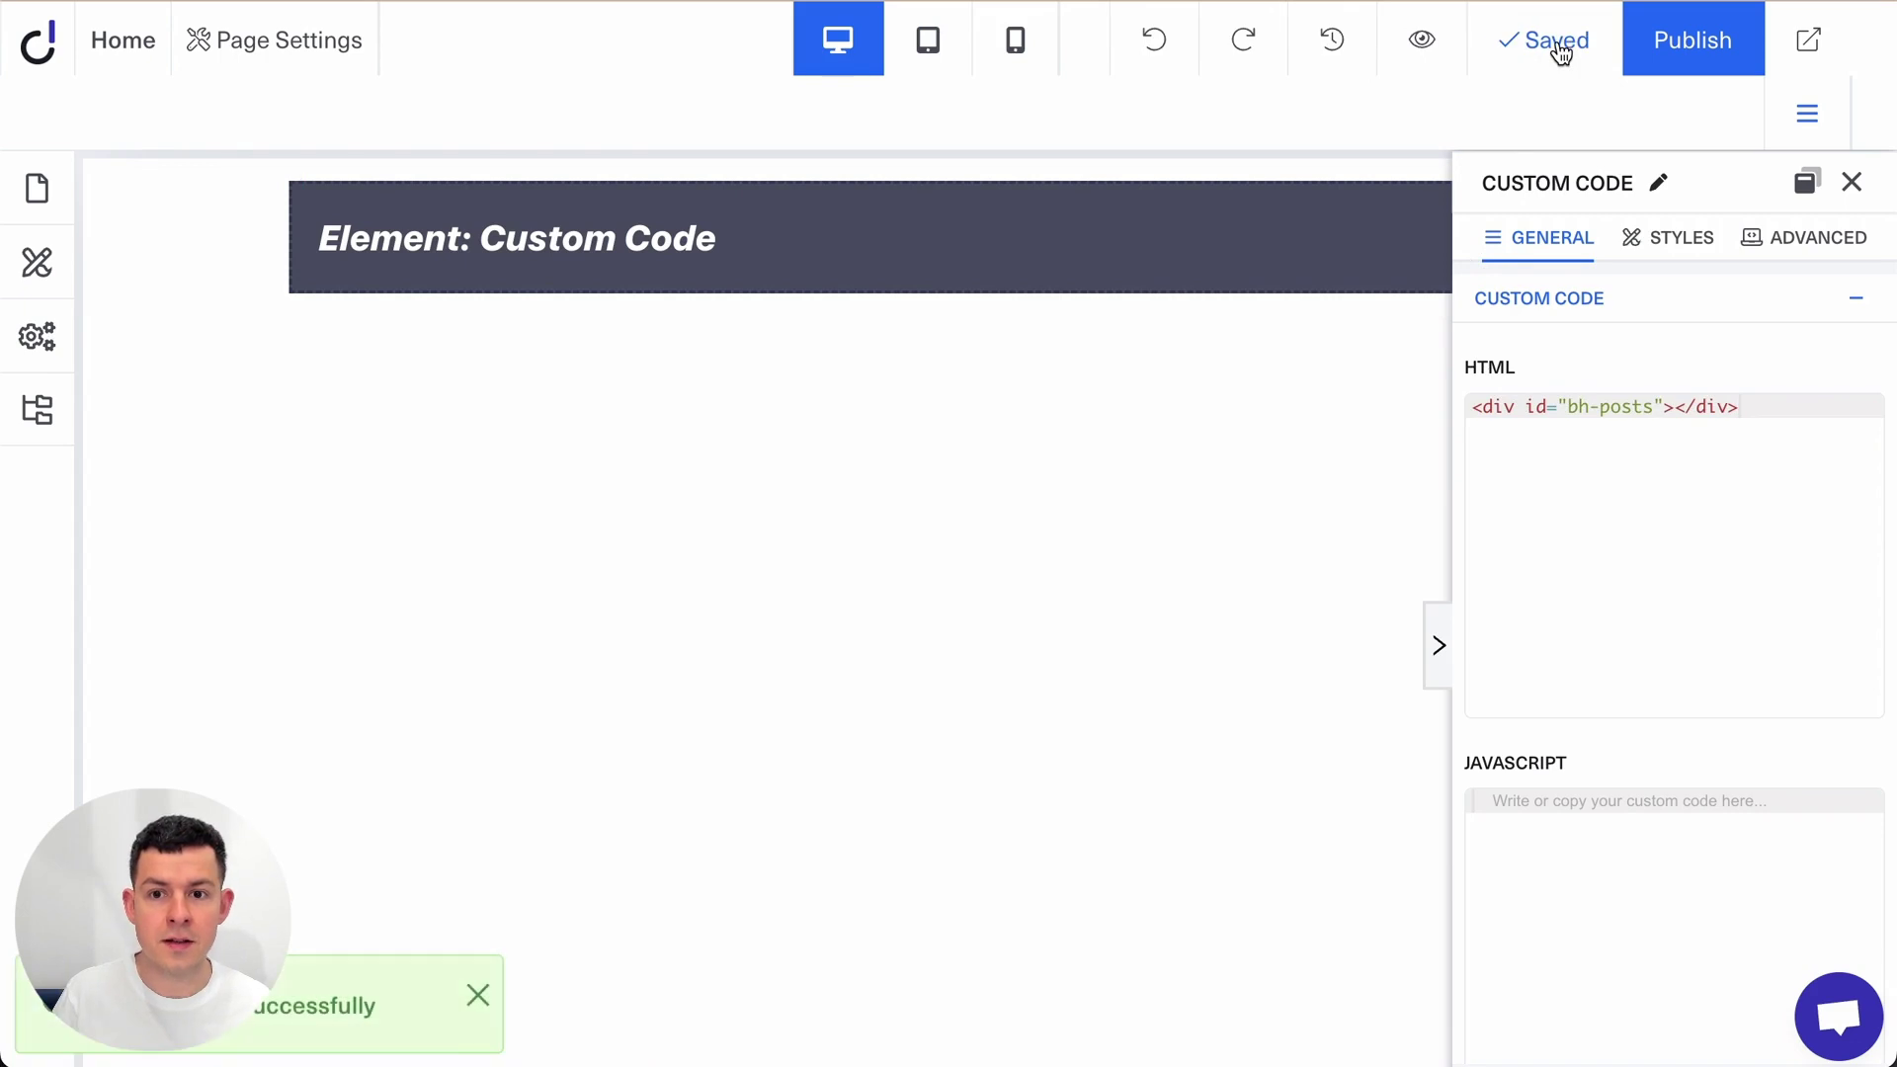
Publish the site as project 'BH Demo' on the bhdemo subdomain.
{"action": "left_click", "coordinate": [1669, 54]}
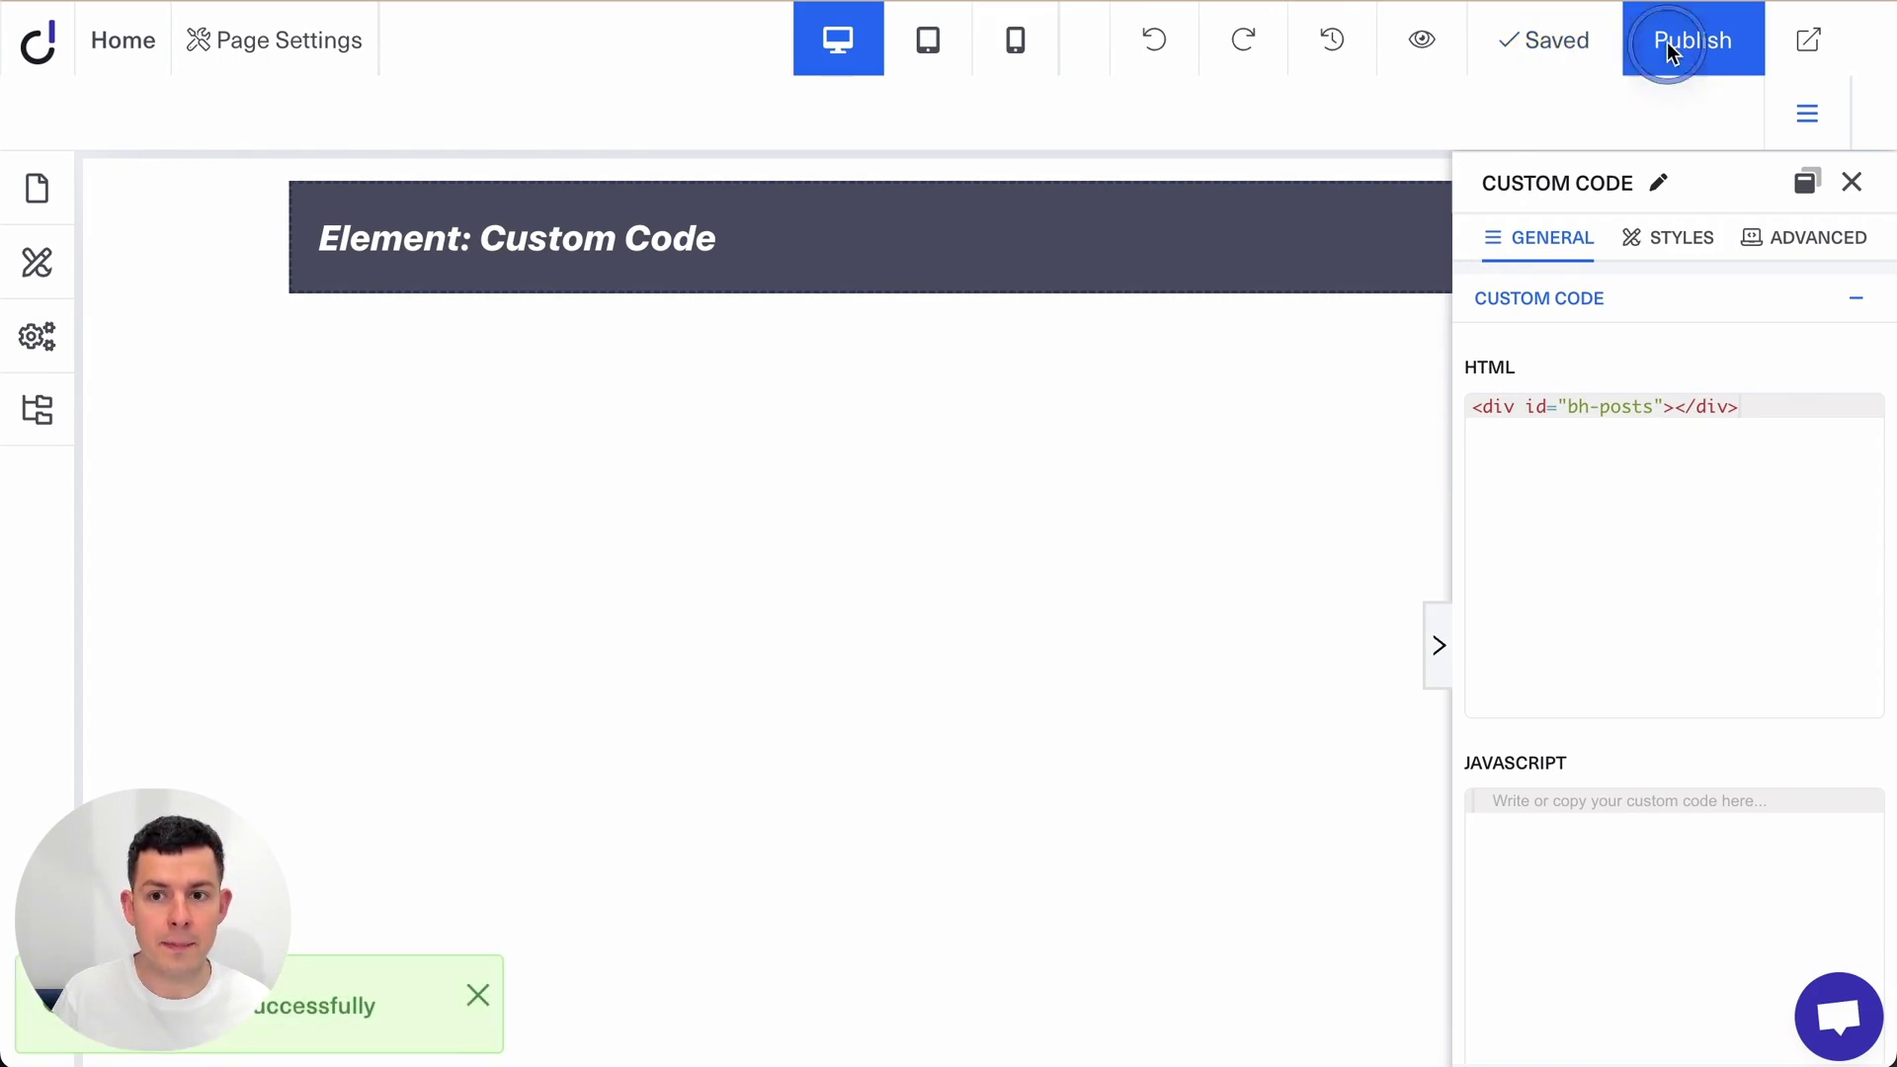
{"action": "left_click", "coordinate": [713, 435]}
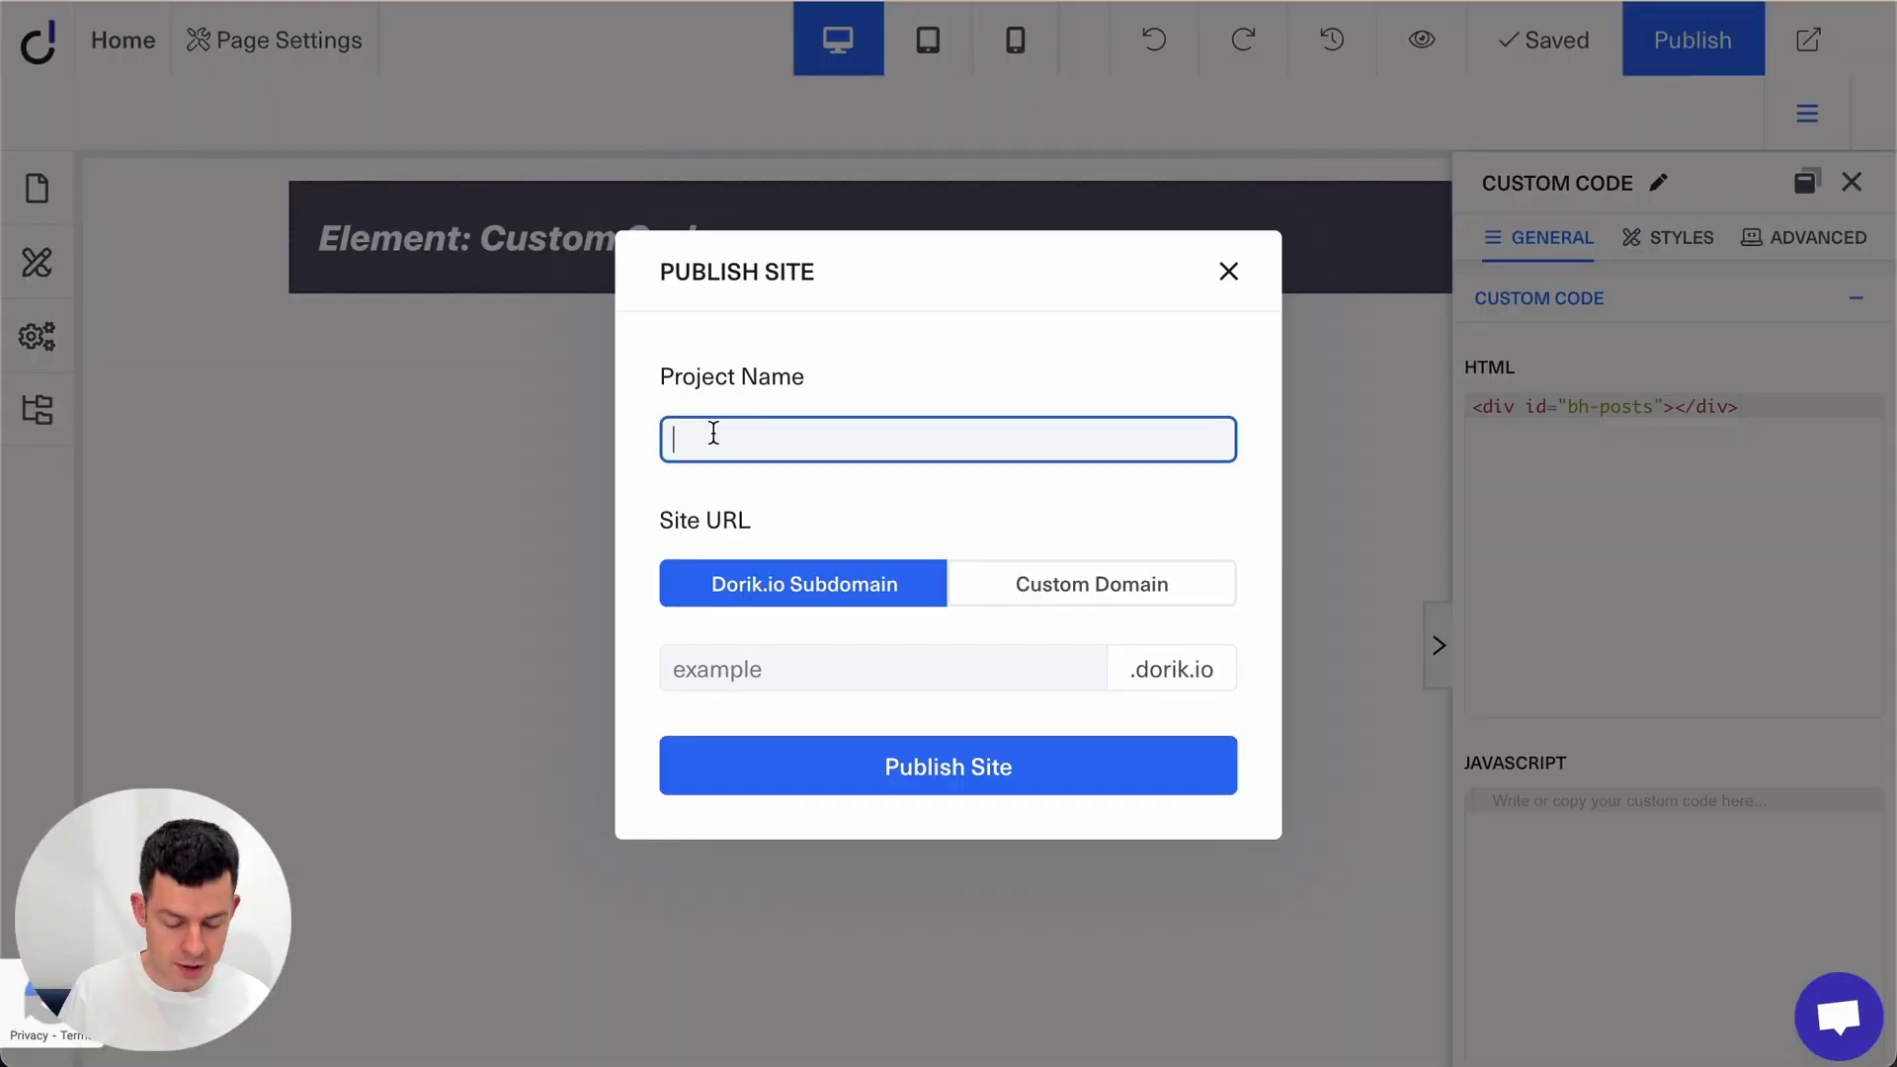
{"action": "type", "text": "BH demo"}
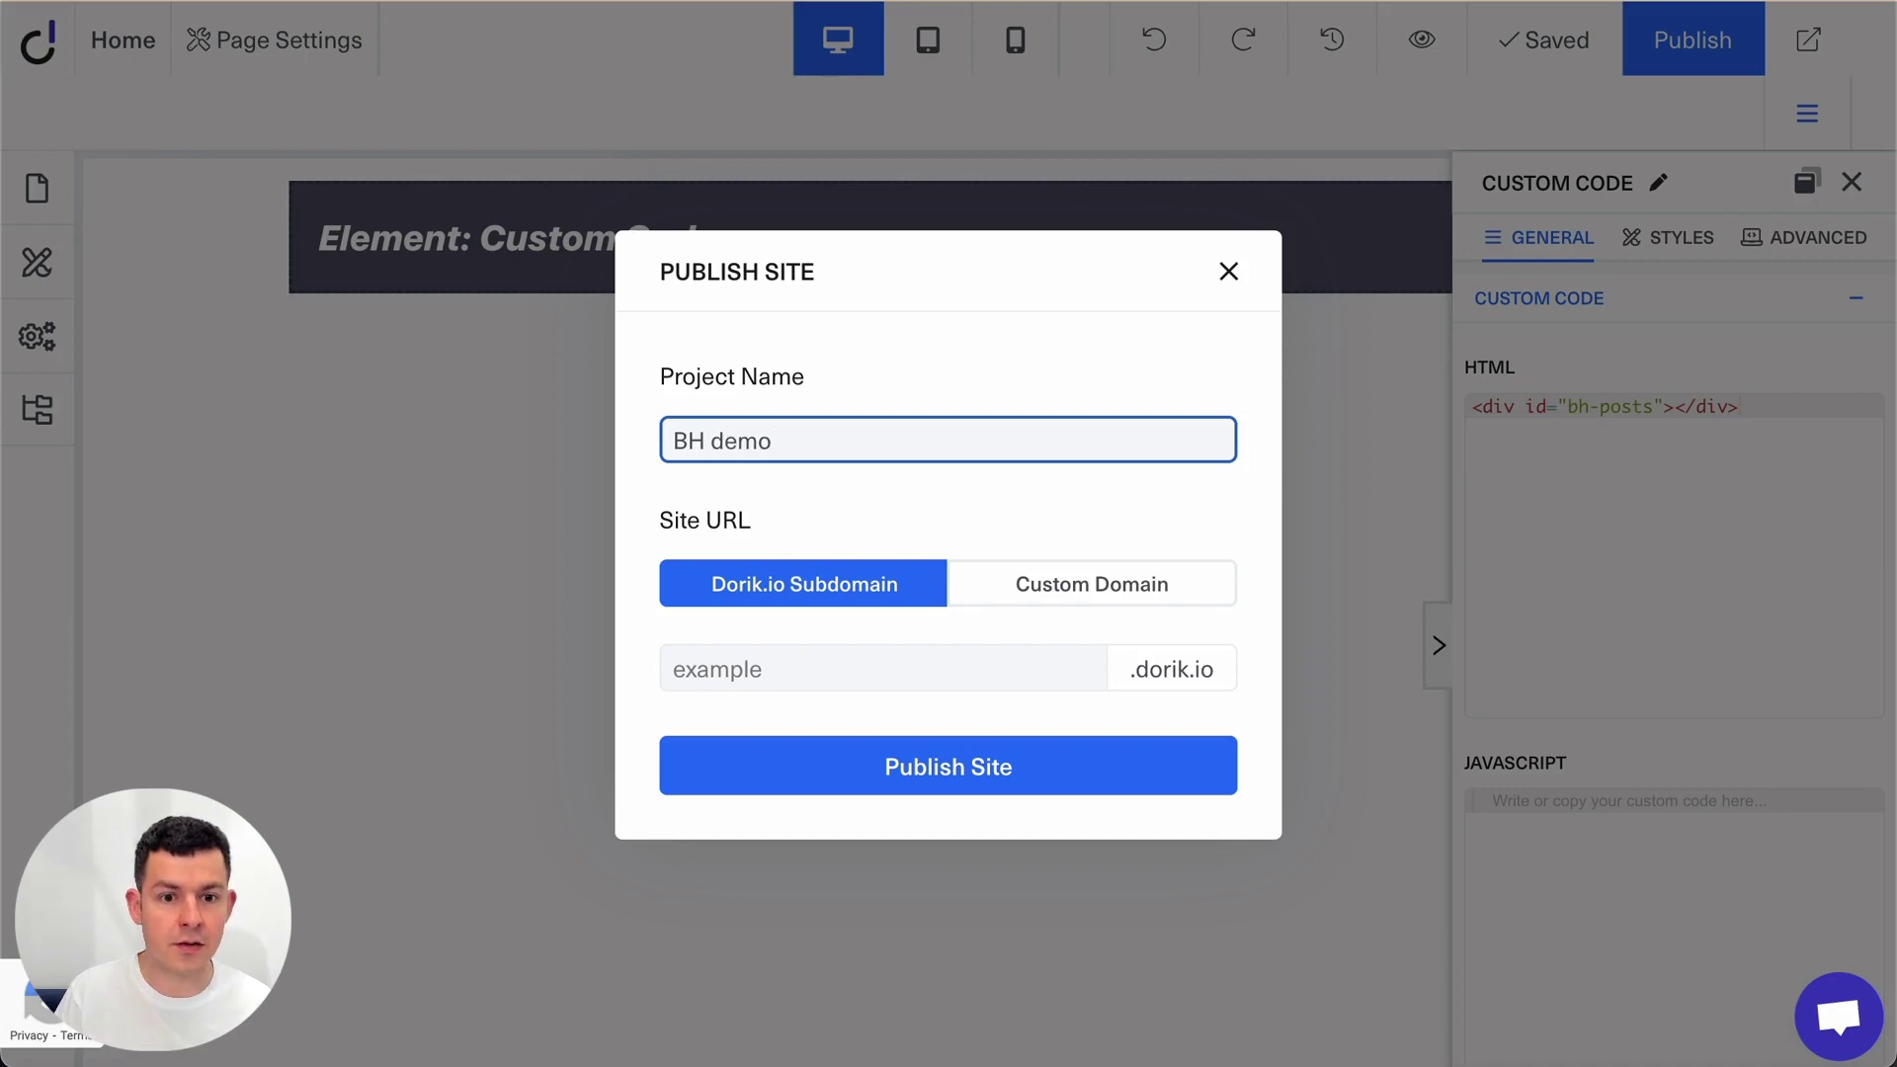
{"action": "key", "text": "BackSpace"}
{"action": "type", "text": "D"}
{"action": "left_click", "coordinate": [736, 652]}
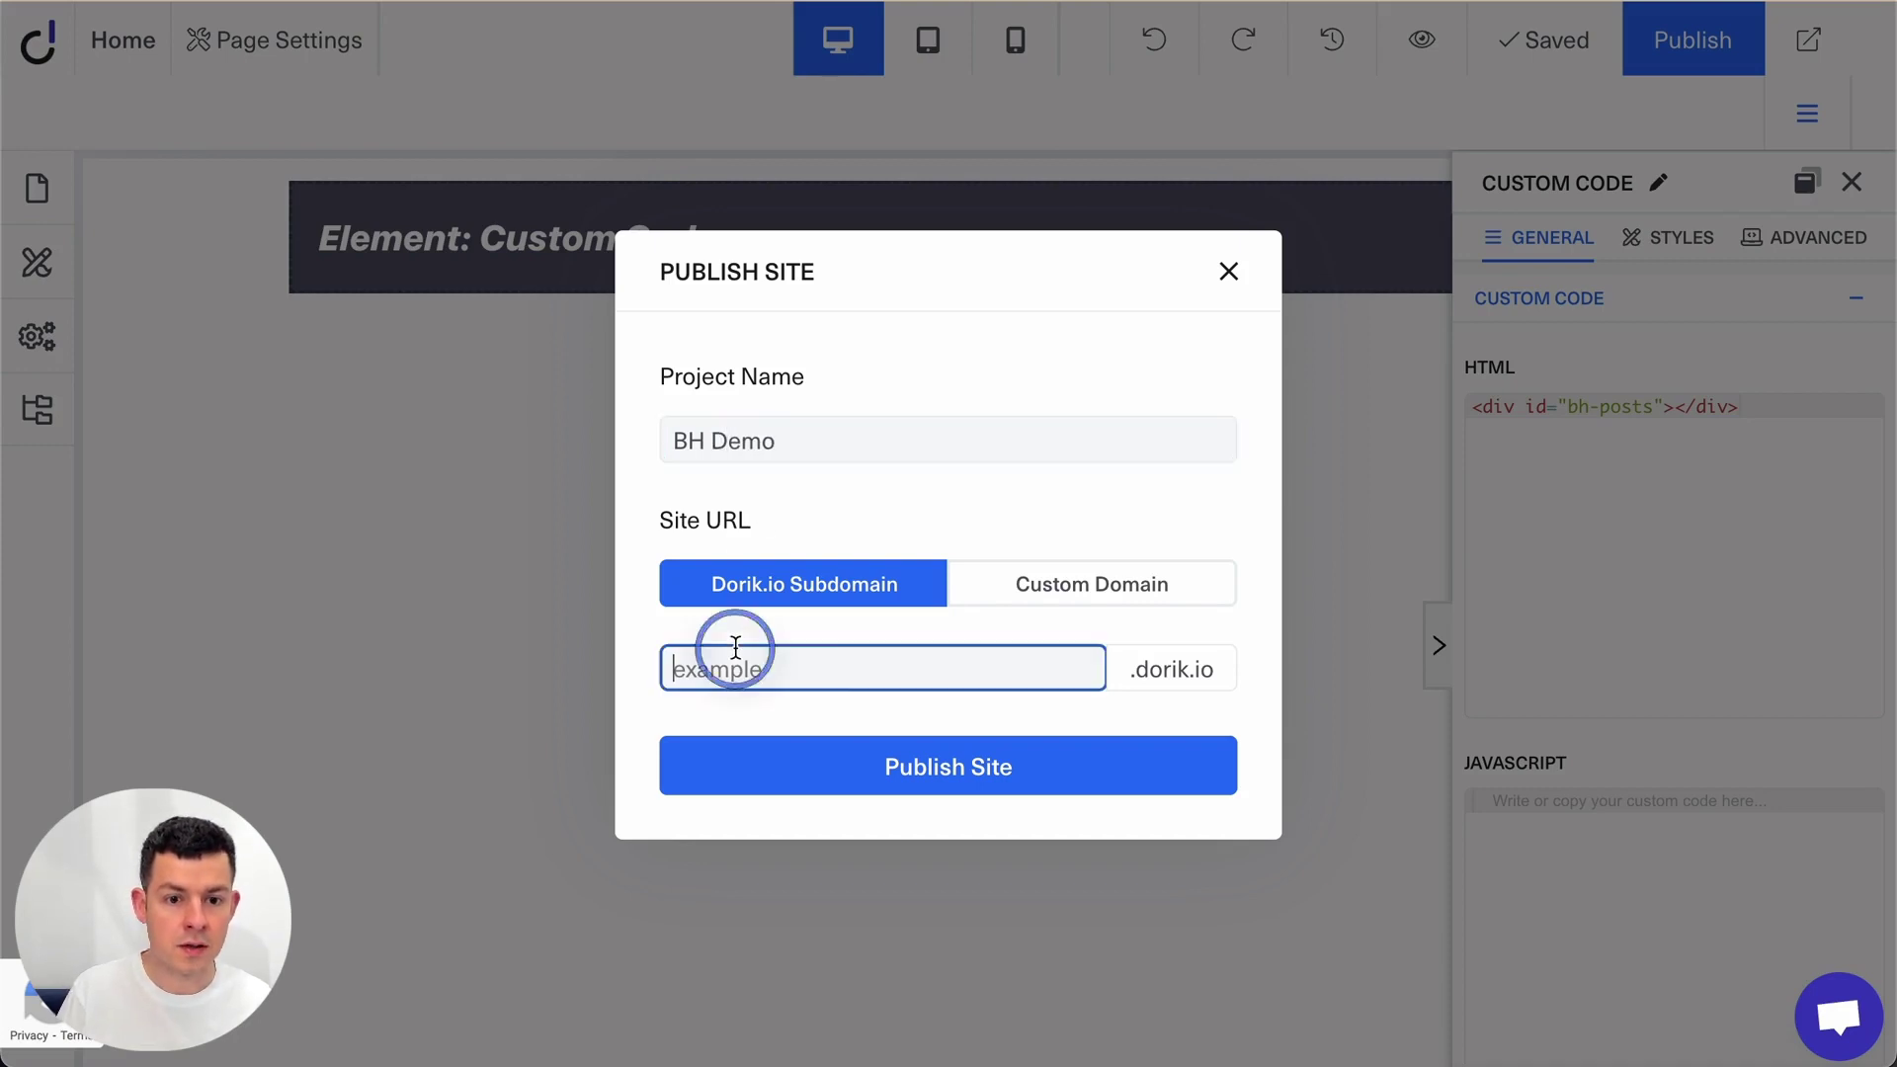
{"action": "type", "text": "bhdemo"}
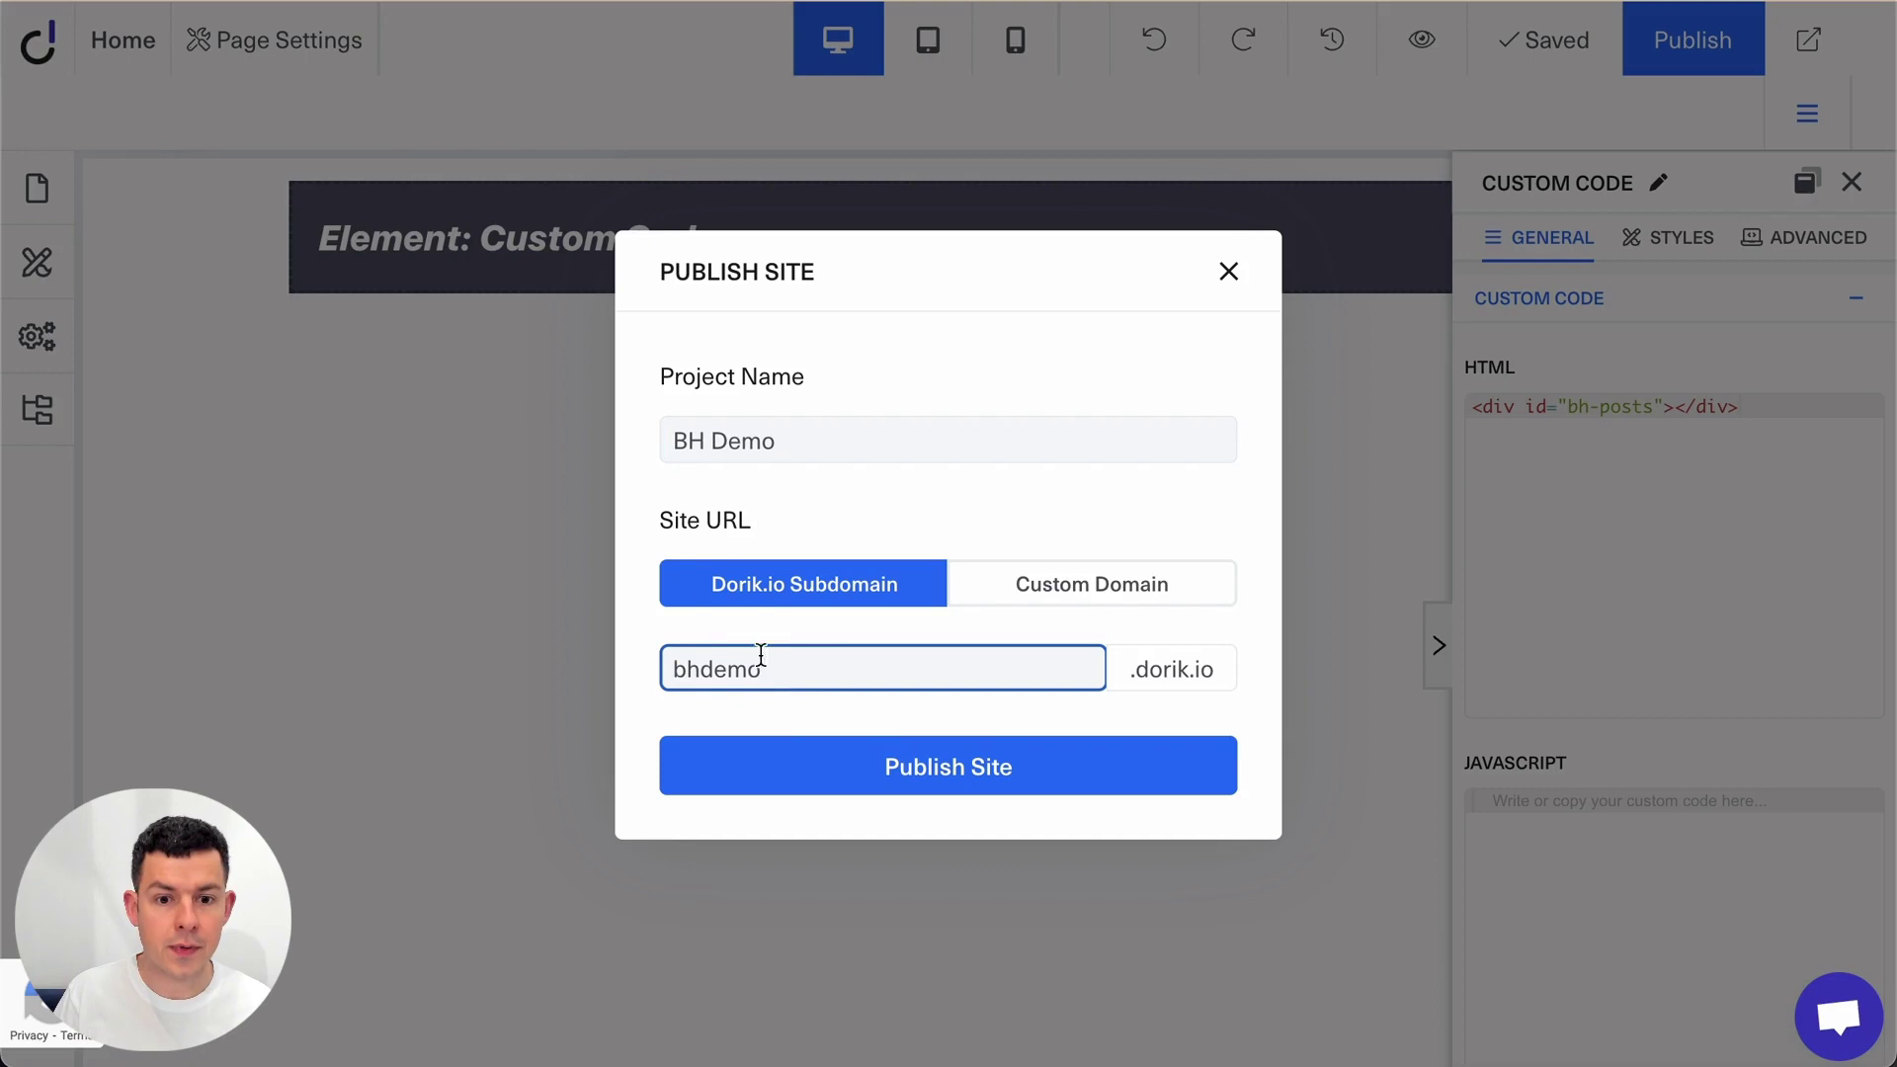
{"action": "left_click", "coordinate": [922, 780]}
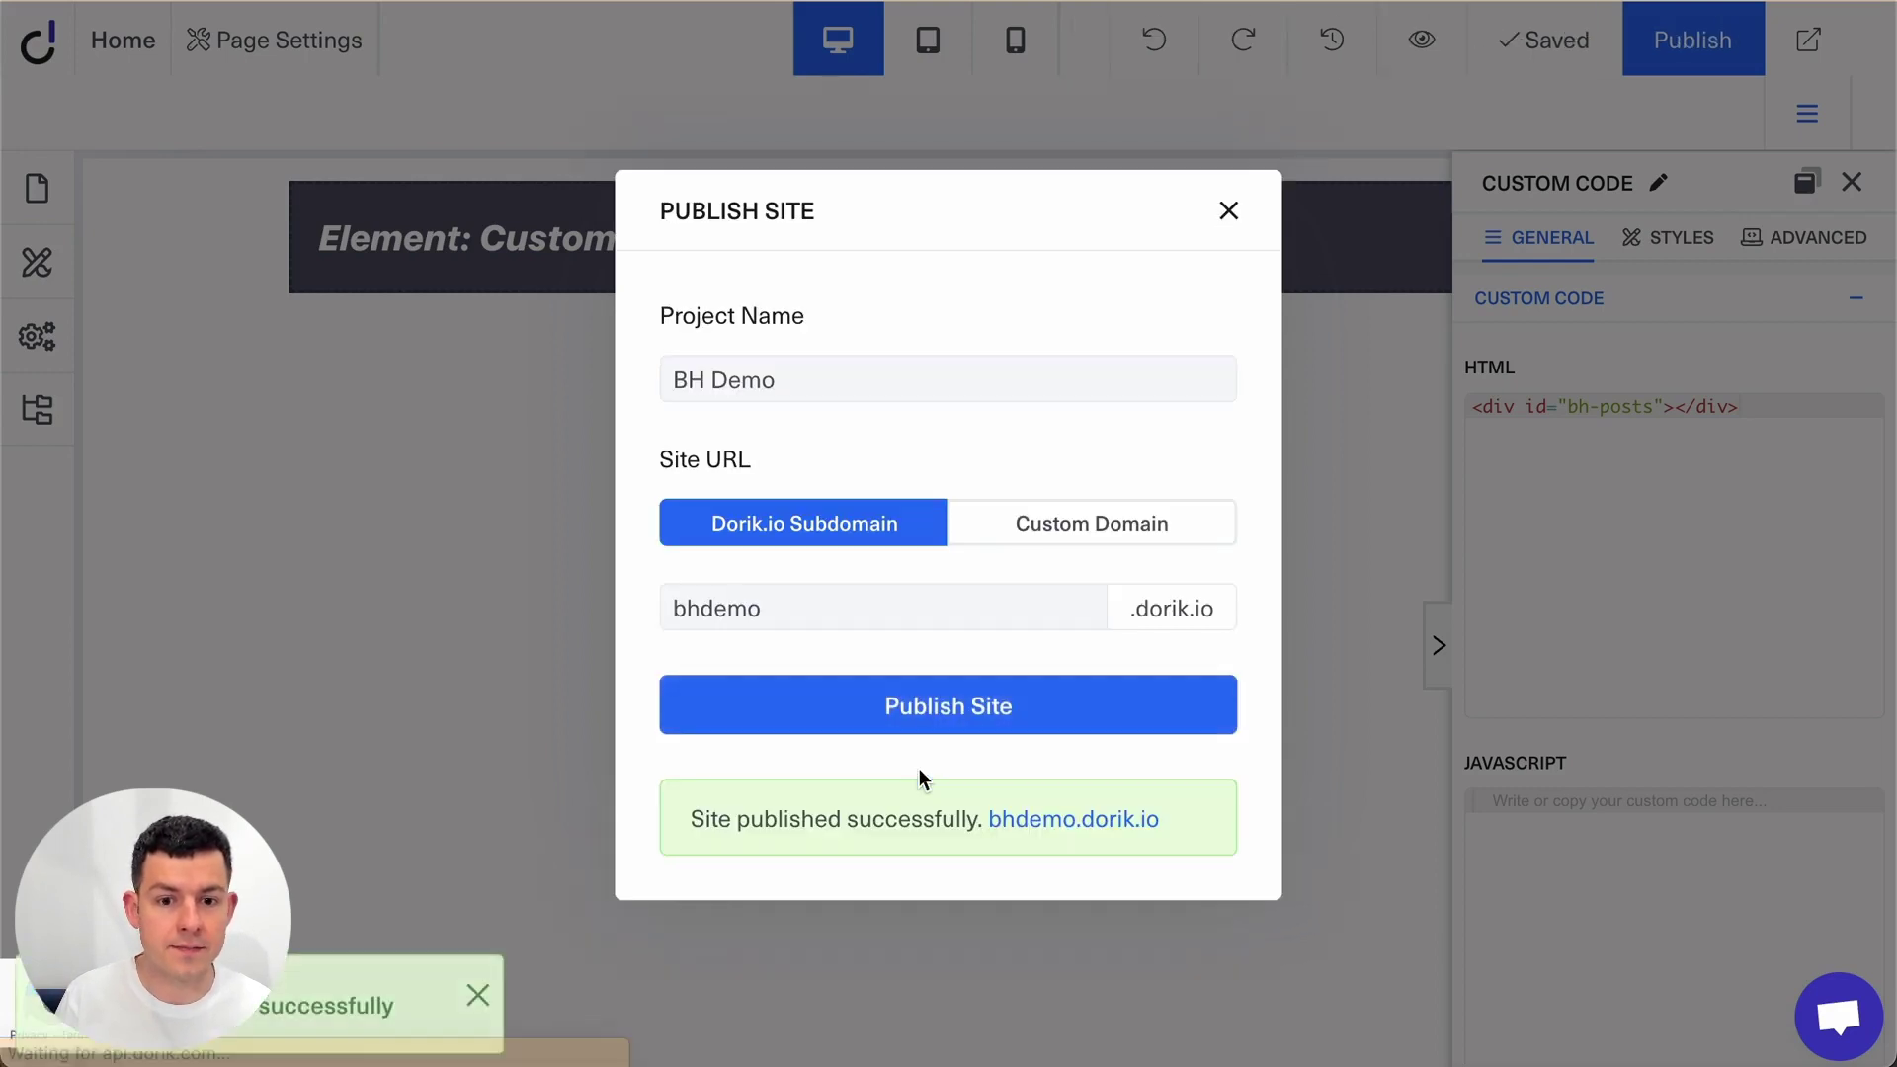
View the live bhdemo.dorik.io site and scroll through its blog category links and post cards.
{"action": "left_click", "coordinate": [1042, 838]}
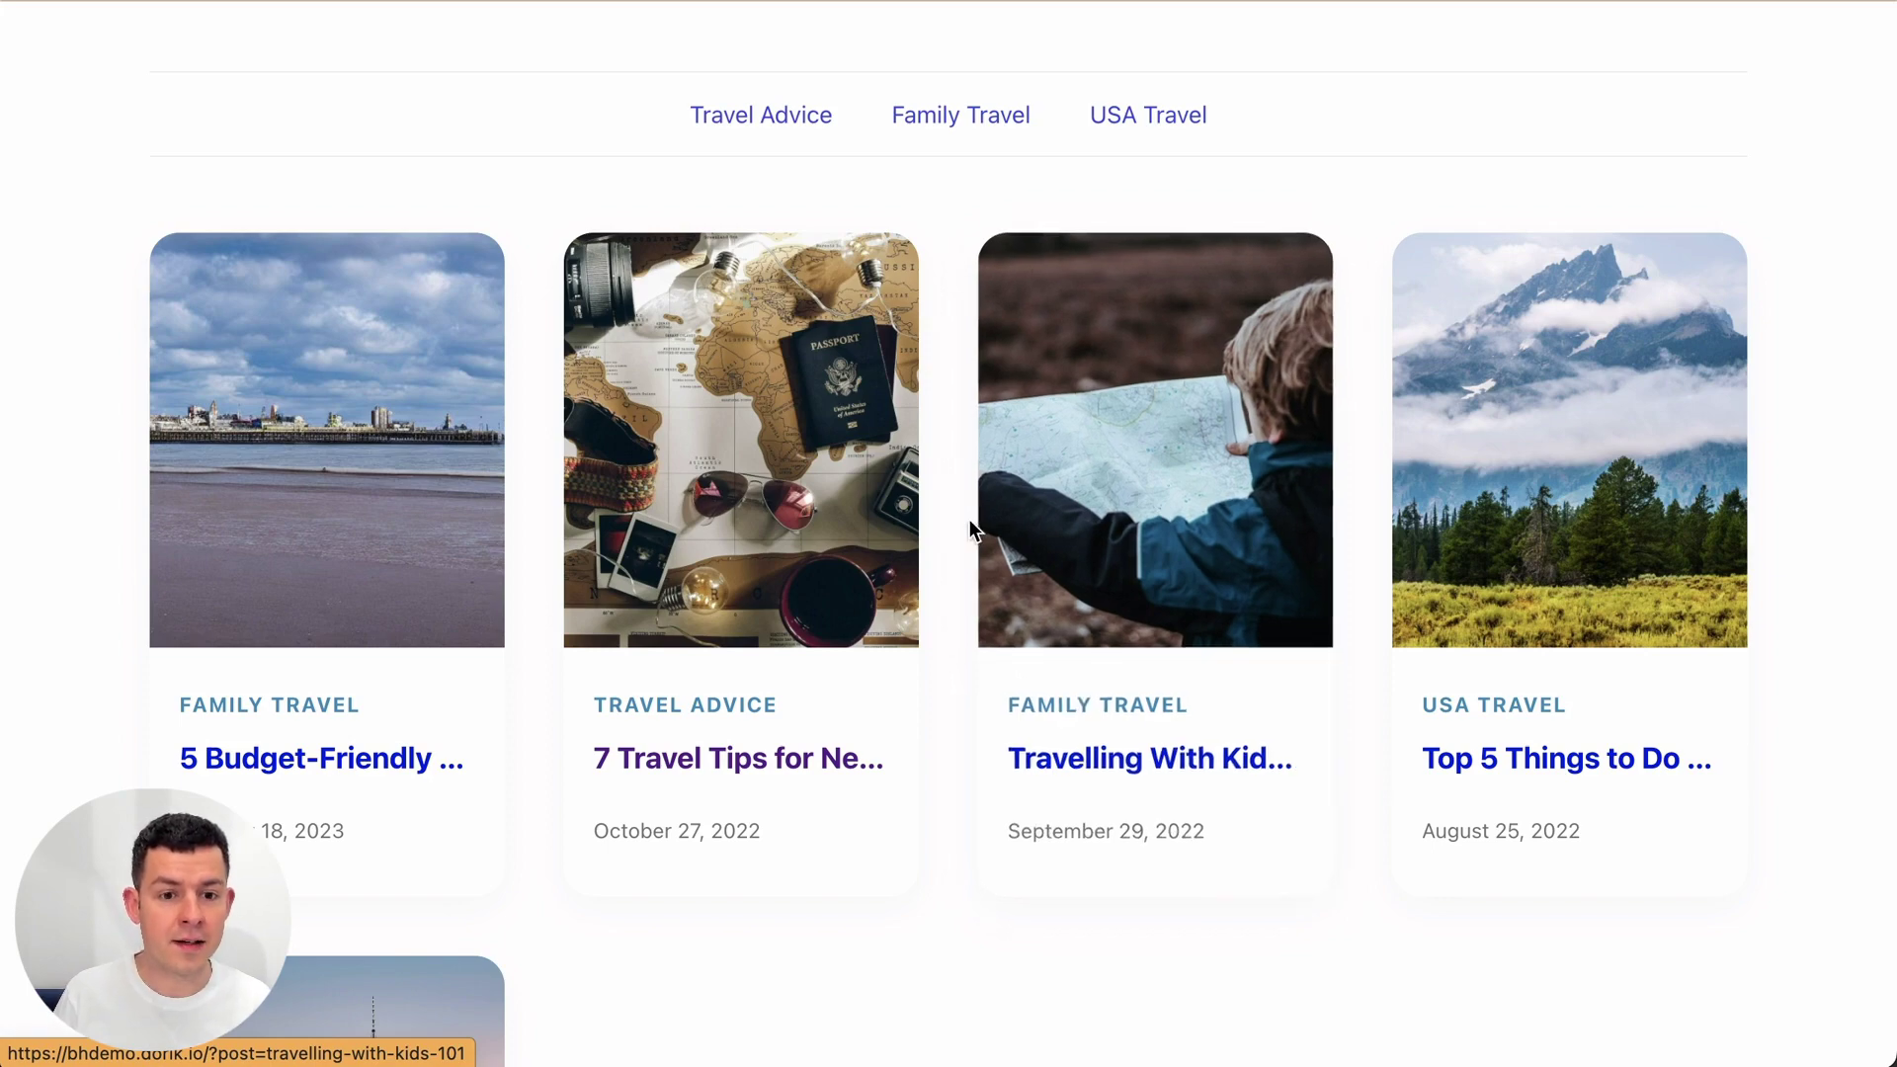
{"action": "scroll", "coordinate": [969, 521], "scroll_direction": "down", "scroll_amount": 5}
{"action": "scroll", "coordinate": [969, 520], "scroll_direction": "up", "scroll_amount": 5}
{"action": "scroll", "coordinate": [968, 519], "scroll_direction": "down", "scroll_amount": 1}
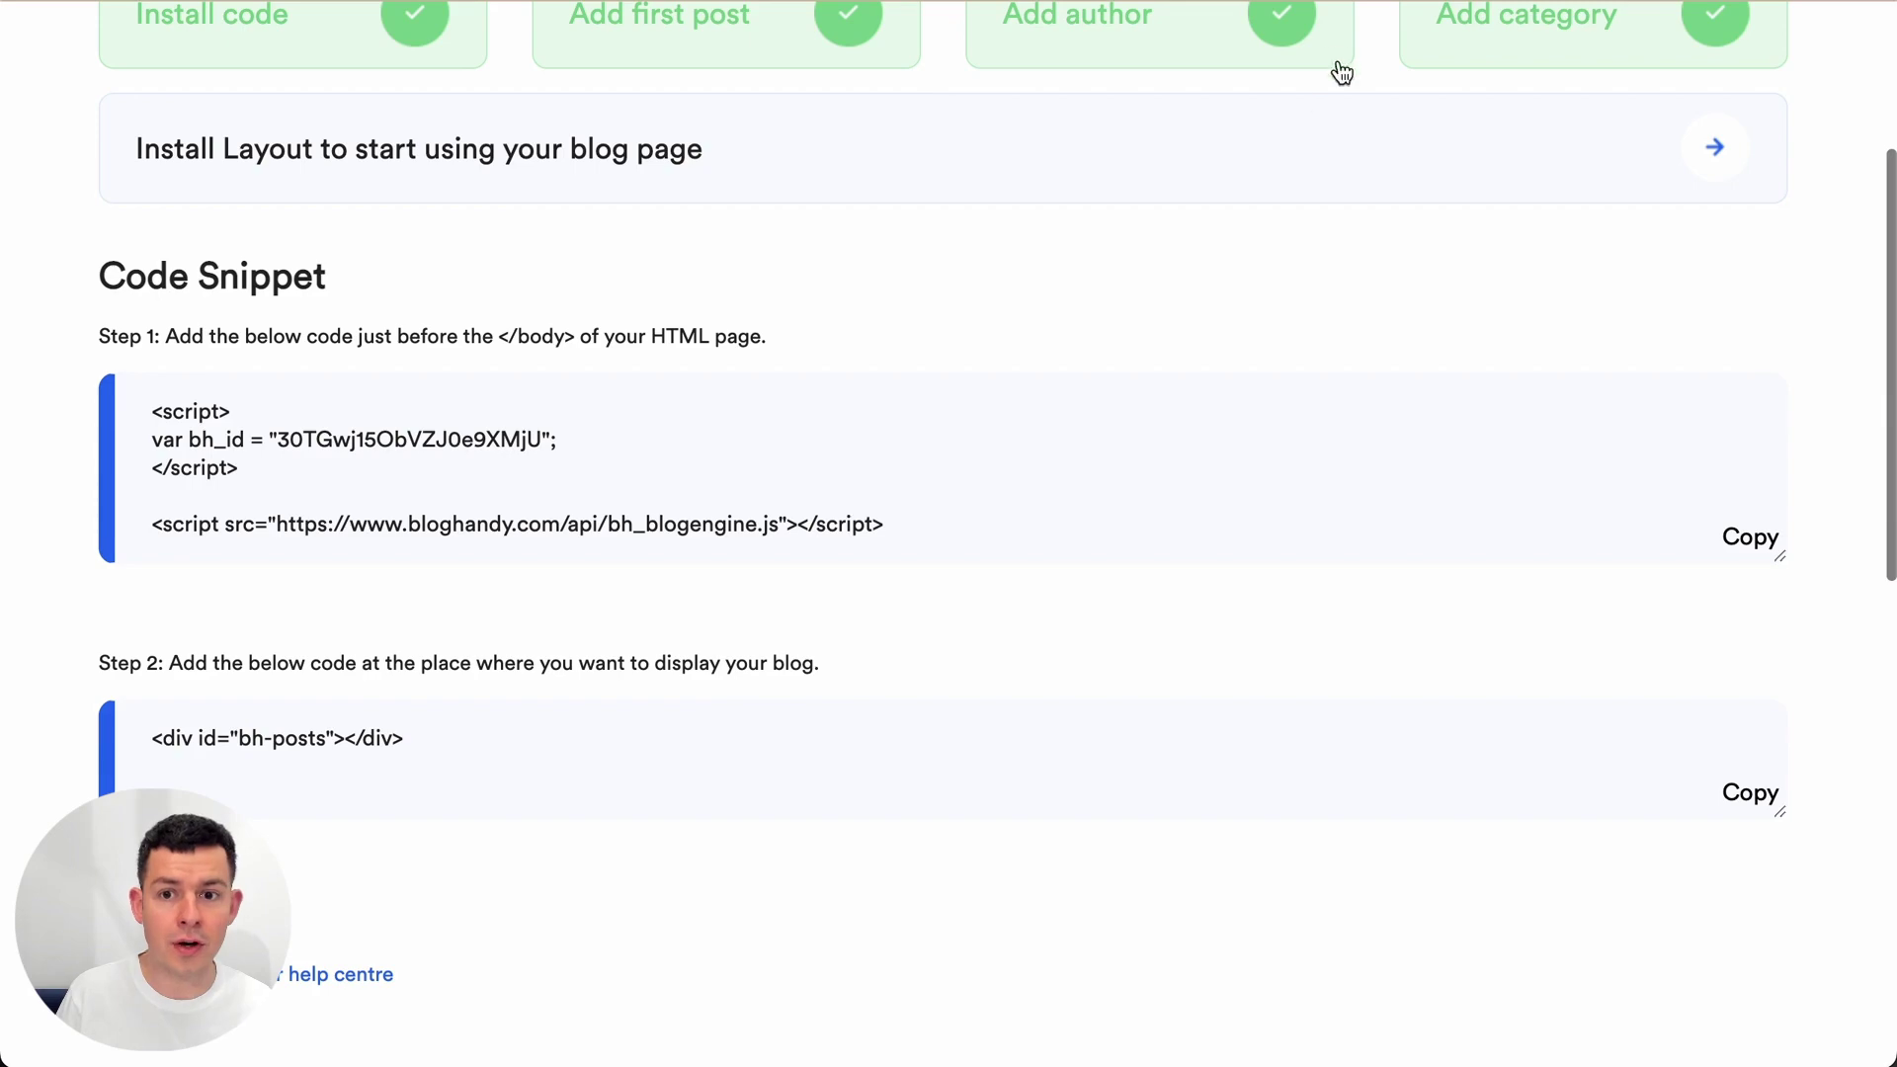
{"action": "scroll", "coordinate": [1338, 68], "scroll_direction": "up", "scroll_amount": 5}
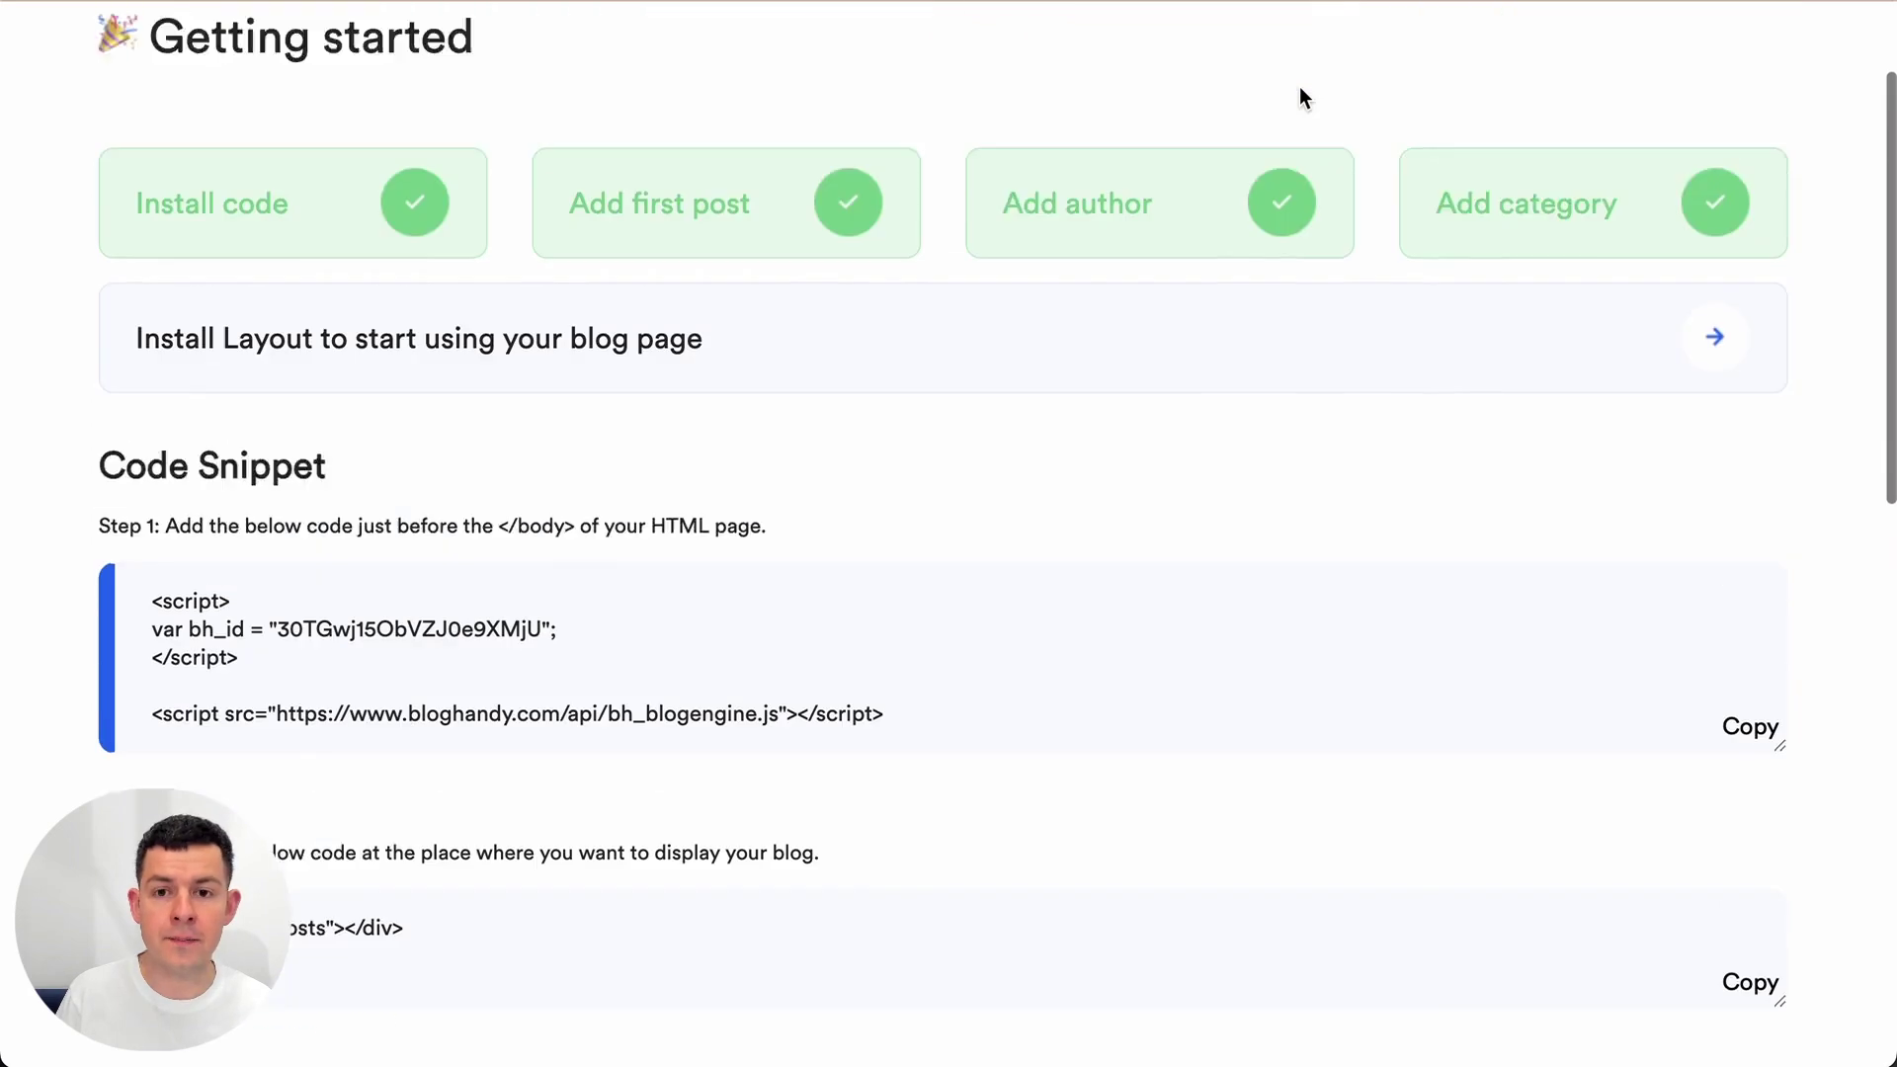
{"action": "left_click", "coordinate": [1697, 56]}
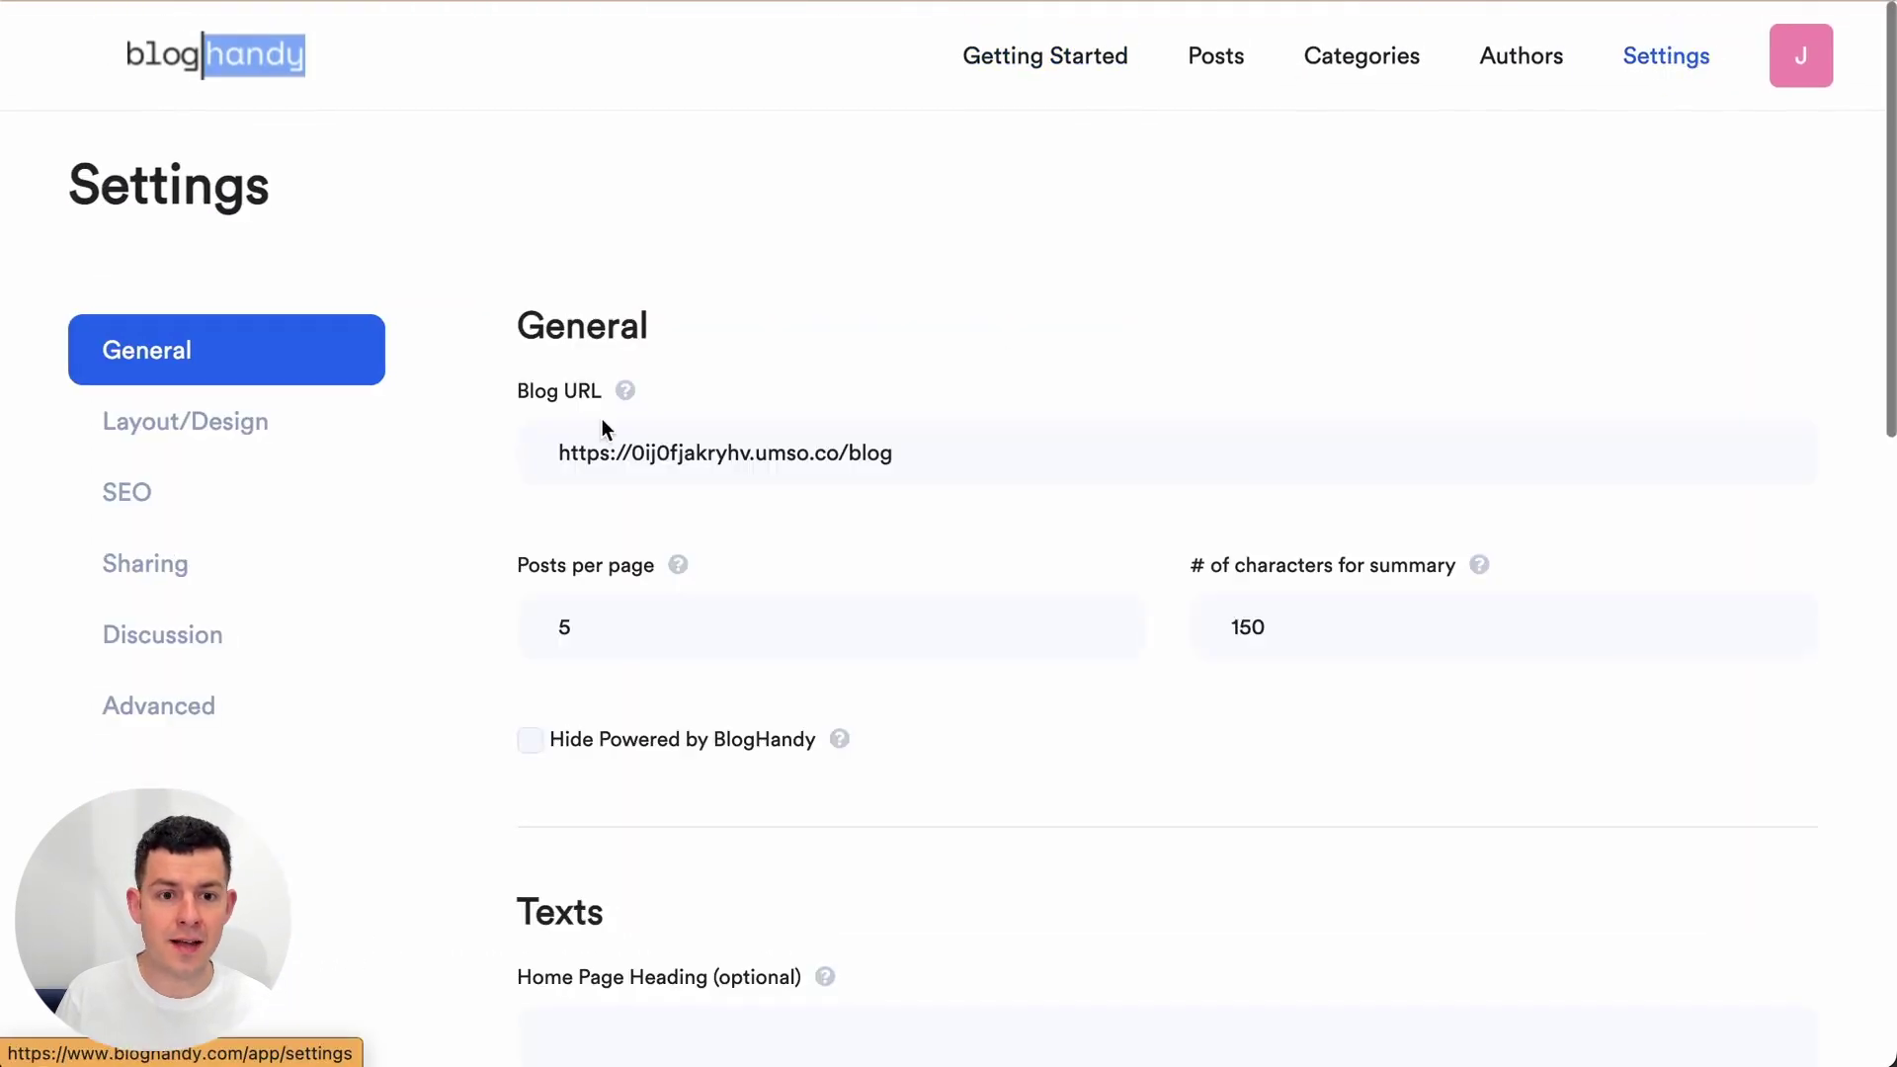
{"action": "left_click", "coordinate": [665, 449]}
{"action": "double_click", "coordinate": [667, 446]}
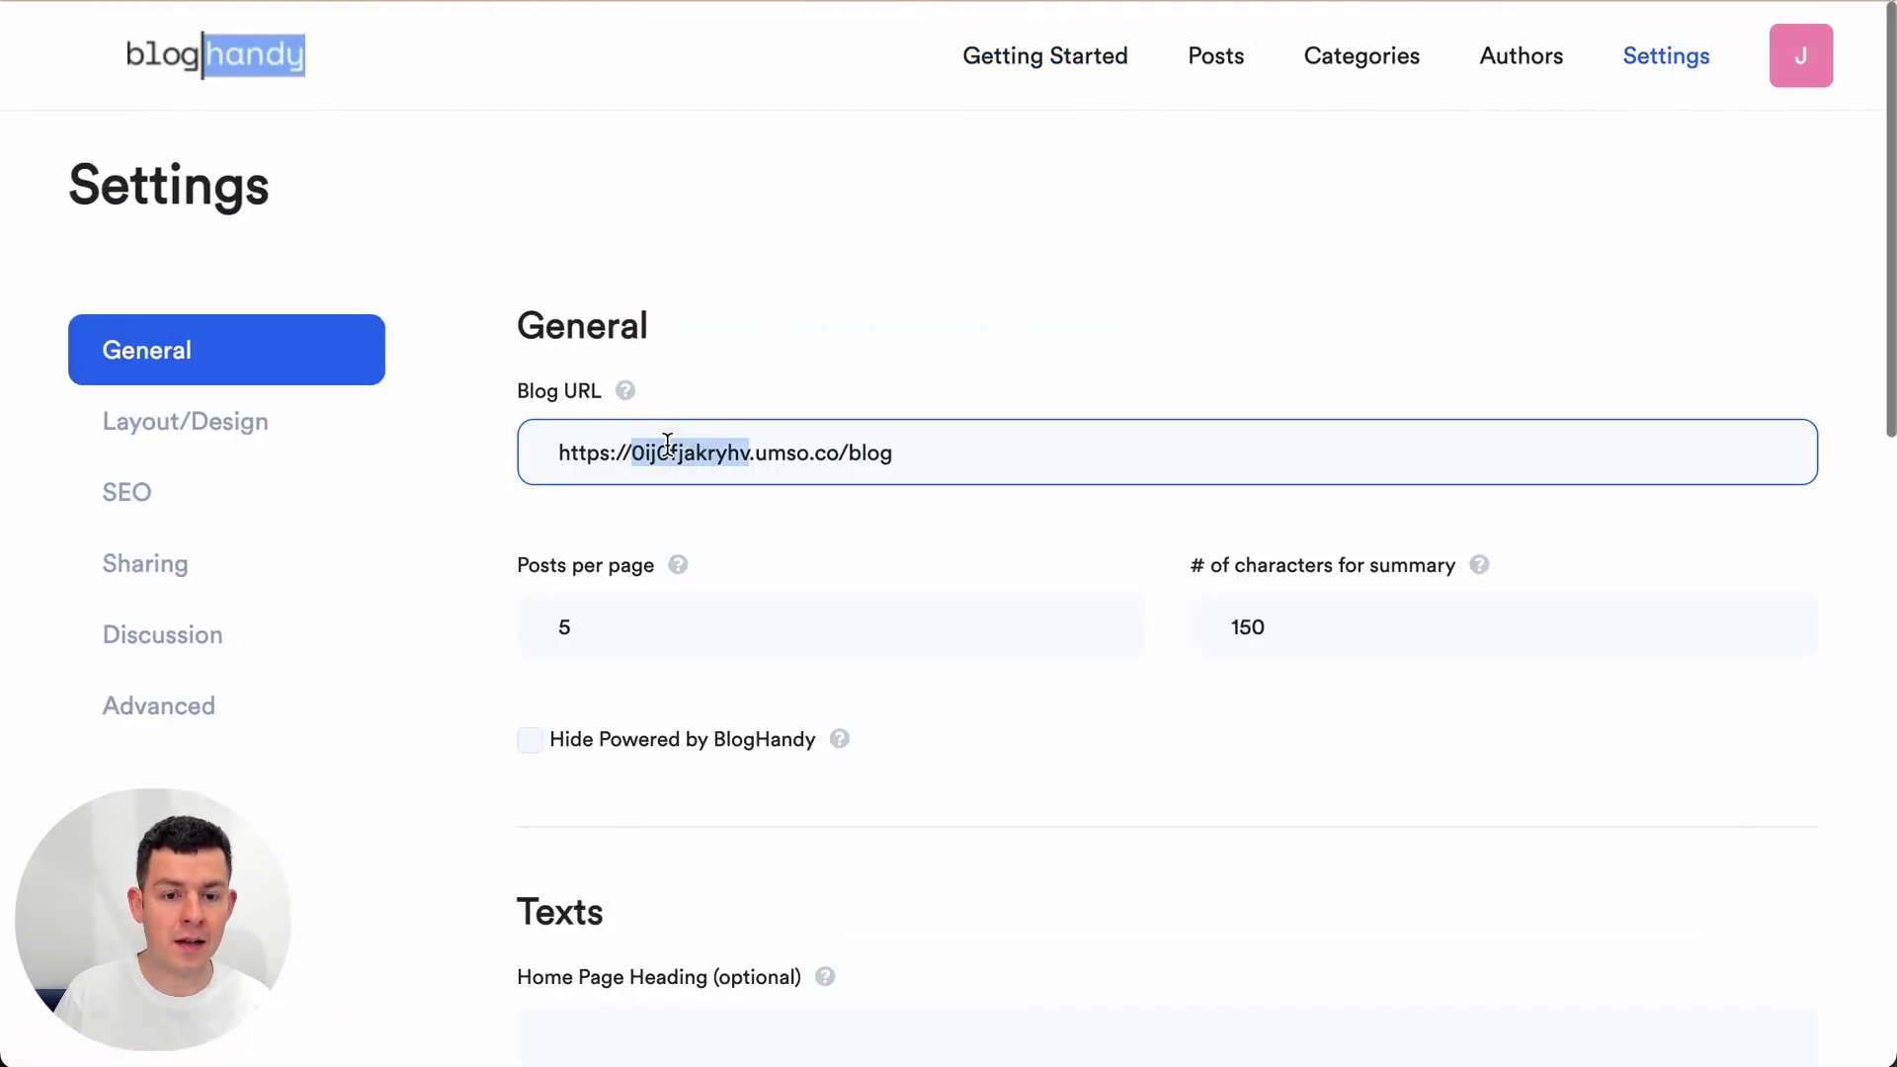
{"action": "key", "text": "ctrl+a"}
{"action": "key", "text": "BackSpace"}
{"action": "type", "text": "https://bhdemo.dorik.io/"}
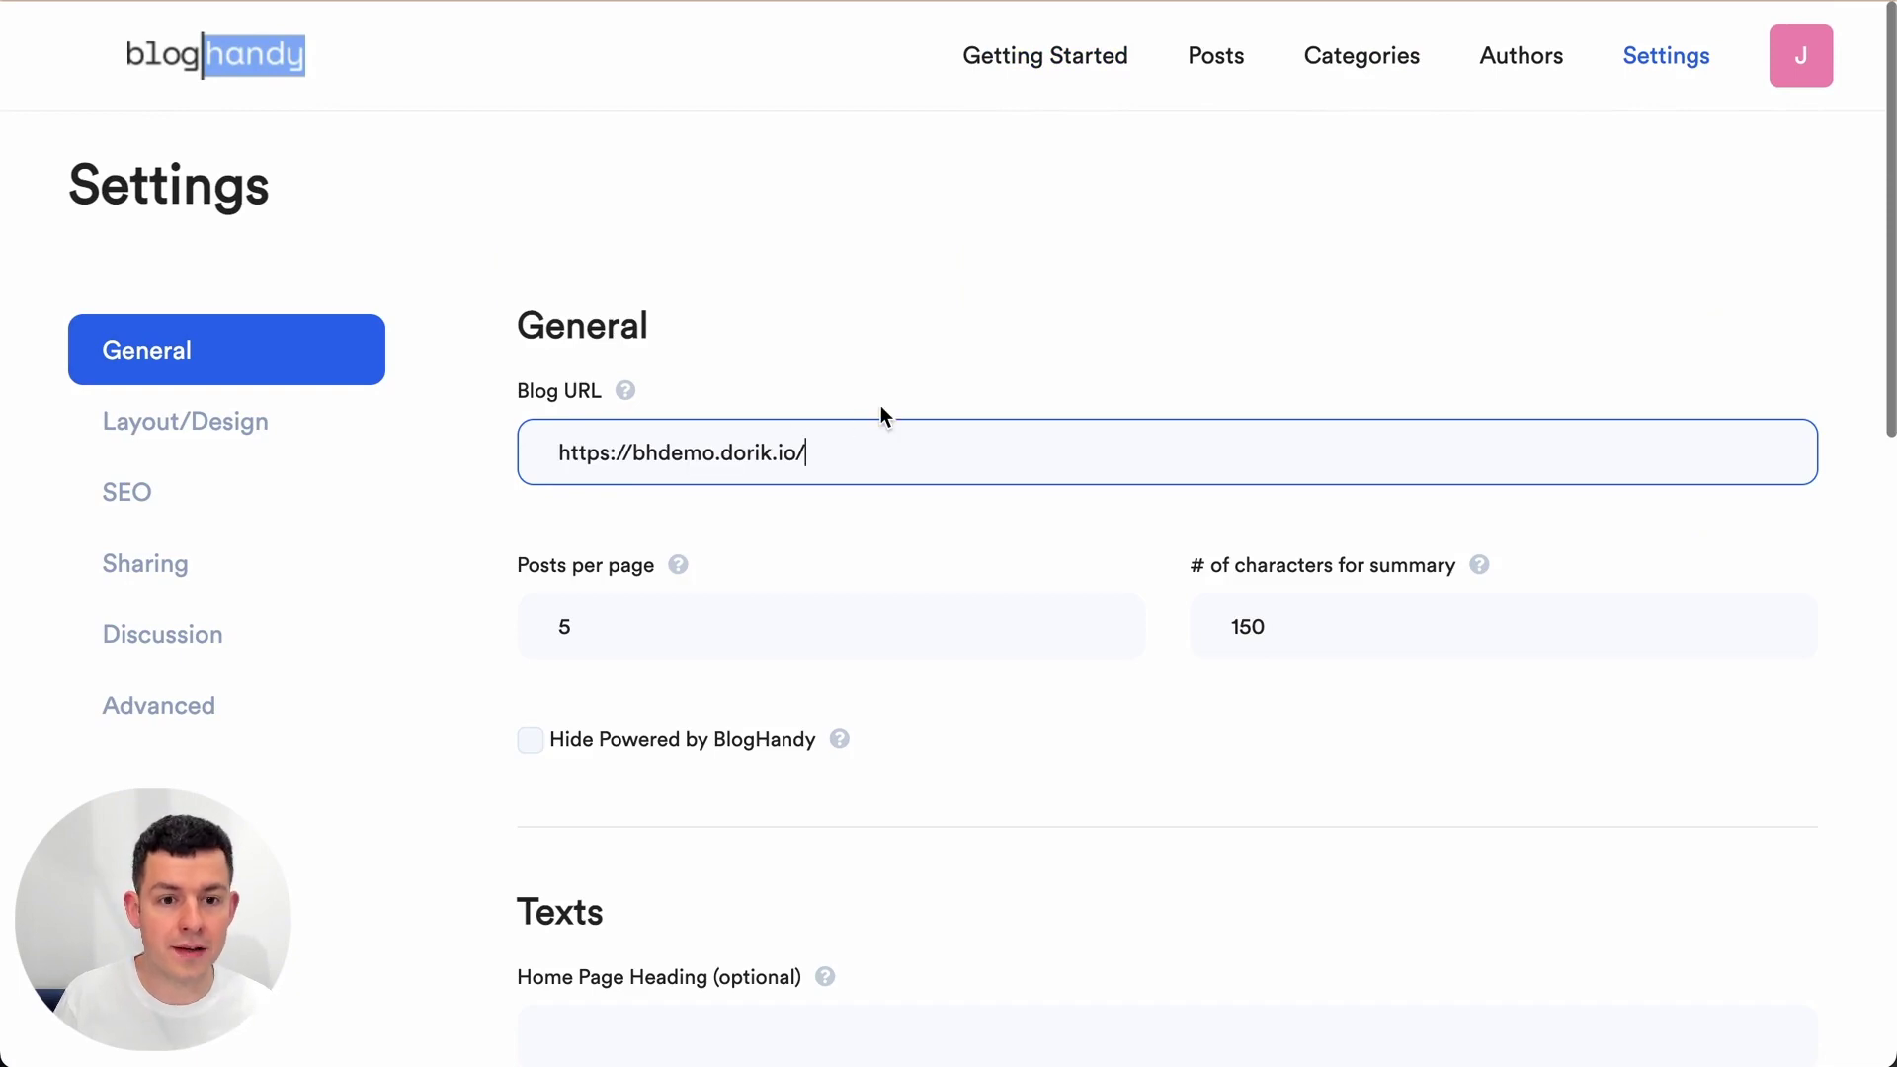
{"action": "scroll", "coordinate": [847, 466], "scroll_direction": "down", "scroll_amount": 20}
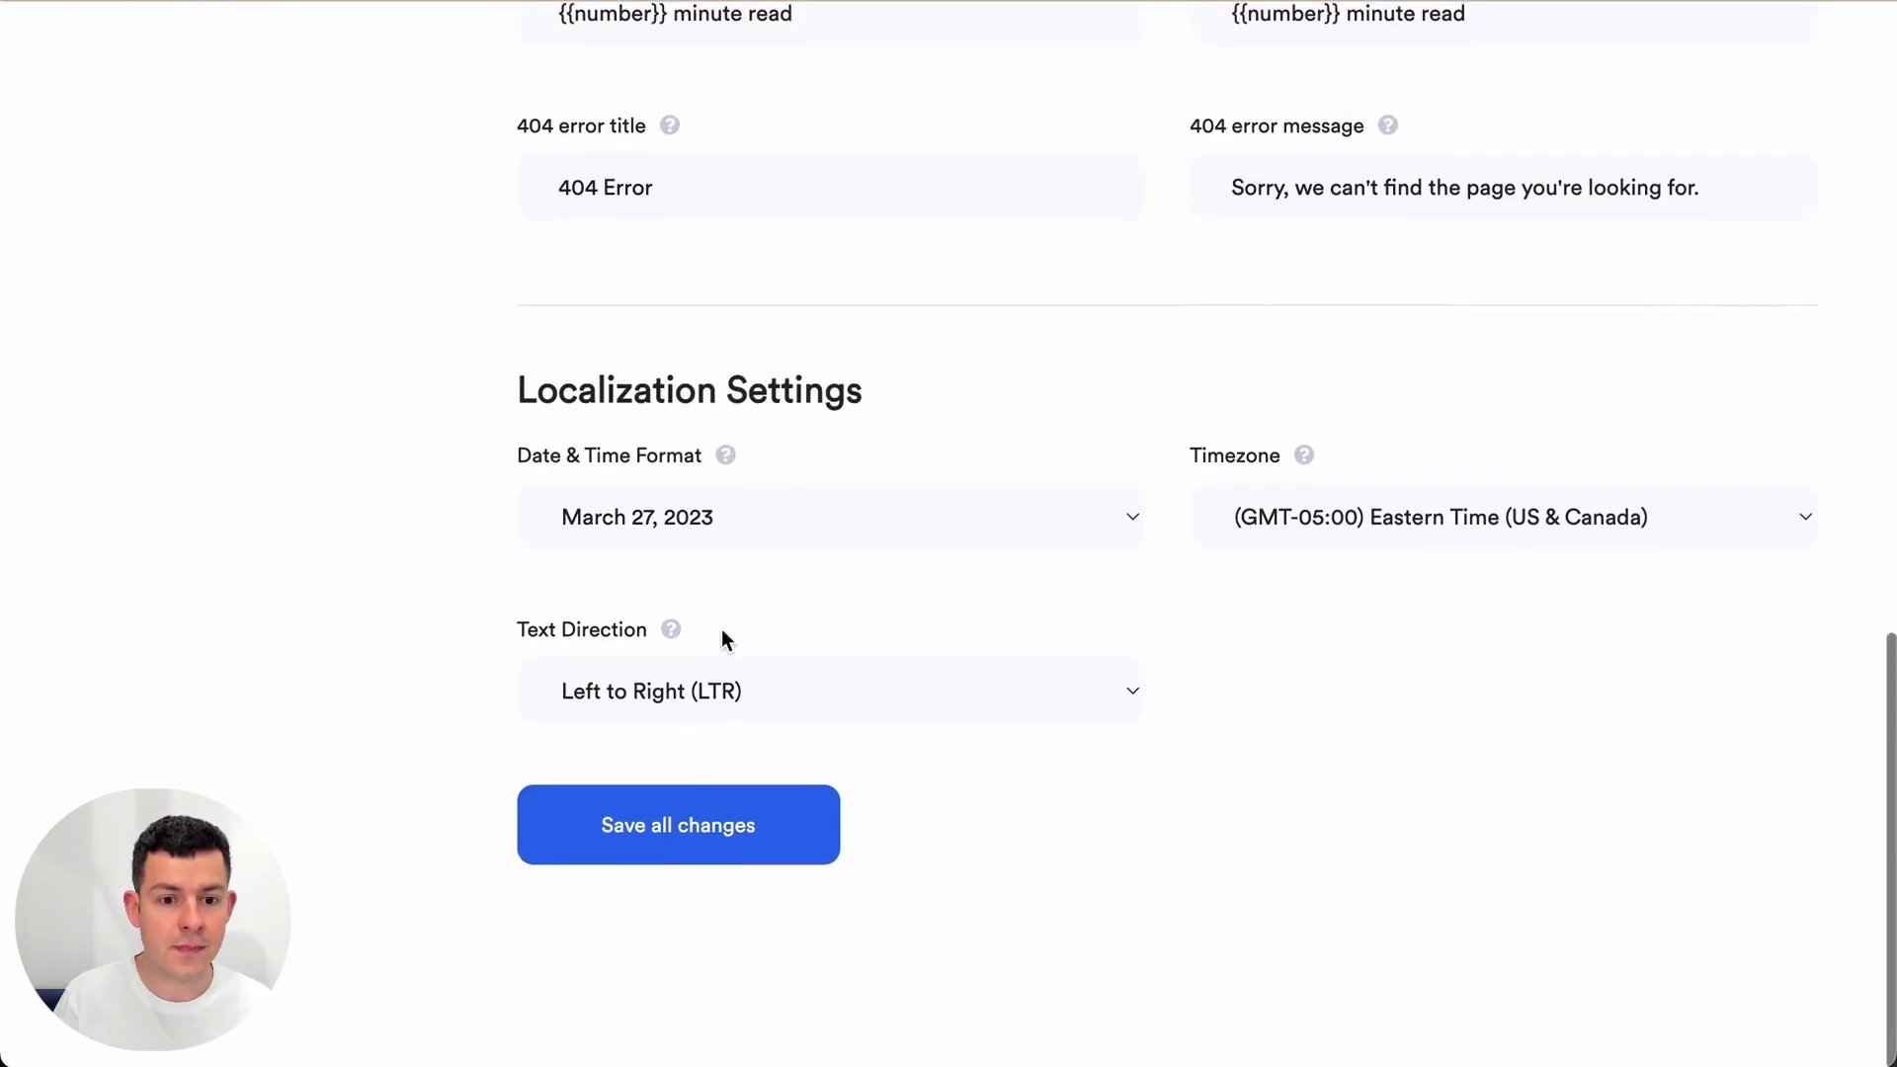
{"action": "left_click", "coordinate": [678, 824]}
{"action": "left_click", "coordinate": [936, 729]}
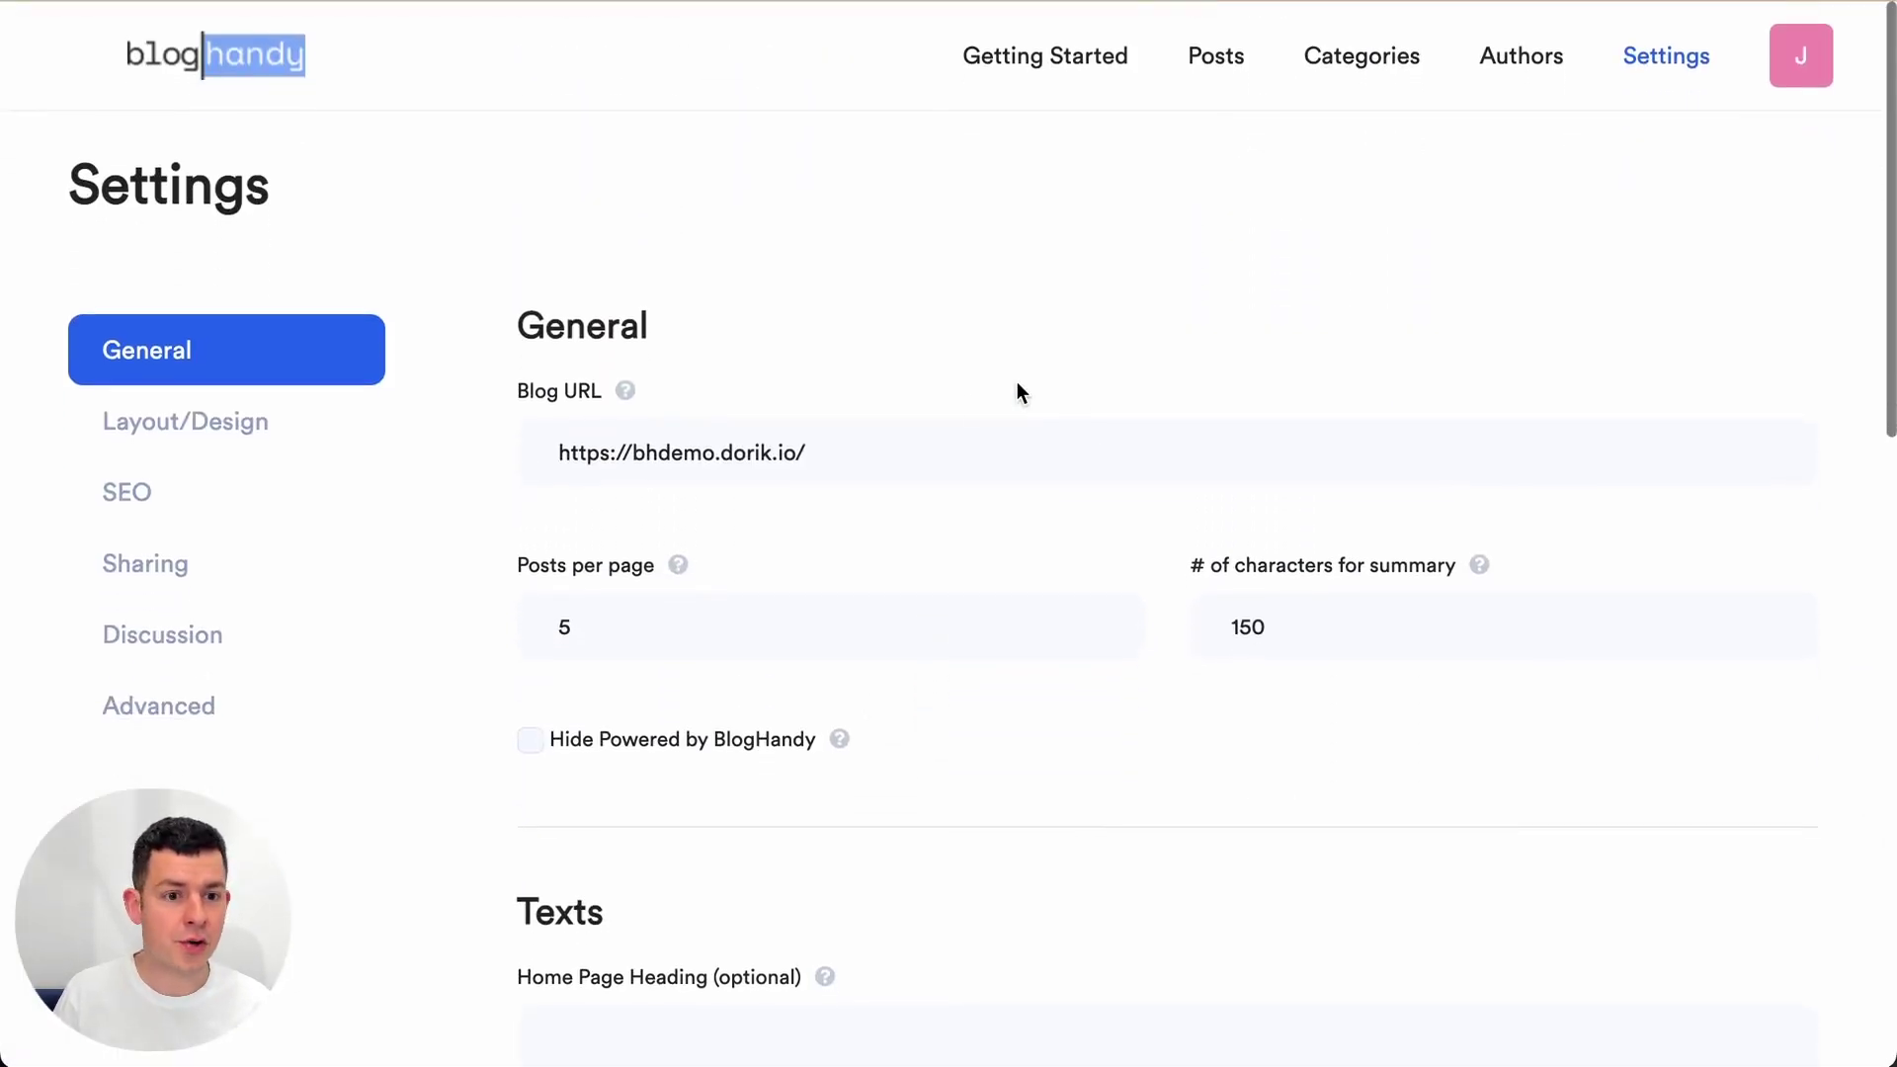
Turn on the Modern Grid layout in BlogHandy's Layout/Design settings.
{"action": "left_click", "coordinate": [278, 417]}
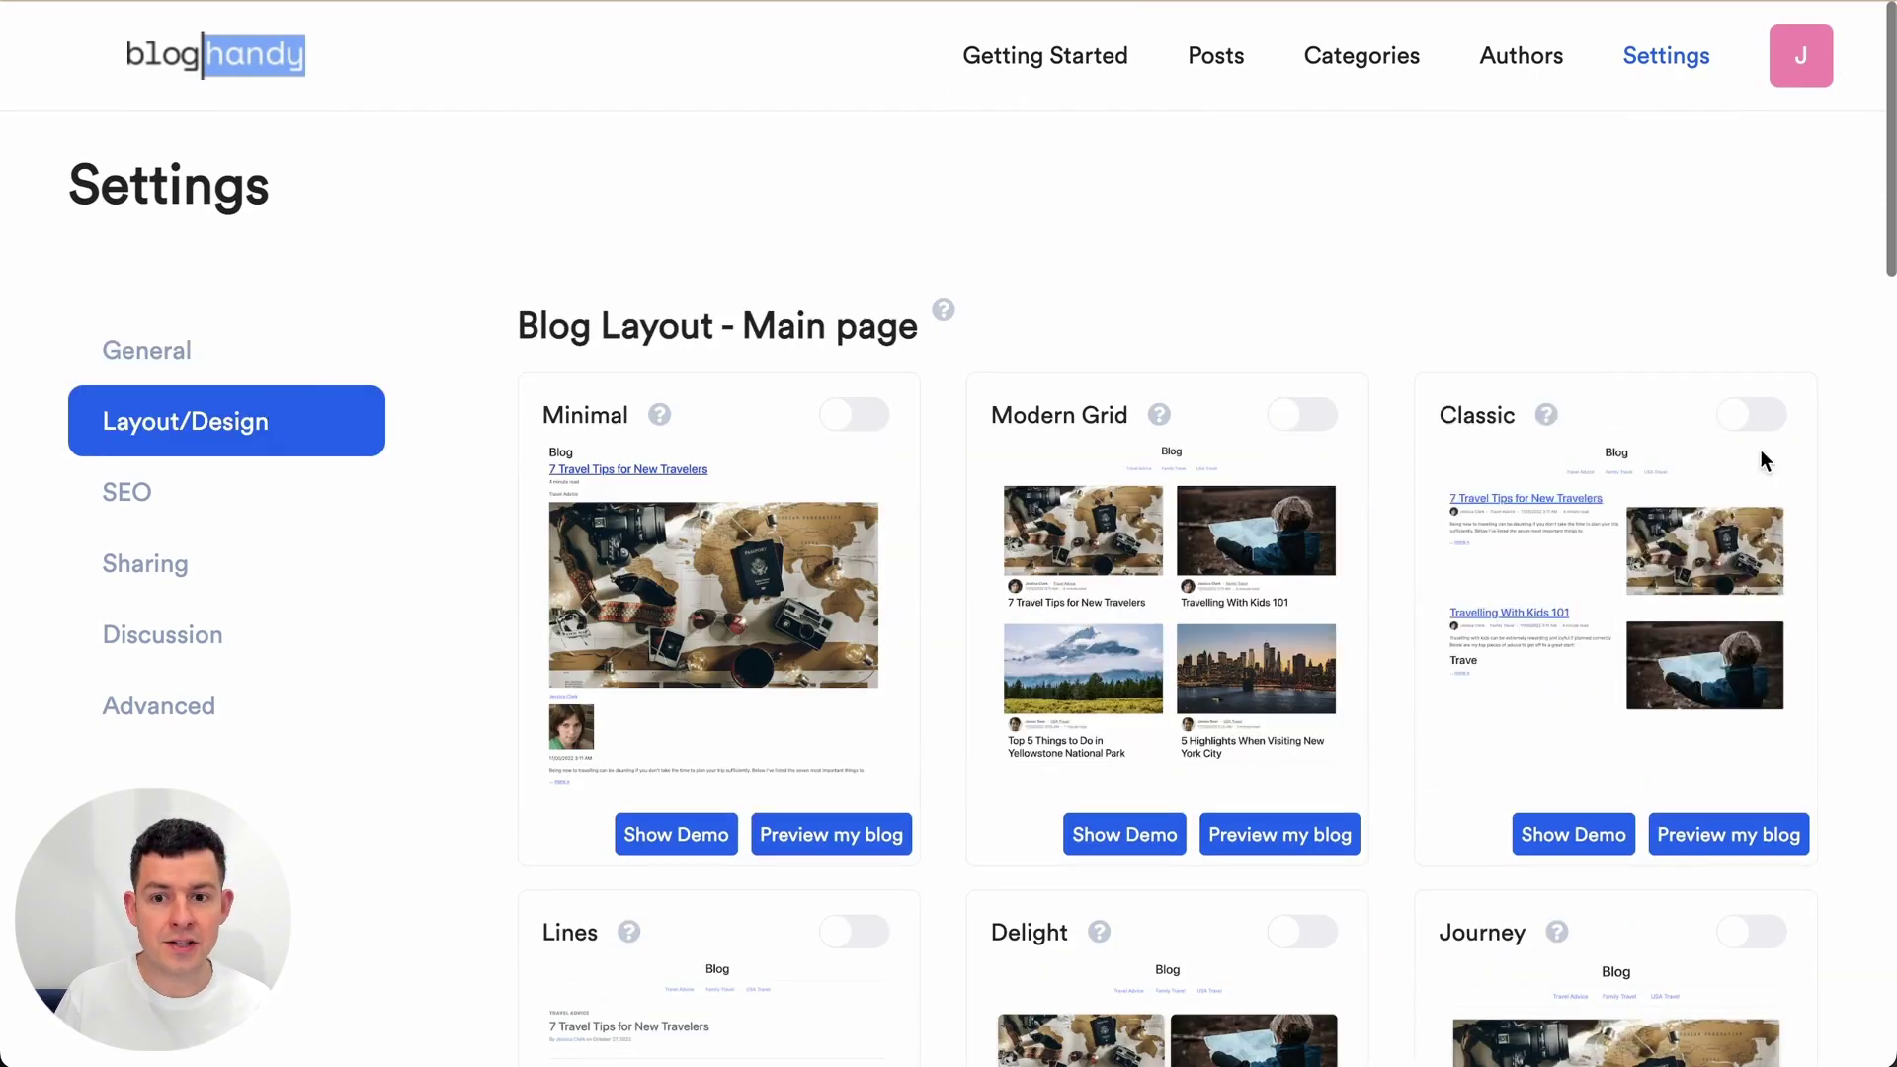
{"action": "scroll", "coordinate": [927, 587], "scroll_direction": "down", "scroll_amount": 4}
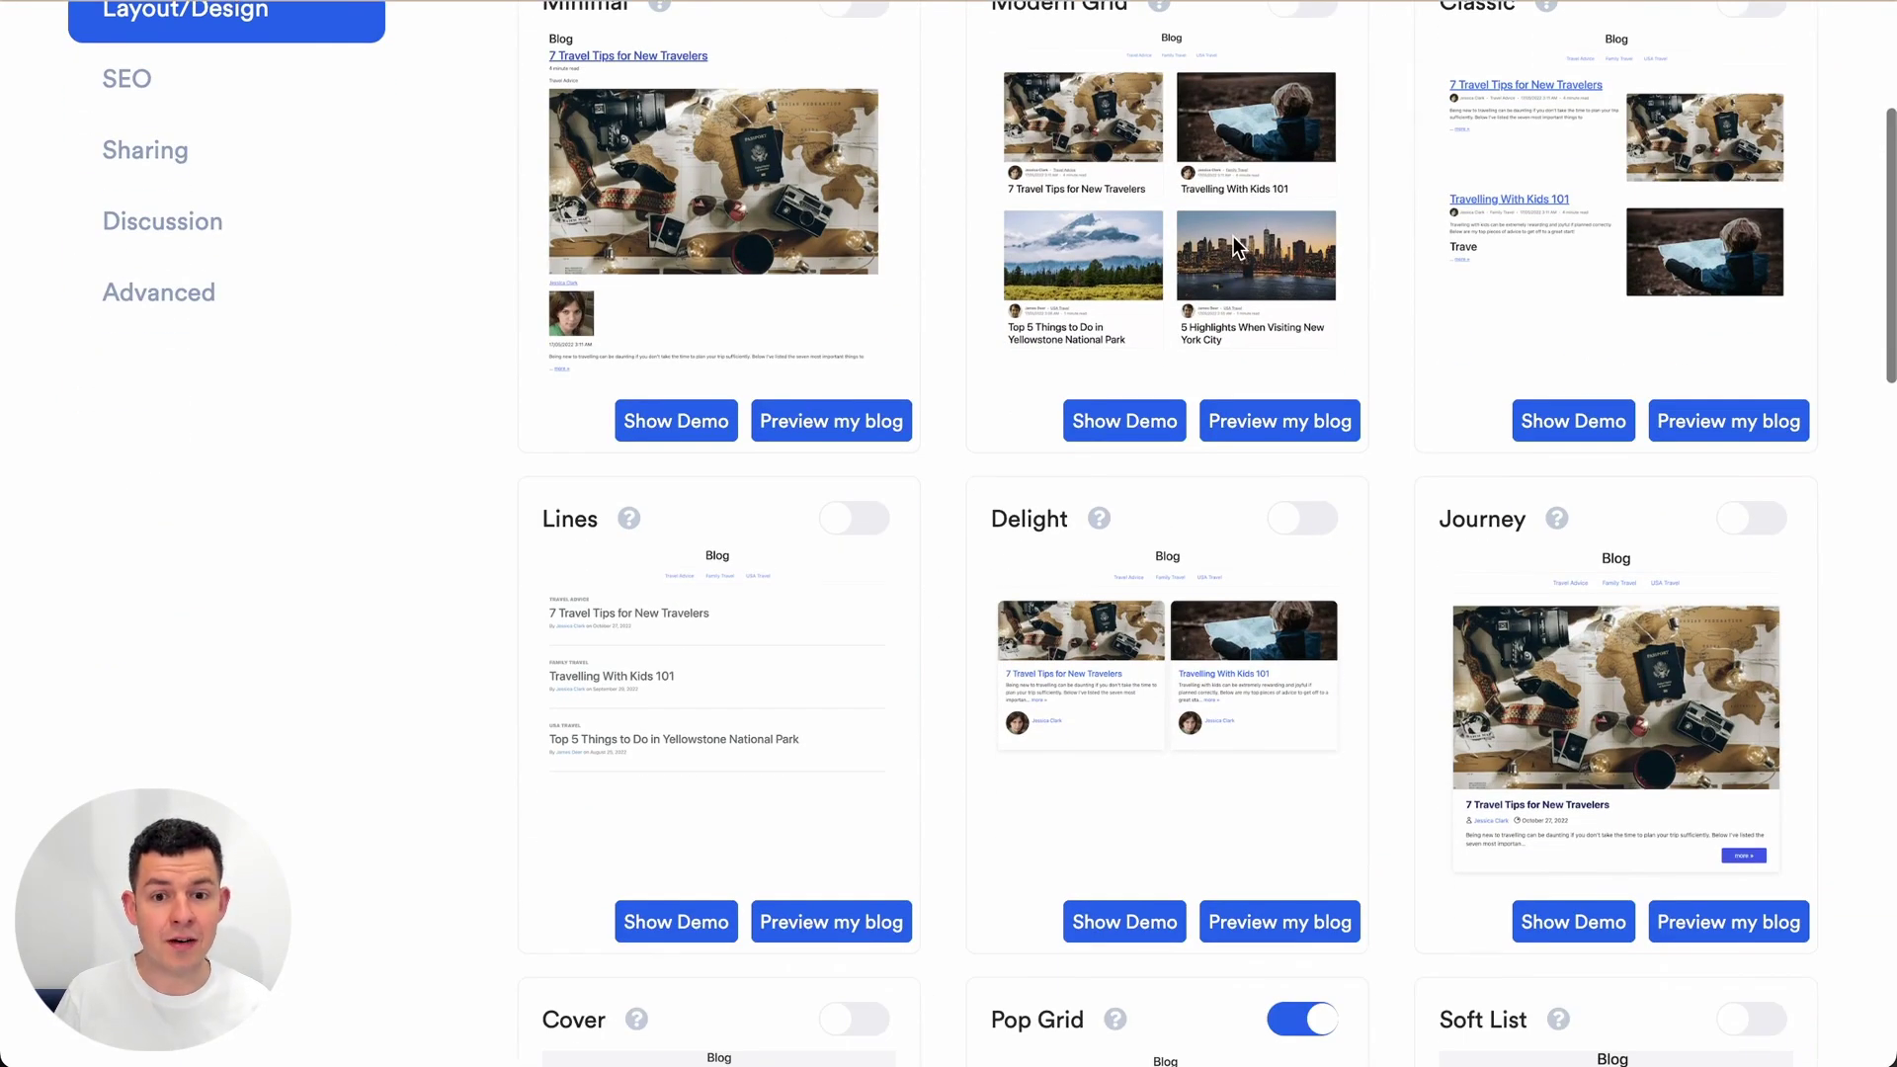
{"action": "scroll", "coordinate": [1233, 235], "scroll_direction": "up", "scroll_amount": 2}
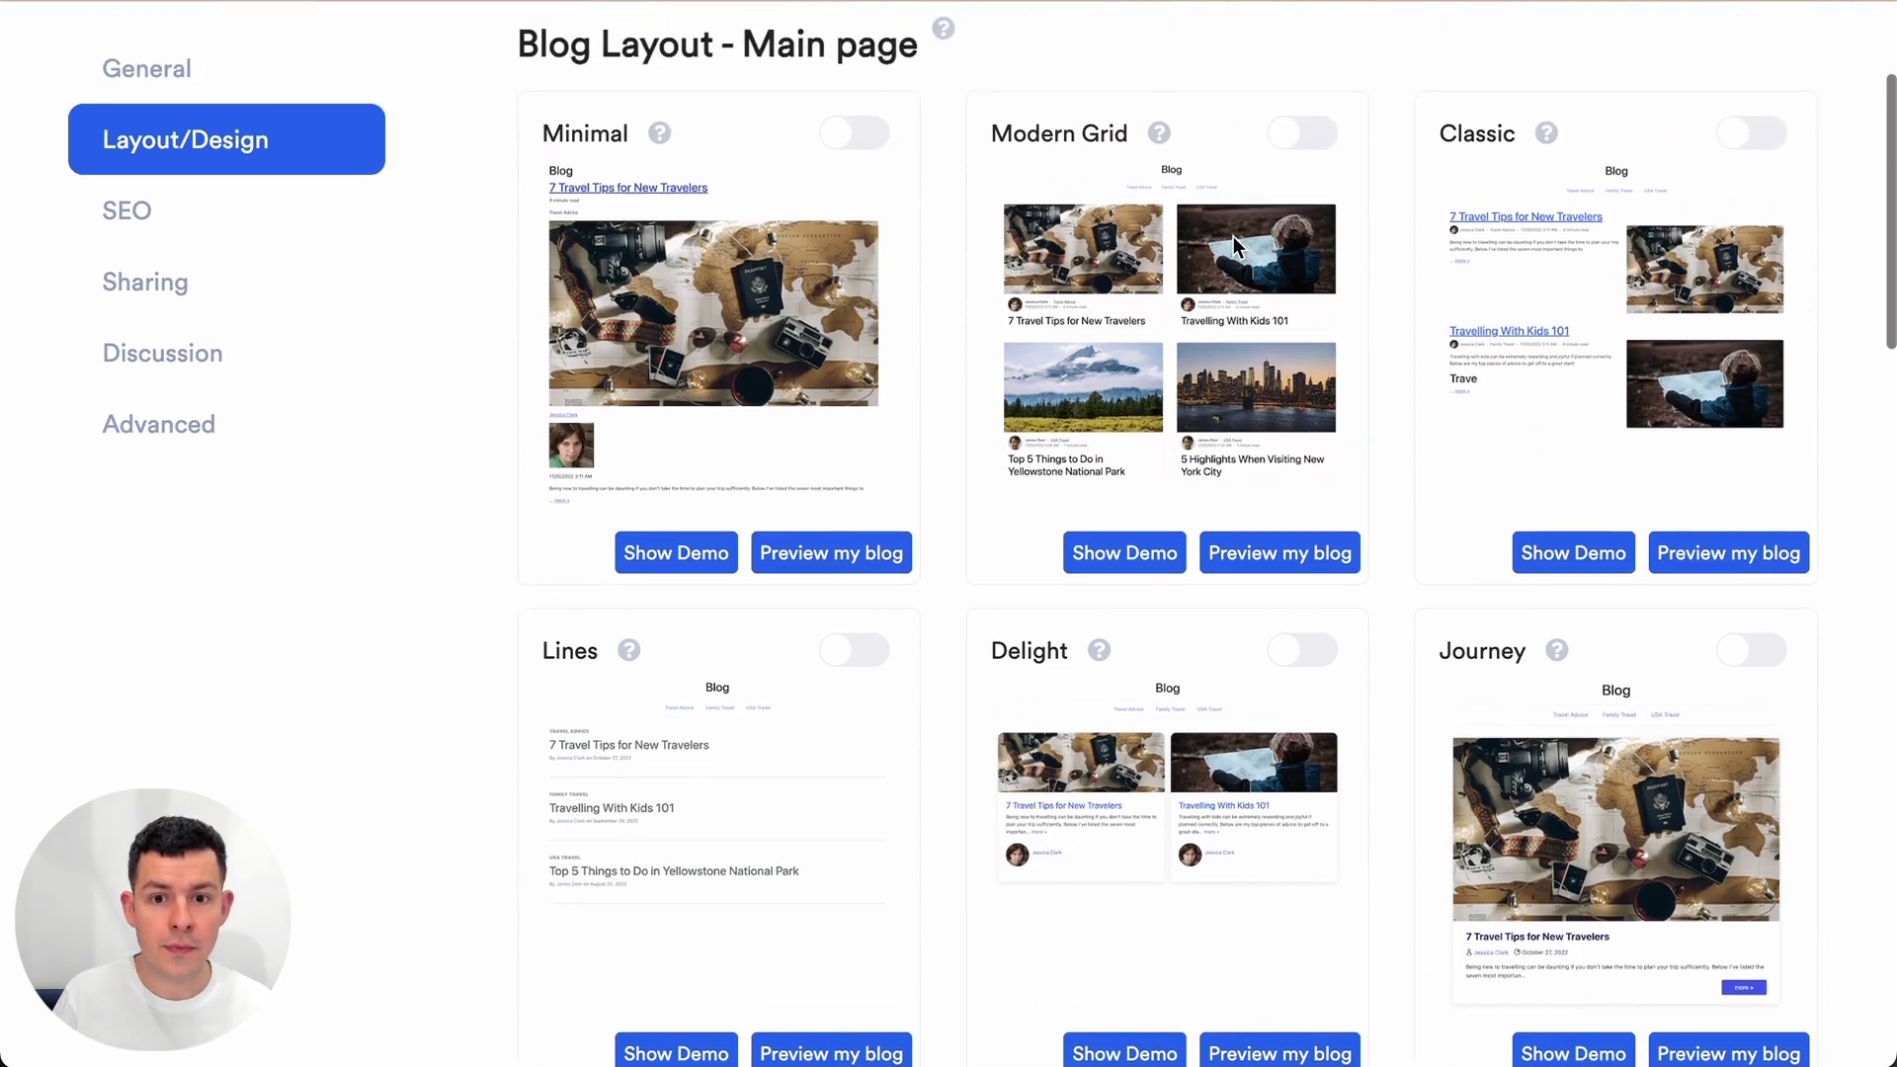
{"action": "left_click", "coordinate": [1294, 150]}
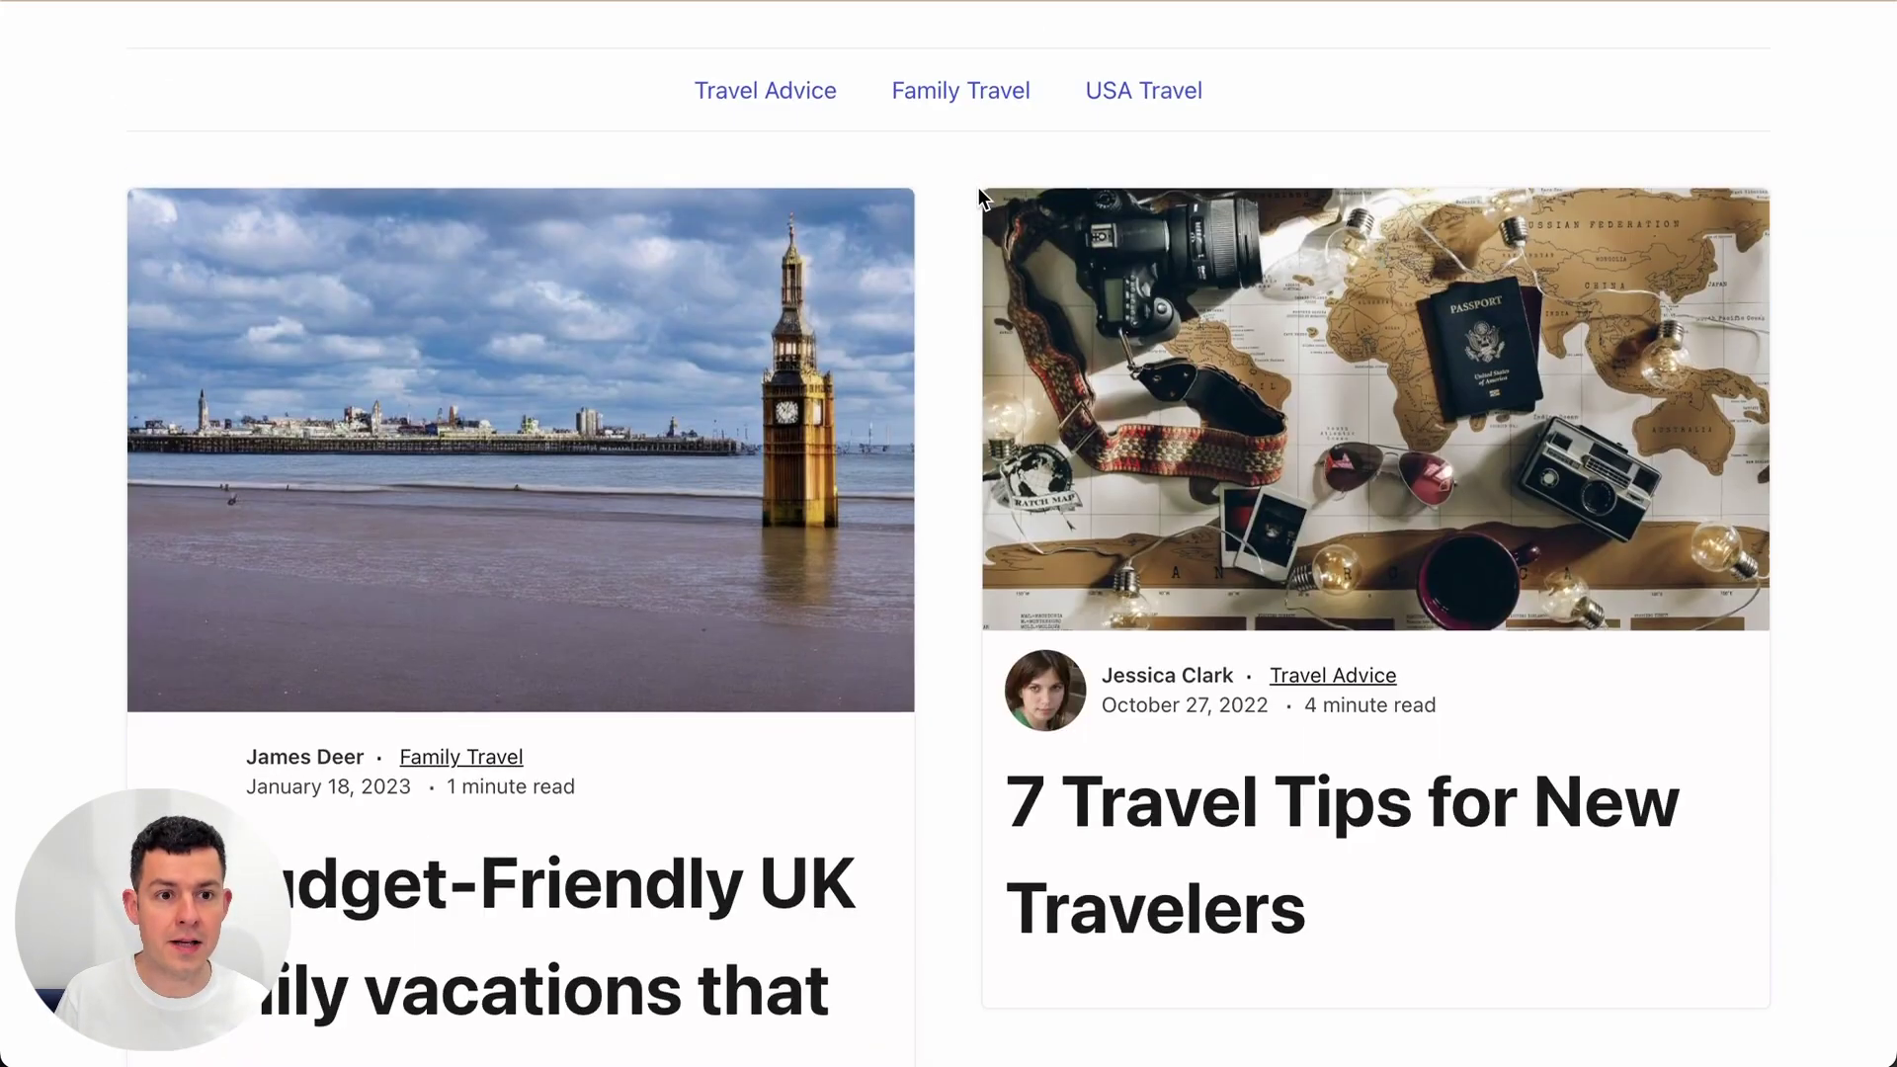
{"action": "scroll", "coordinate": [741, 305], "scroll_direction": "down", "scroll_amount": 10}
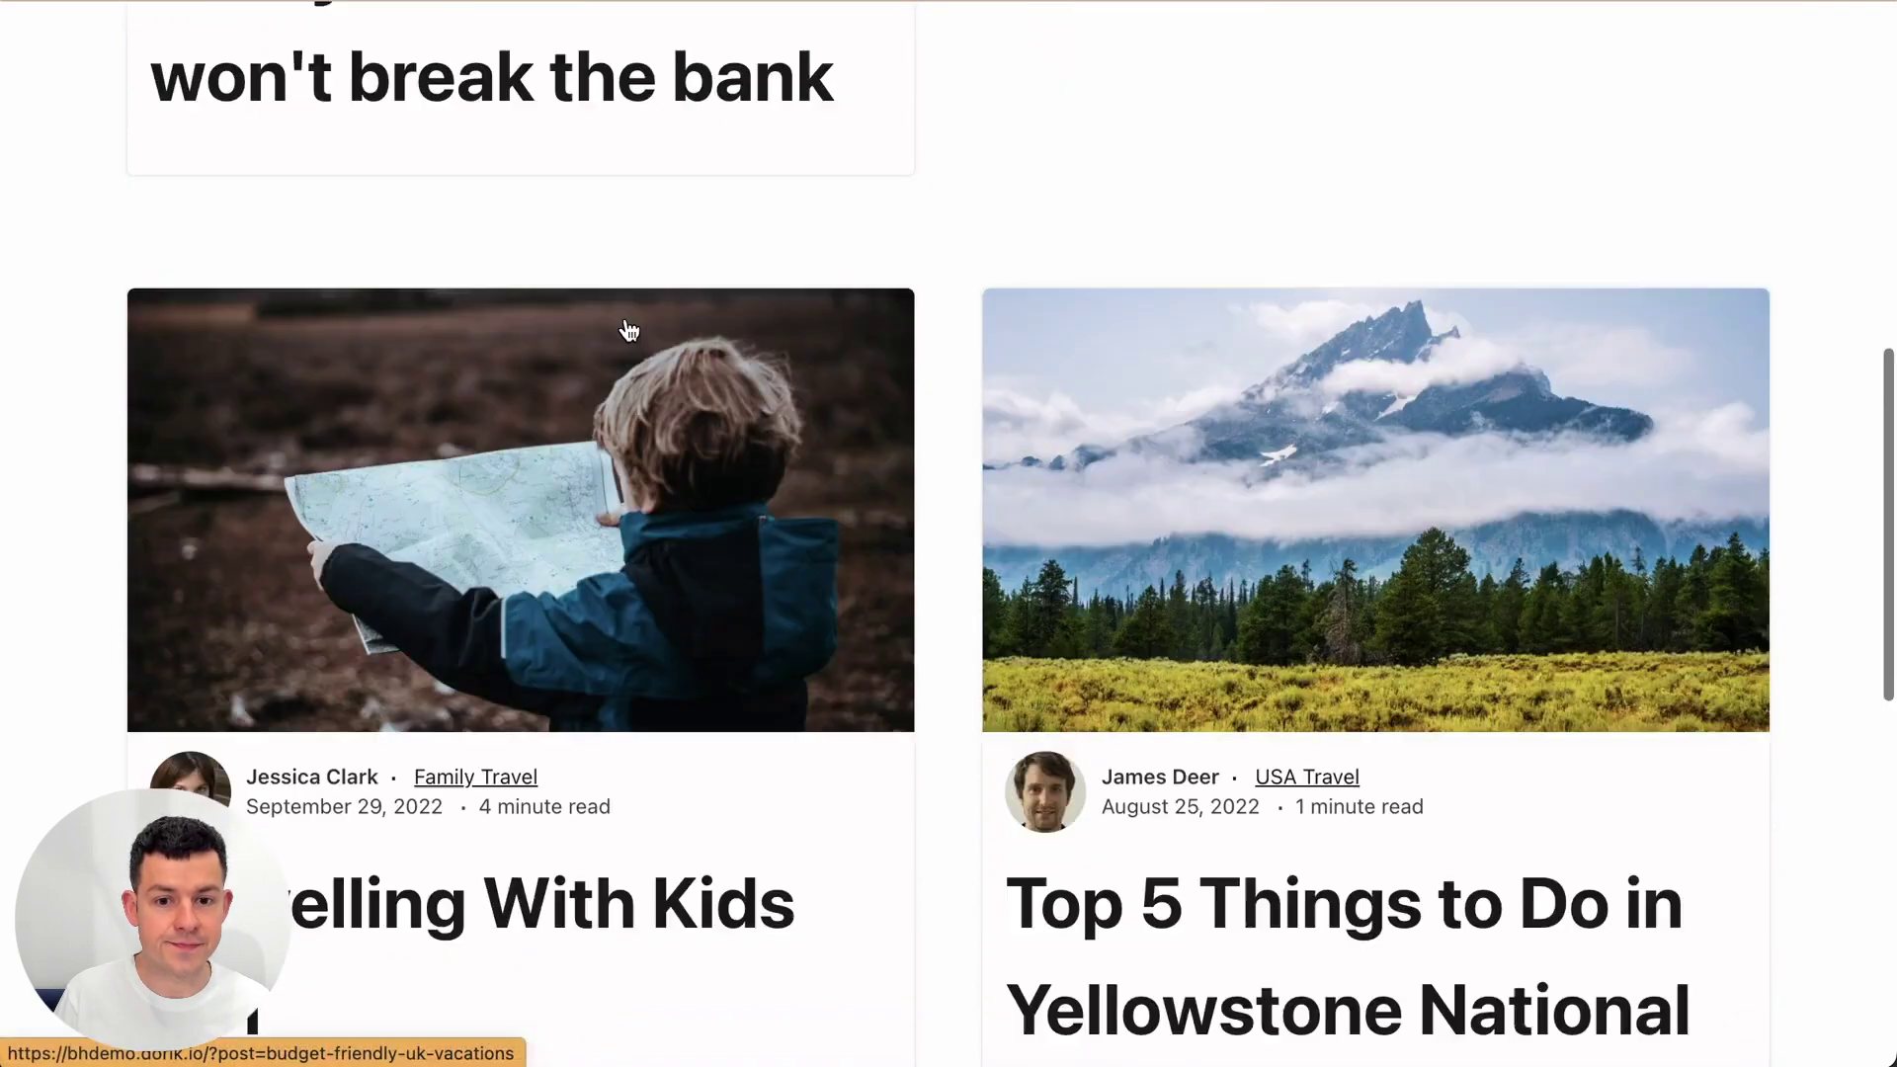
{"action": "scroll", "coordinate": [629, 328], "scroll_direction": "down", "scroll_amount": 12}
{"action": "scroll", "coordinate": [628, 329], "scroll_direction": "up", "scroll_amount": 11}
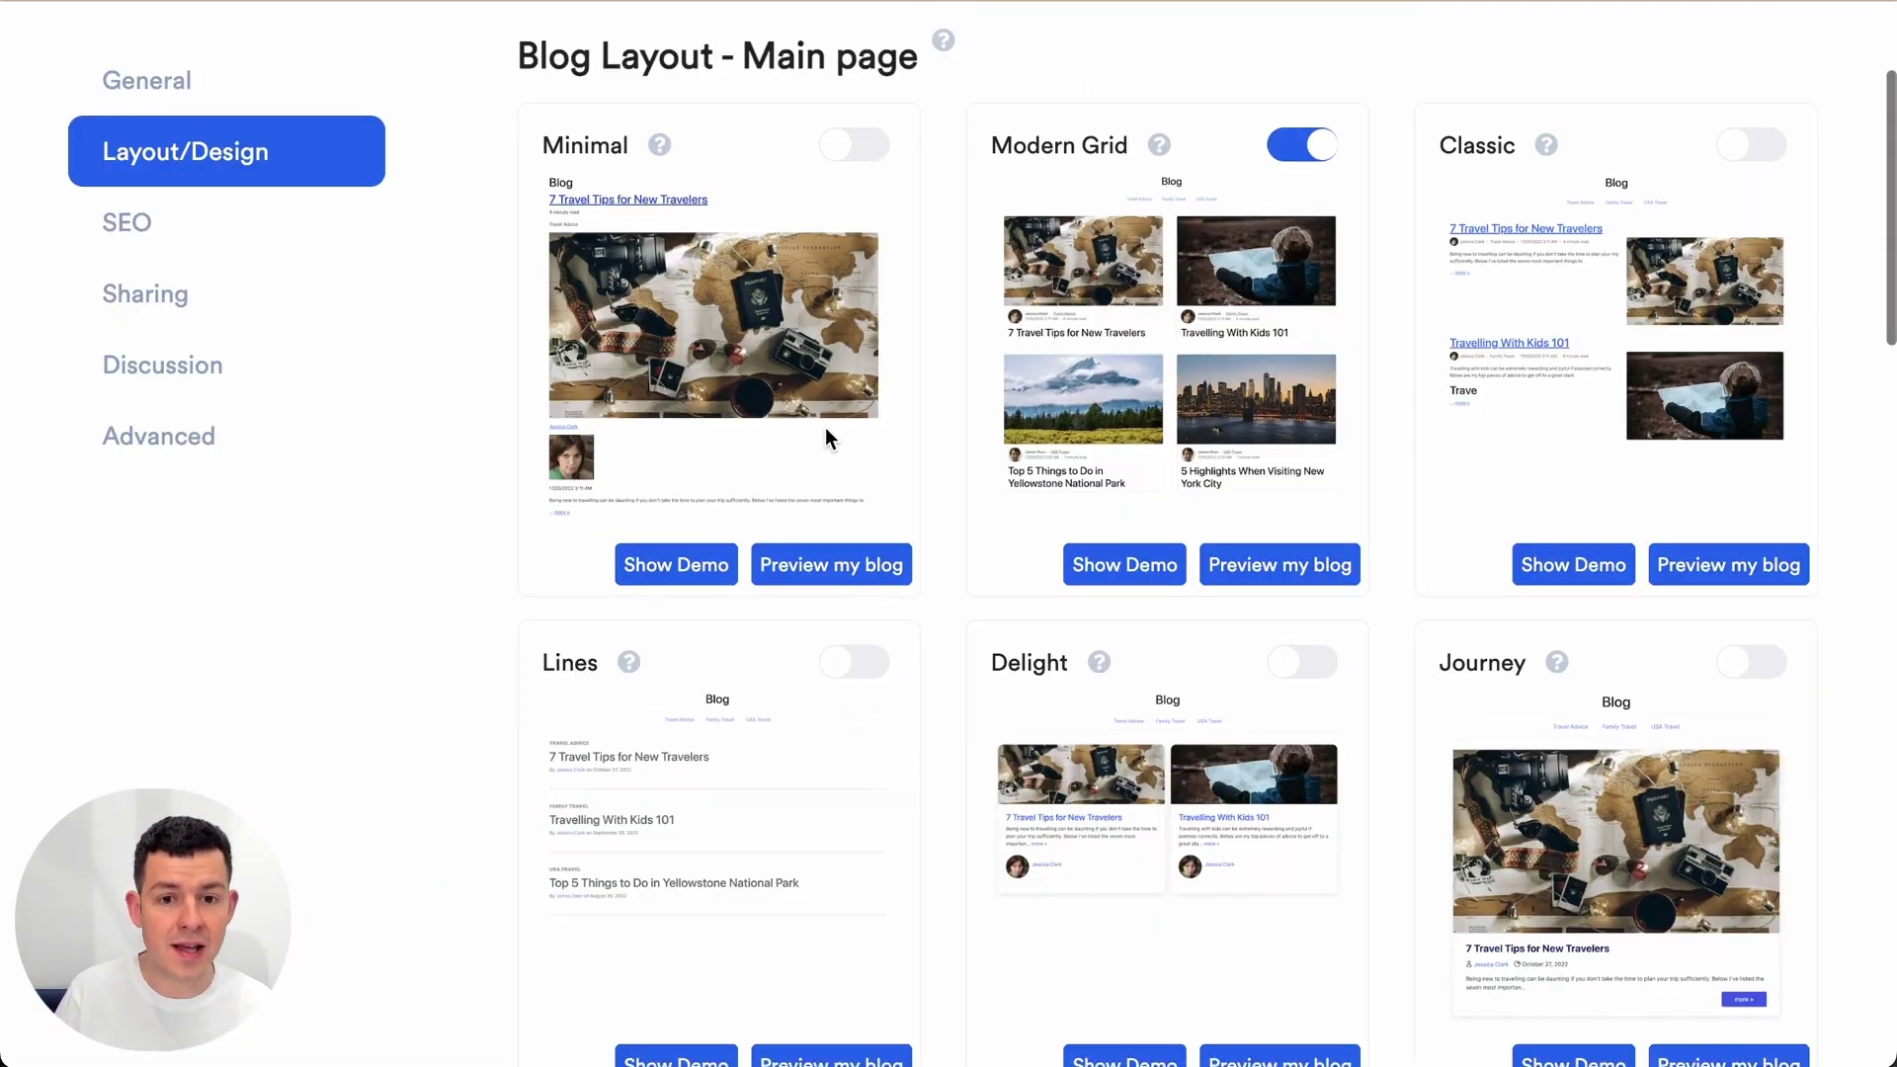
{"action": "scroll", "coordinate": [825, 427], "scroll_direction": "down", "scroll_amount": 20}
{"action": "left_click", "coordinate": [766, 483]}
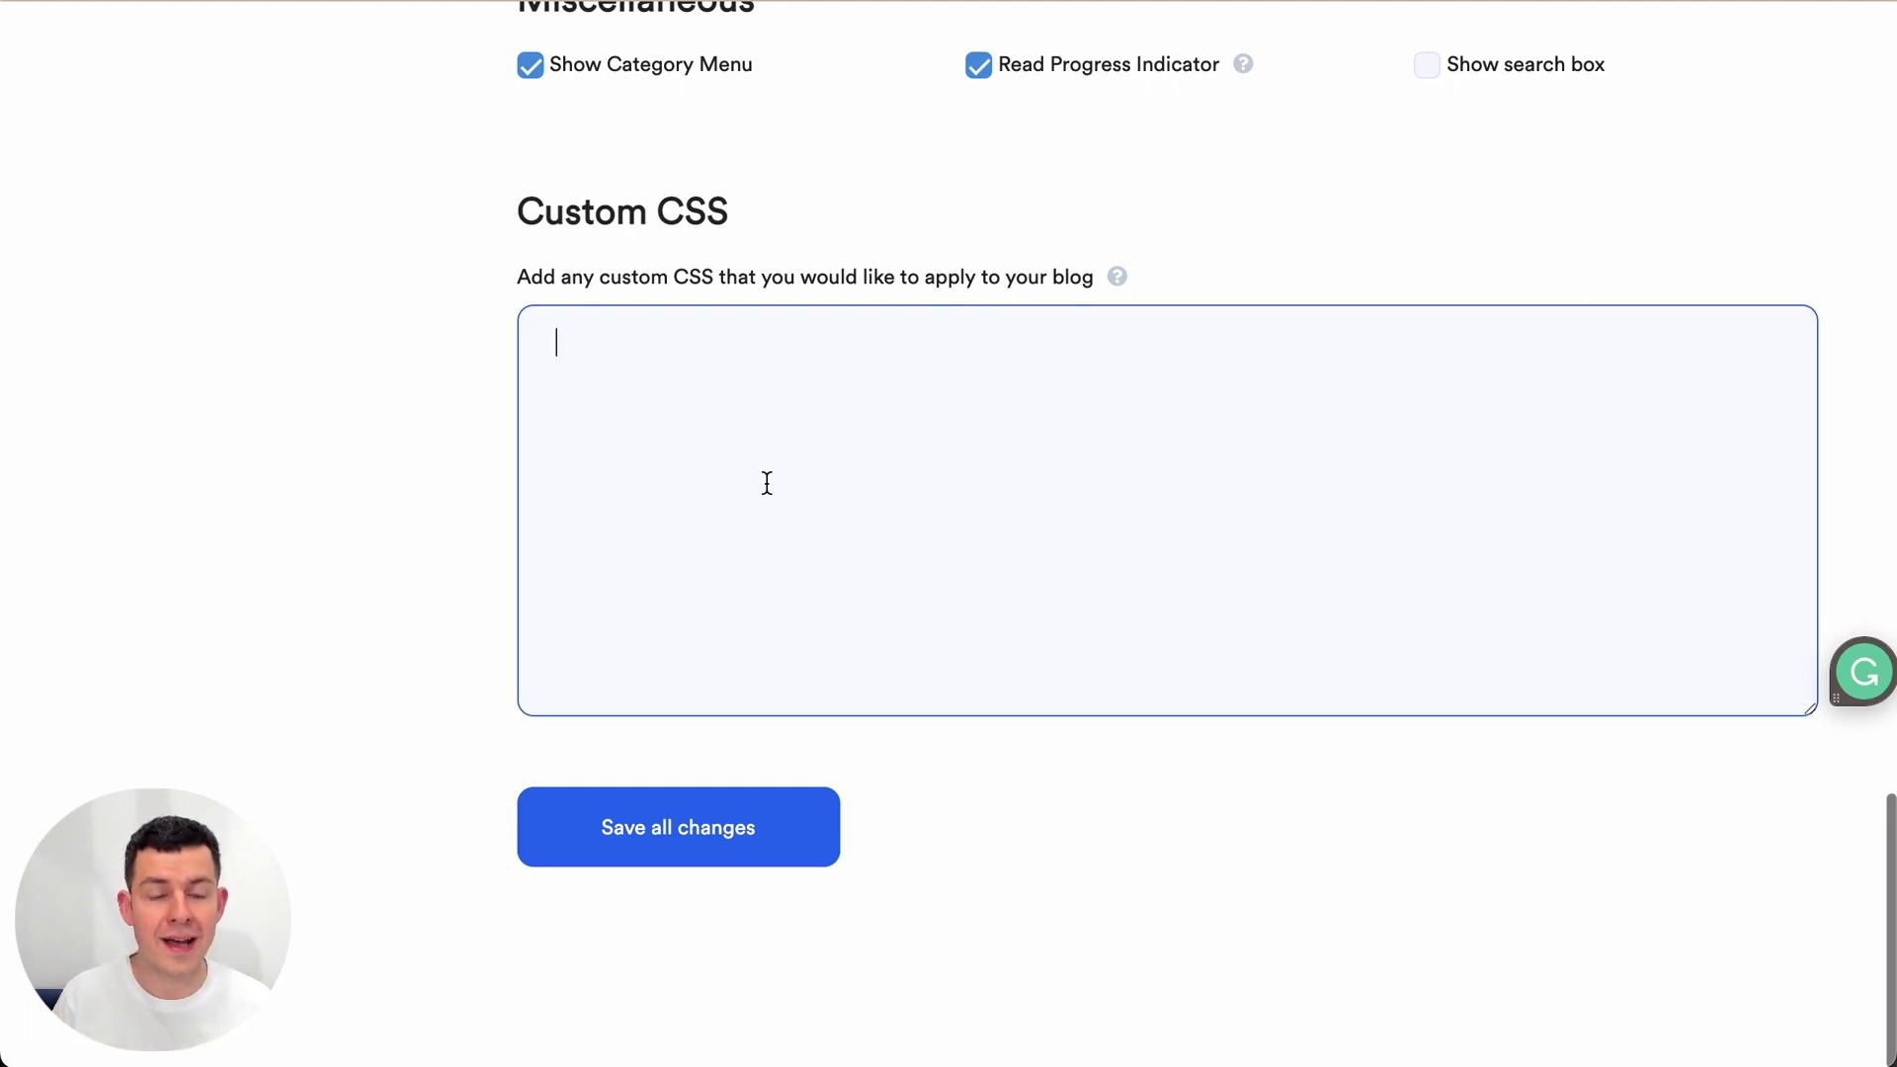
{"action": "scroll", "coordinate": [767, 482], "scroll_direction": "up", "scroll_amount": 10}
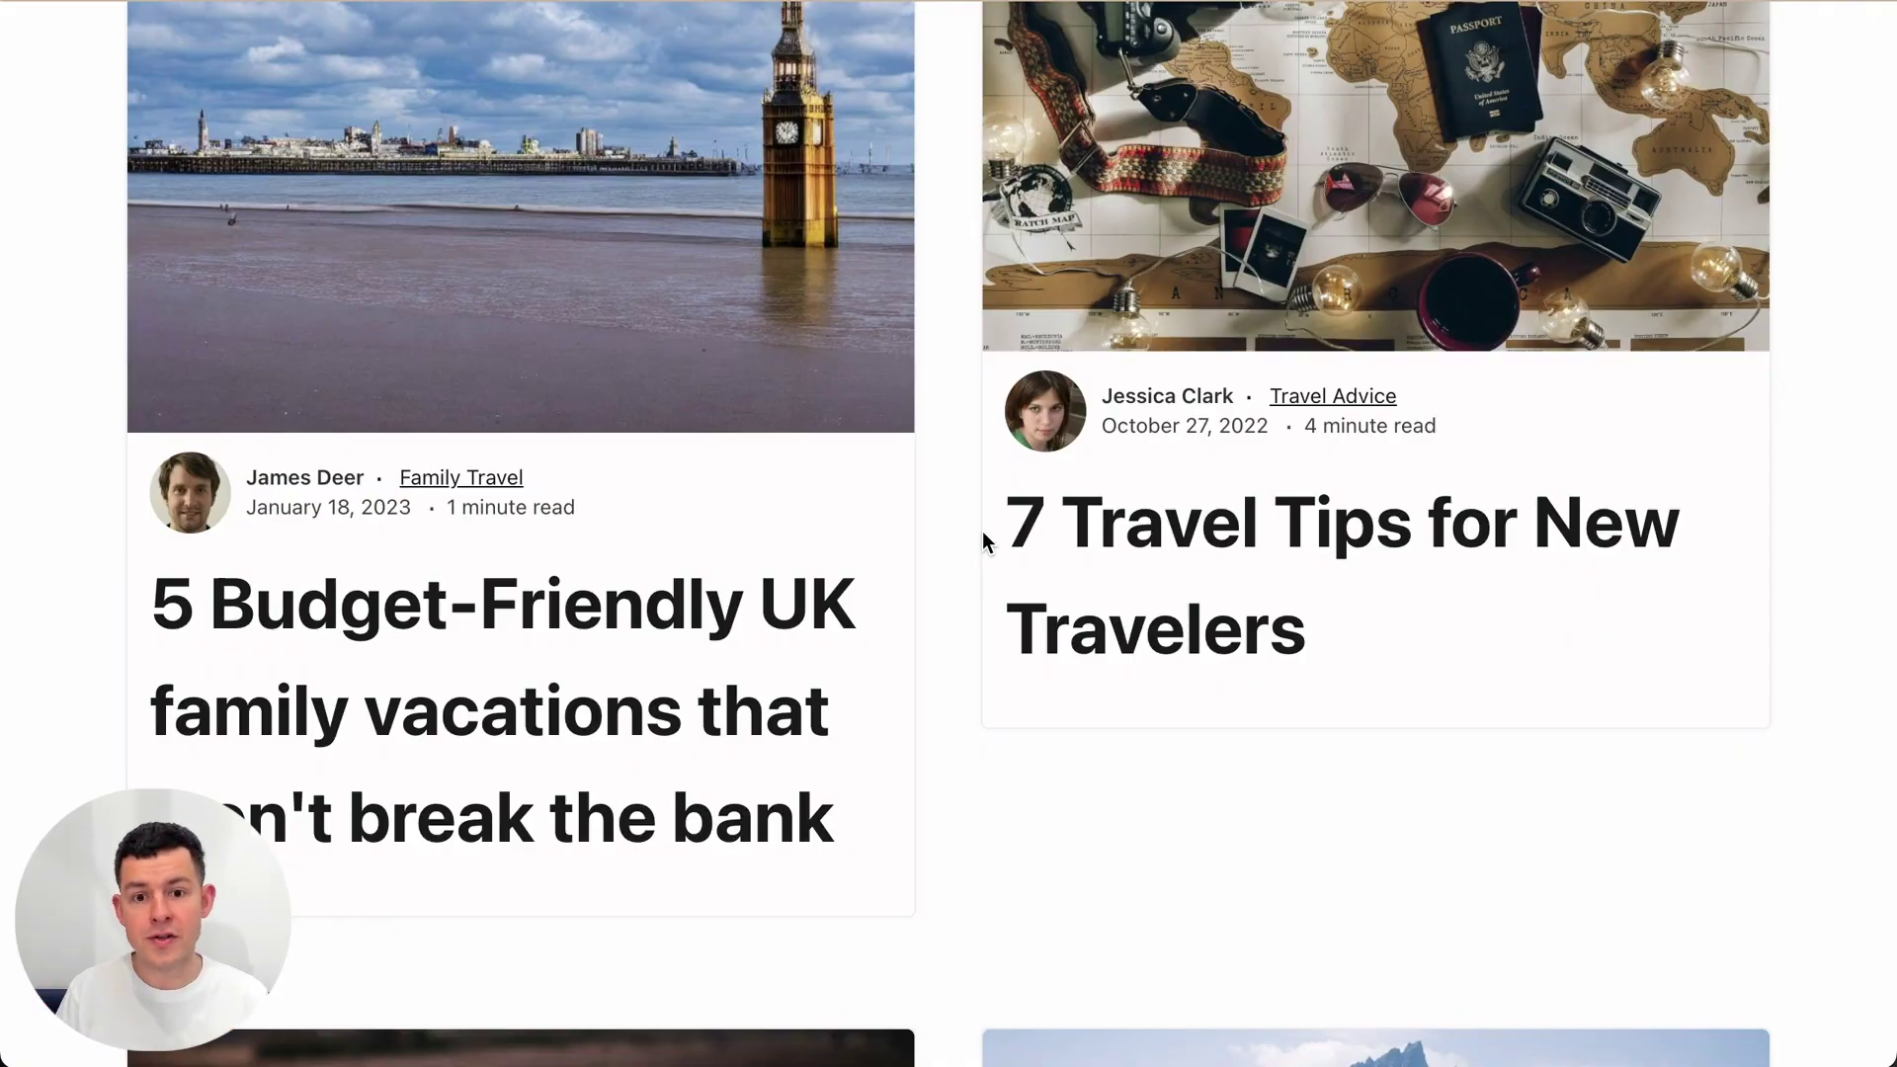
Read the '7 Travel Tips for New Travelers' post down to its Vaccines and Insurance sections.
{"action": "left_click", "coordinate": [1126, 554]}
{"action": "scroll", "coordinate": [1126, 554], "scroll_direction": "down", "scroll_amount": 3}
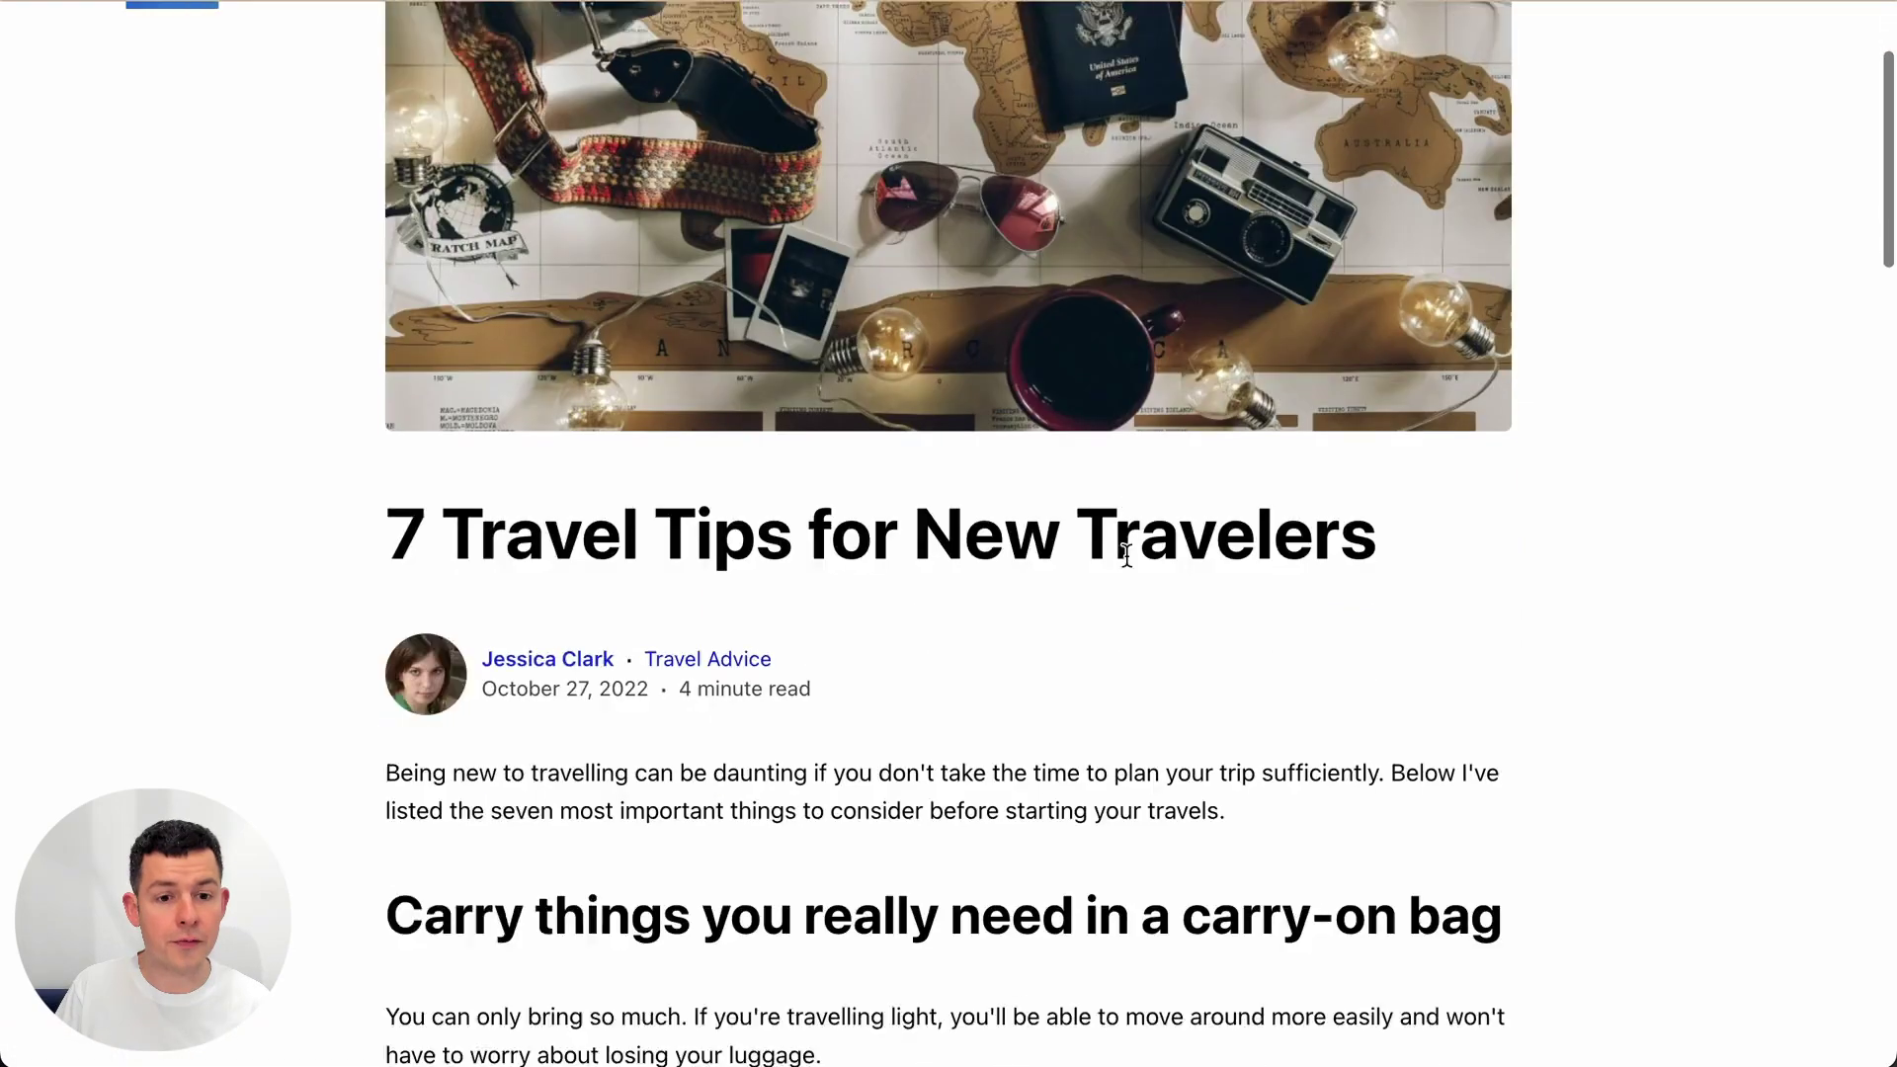
{"action": "scroll", "coordinate": [1126, 554], "scroll_direction": "down", "scroll_amount": 10}
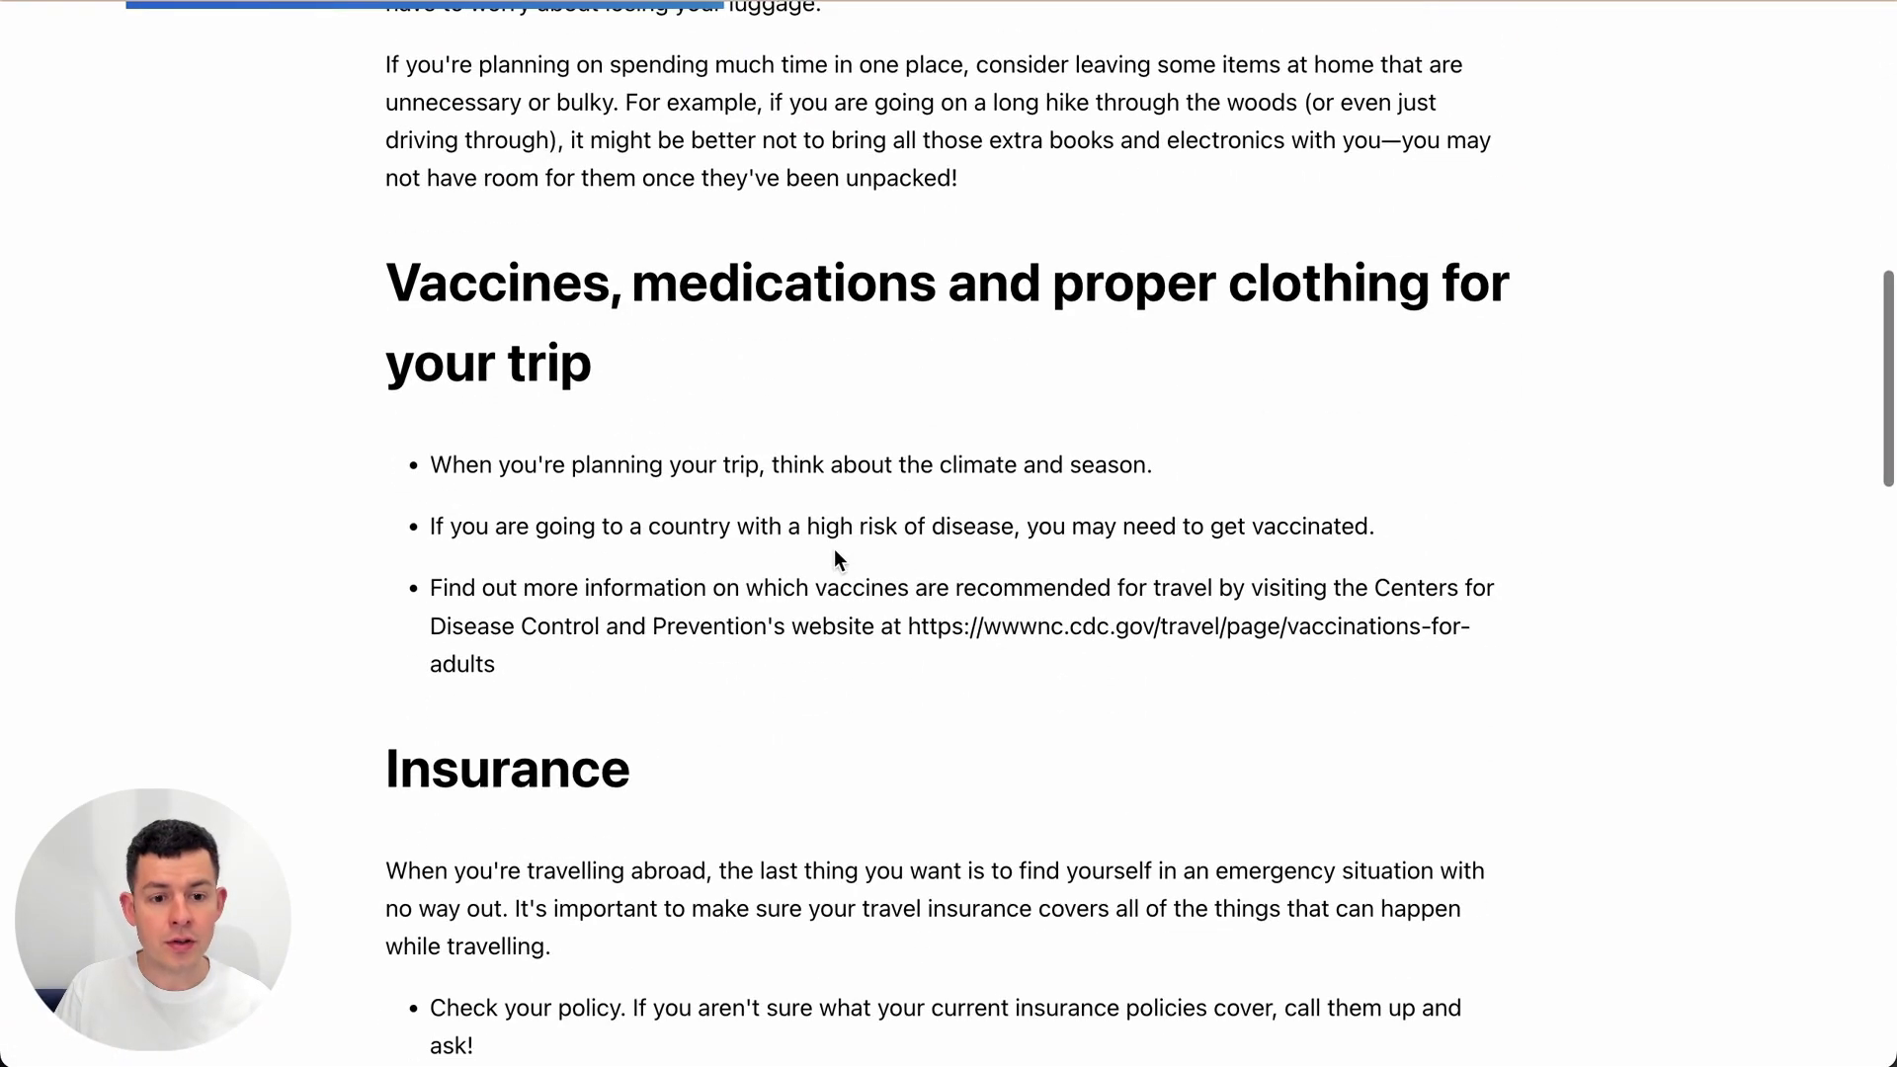